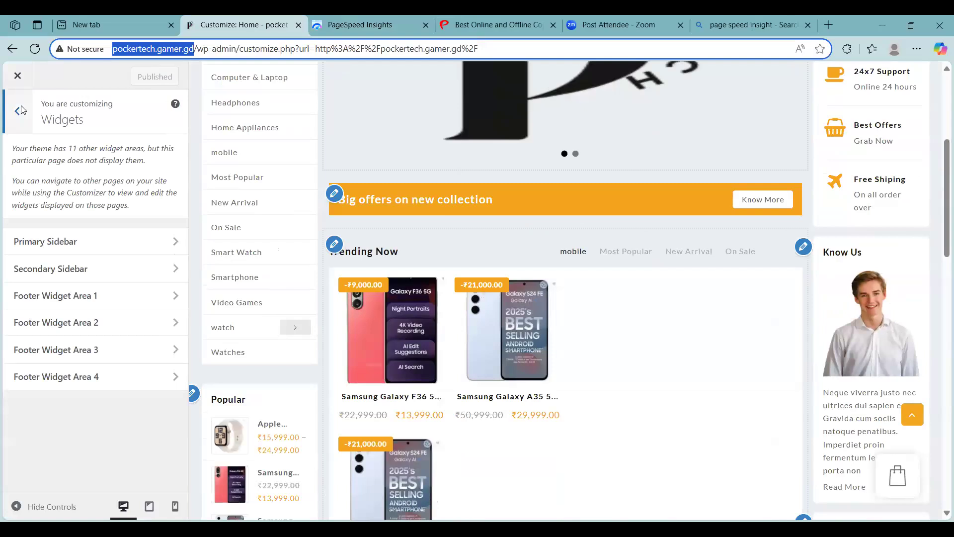
# - Leave the theme customizer and open the list of all posts in the WordPress admin
pyautogui.scroll(5, 345, 209)
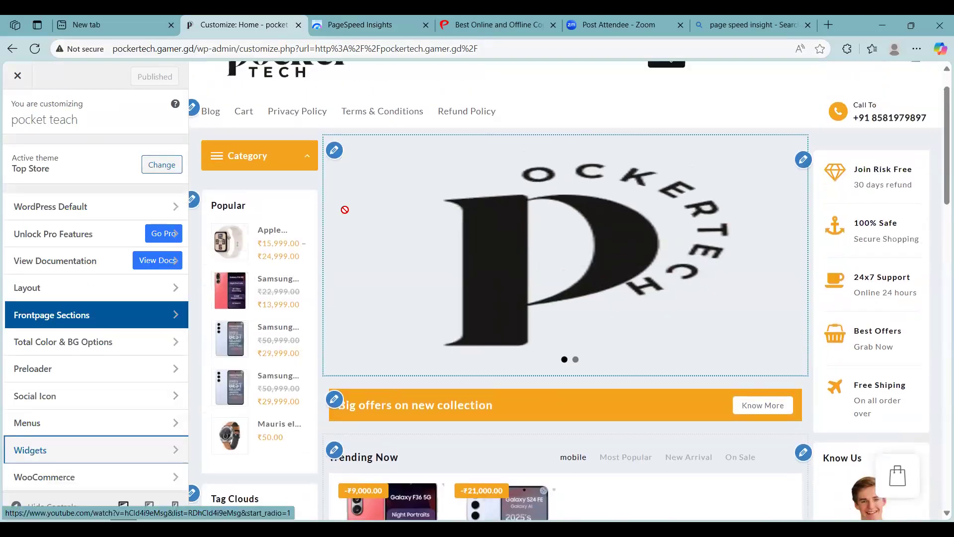
pyautogui.click(23, 76)
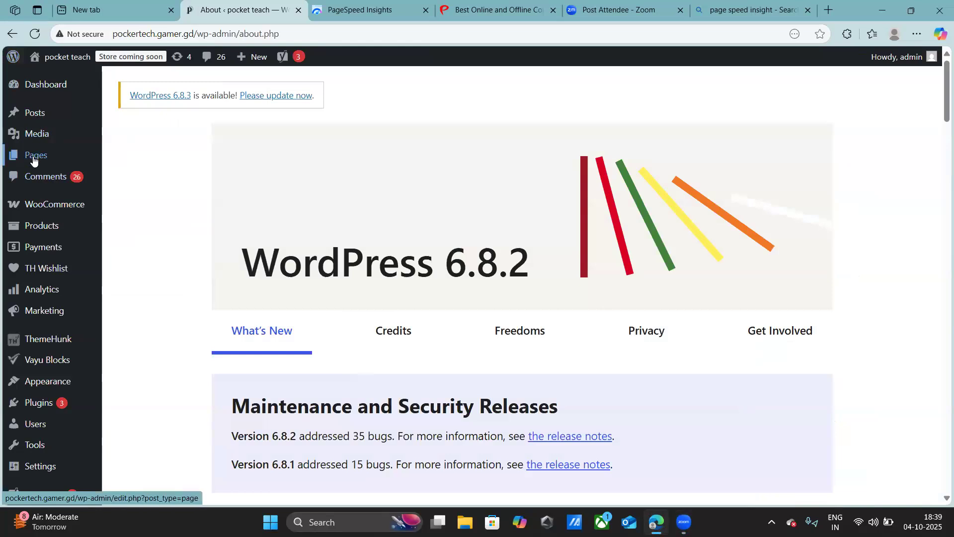
pyautogui.moveTo(33, 159)
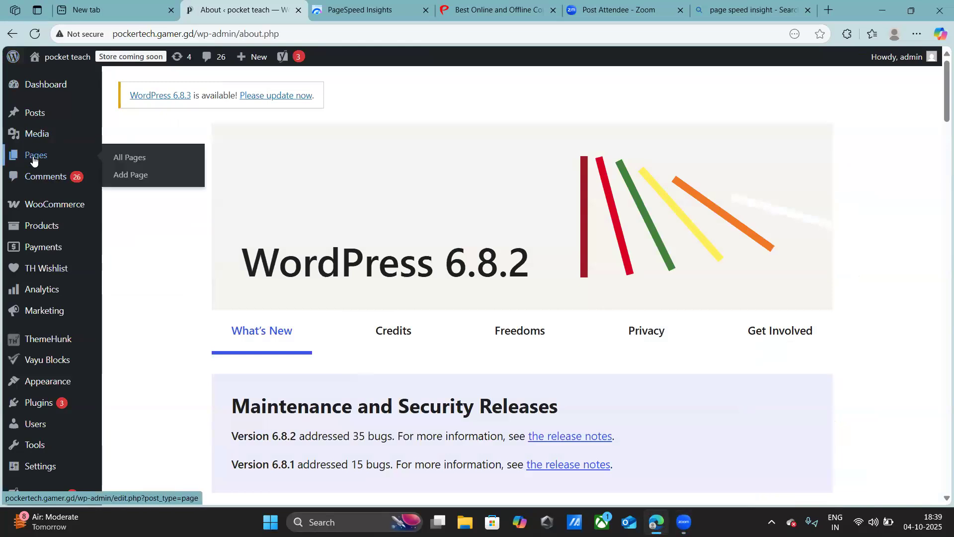
pyautogui.moveTo(34, 113)
pyautogui.click(135, 121)
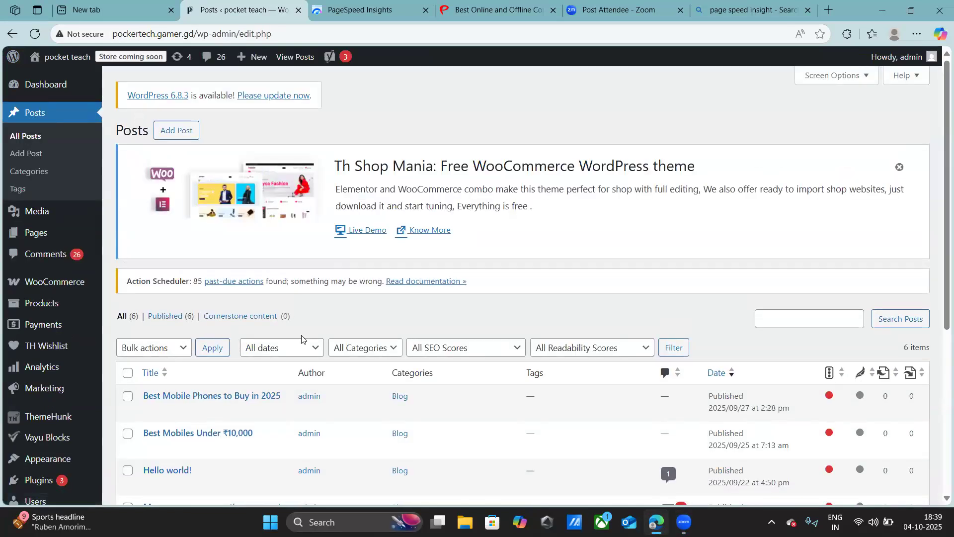
# - Review the post "Best Mobile Phones to Buy in 2025" down to its Yoast SEO section in the editor, and return to the posts list
pyautogui.scroll(-4, 302, 339)
pyautogui.scroll(2, 255, 247)
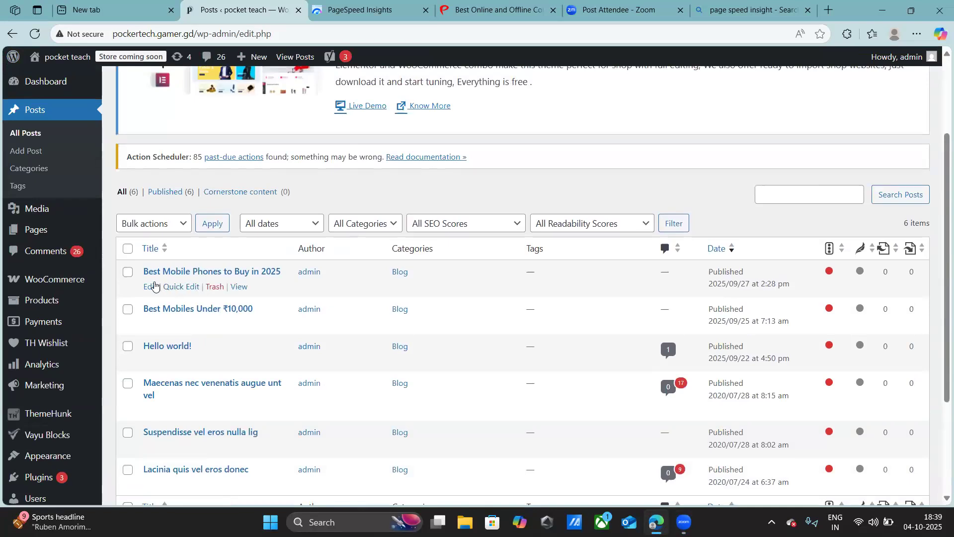
pyautogui.click(152, 288)
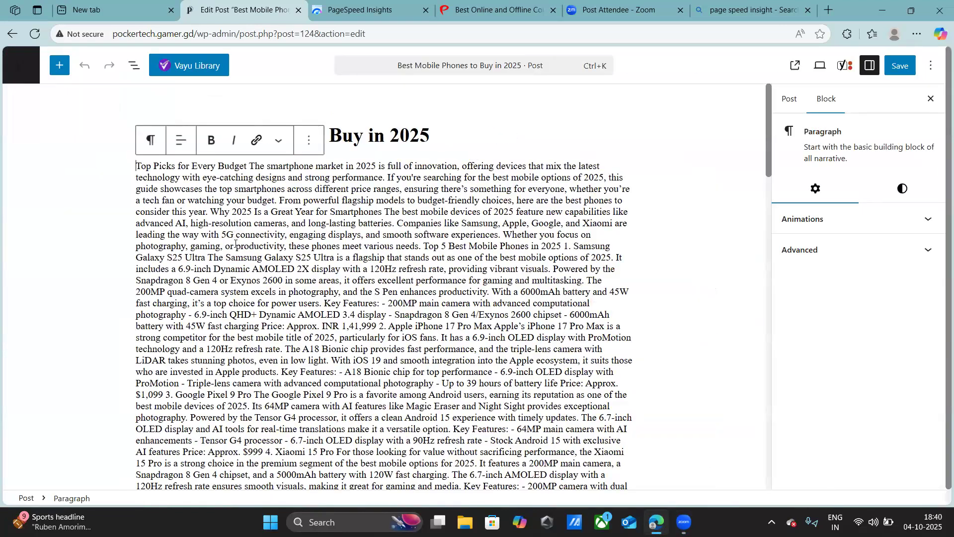
pyautogui.scroll(-6, 299, 358)
pyautogui.scroll(-5, 298, 361)
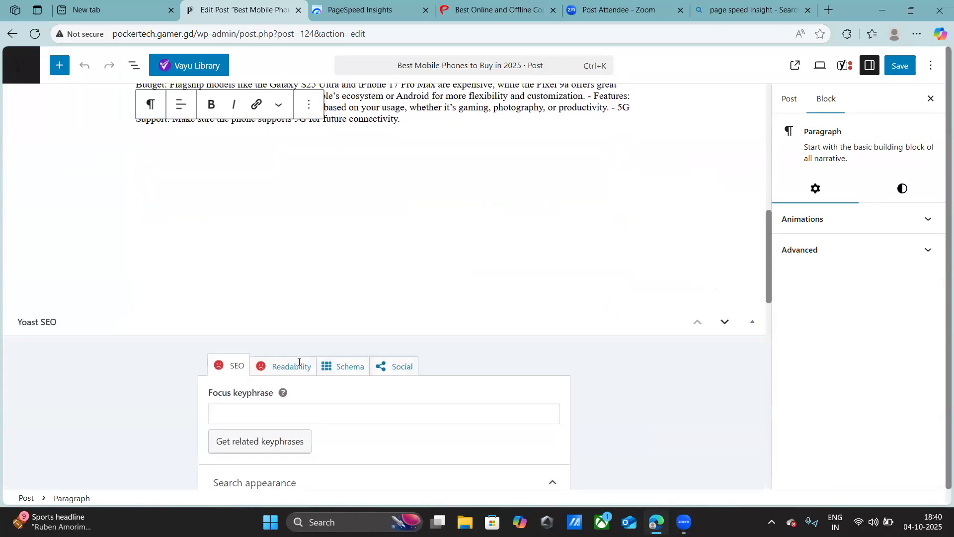
pyautogui.scroll(4, 299, 358)
pyautogui.scroll(5, 297, 358)
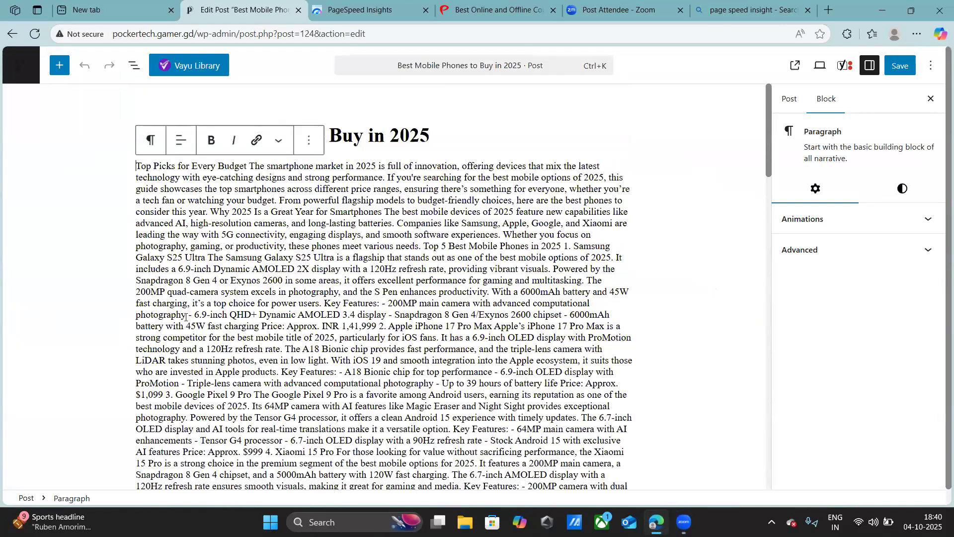
pyautogui.click(13, 34)
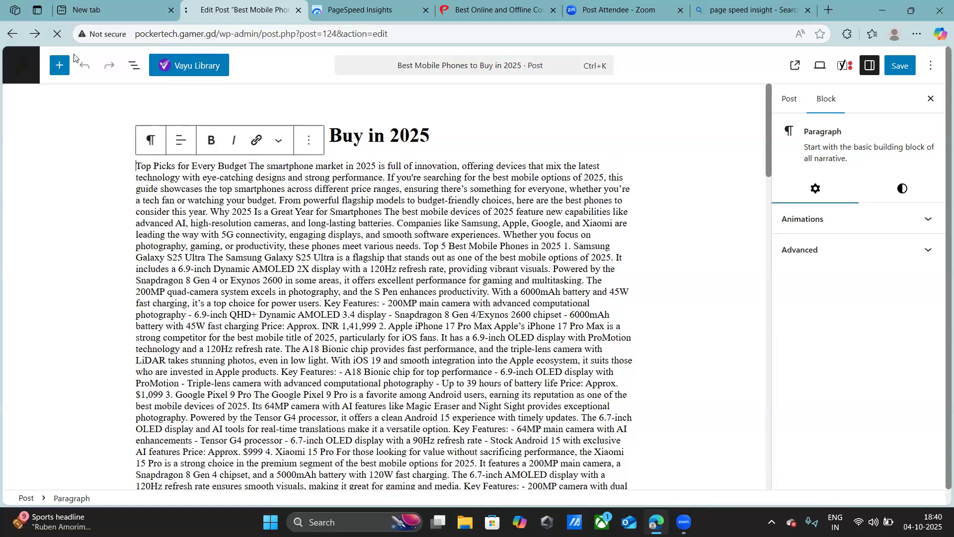
# - Open the post "Best Mobiles Under ₹10,000" for editing
pyautogui.scroll(-3, 77, 97)
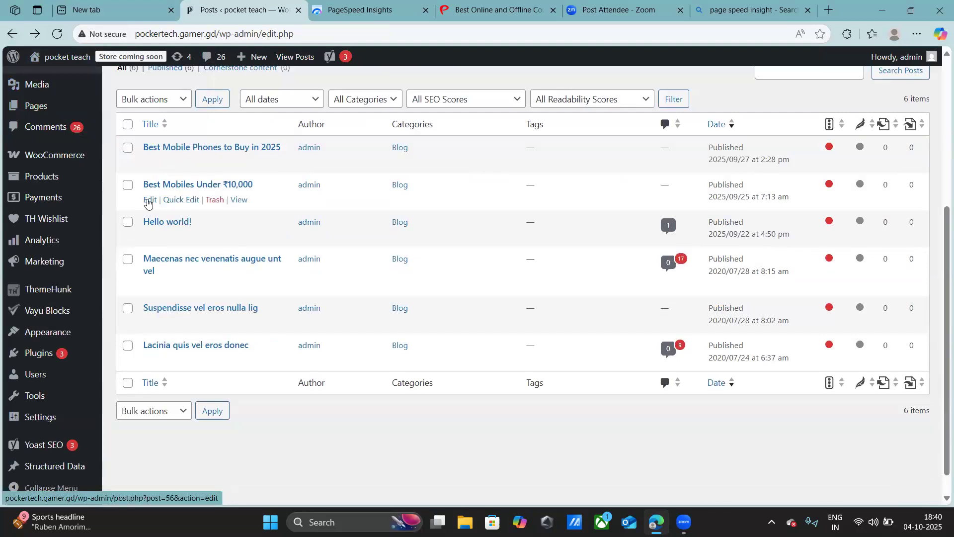
pyautogui.click(149, 200)
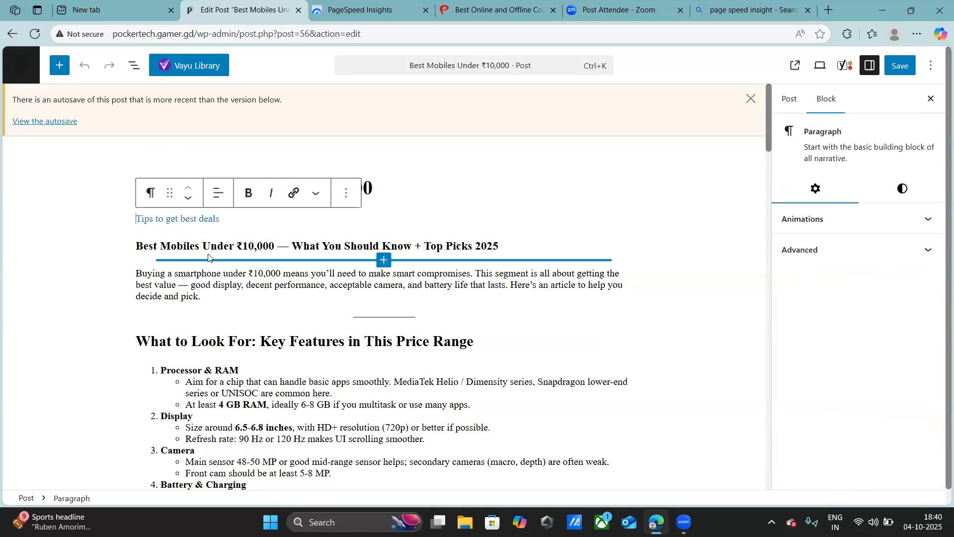
pyautogui.hotkey('ctrl', '+')
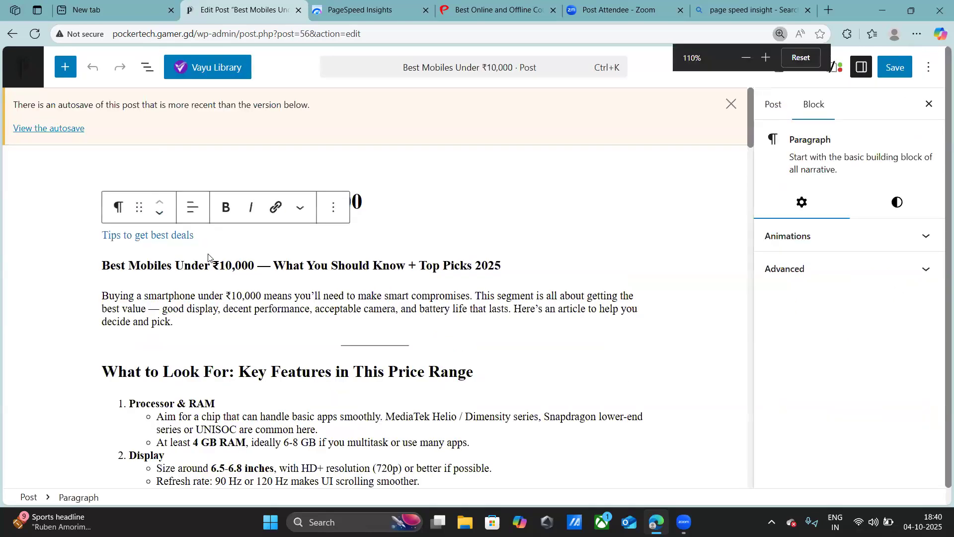
pyautogui.hotkey('ctrl', '+')
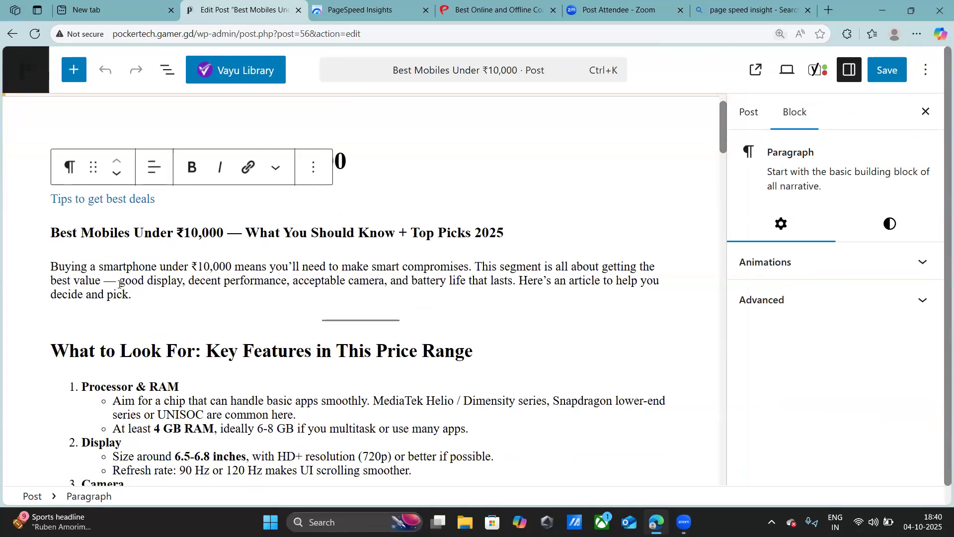
# - Select the Conclusion heading at the end of the post, inspect its Advanced block settings and close the settings
pyautogui.scroll(-6, 109, 298)
pyautogui.scroll(-10, 108, 301)
pyautogui.scroll(-5, 97, 333)
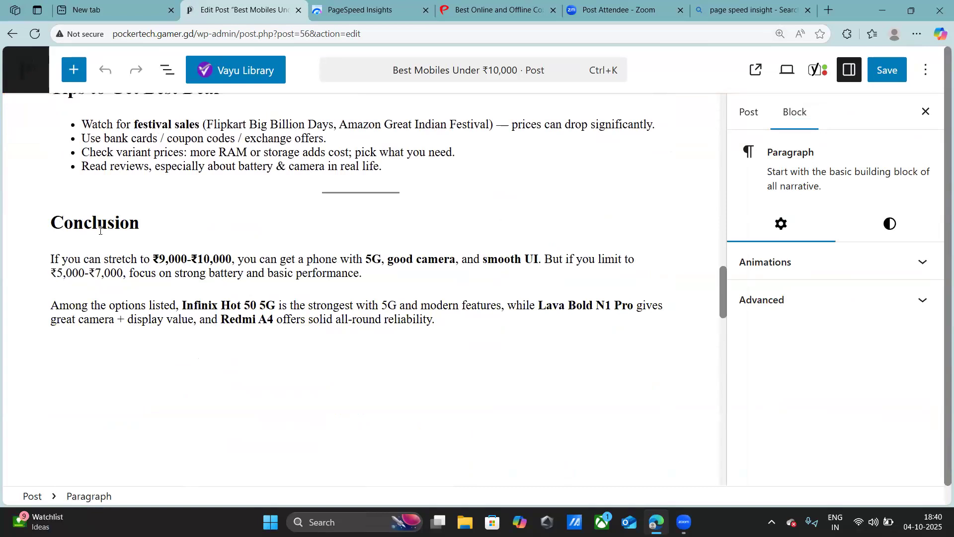
pyautogui.moveTo(139, 224); pyautogui.dragTo(50, 224)
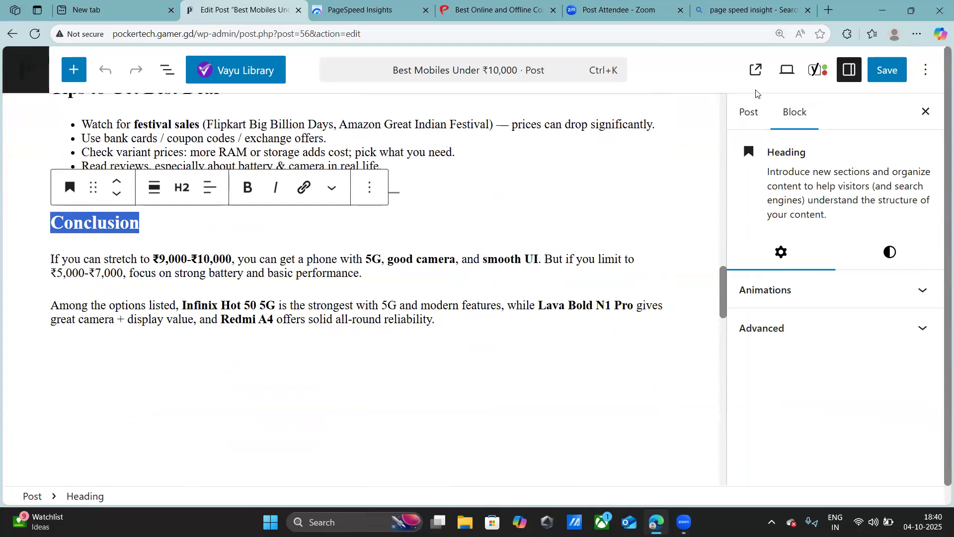
pyautogui.click(777, 329)
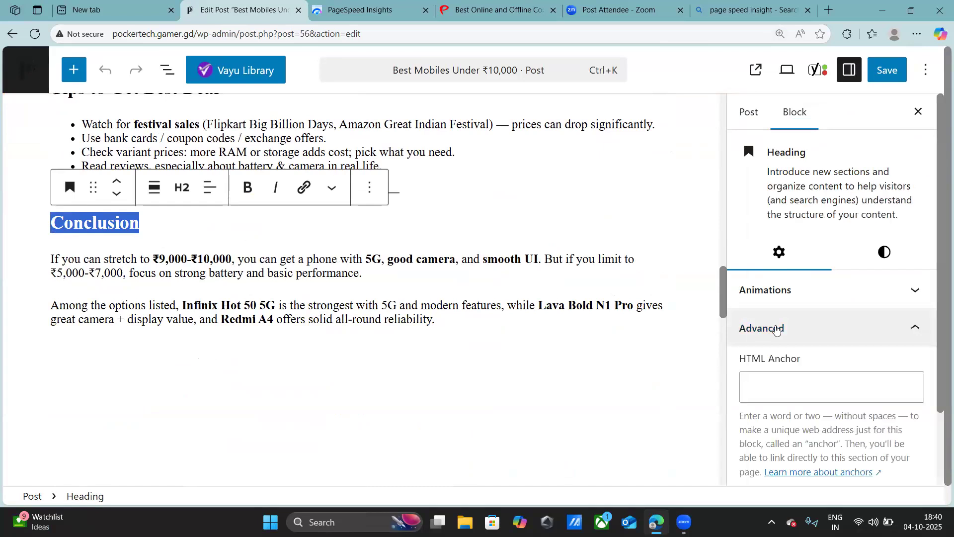
pyautogui.click(914, 114)
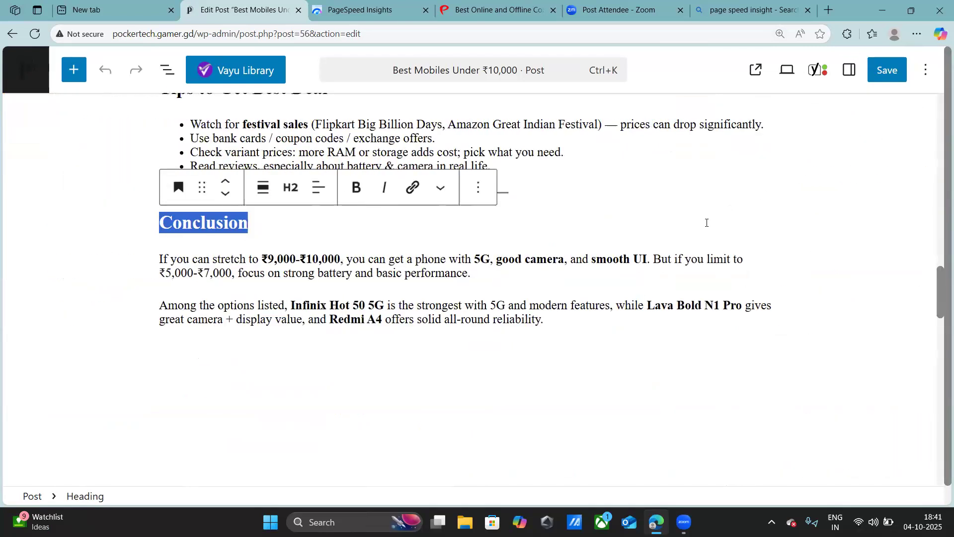
# - Examine the extra text formatting choices and the block options available for the Conclusion heading
pyautogui.scroll(15, 707, 223)
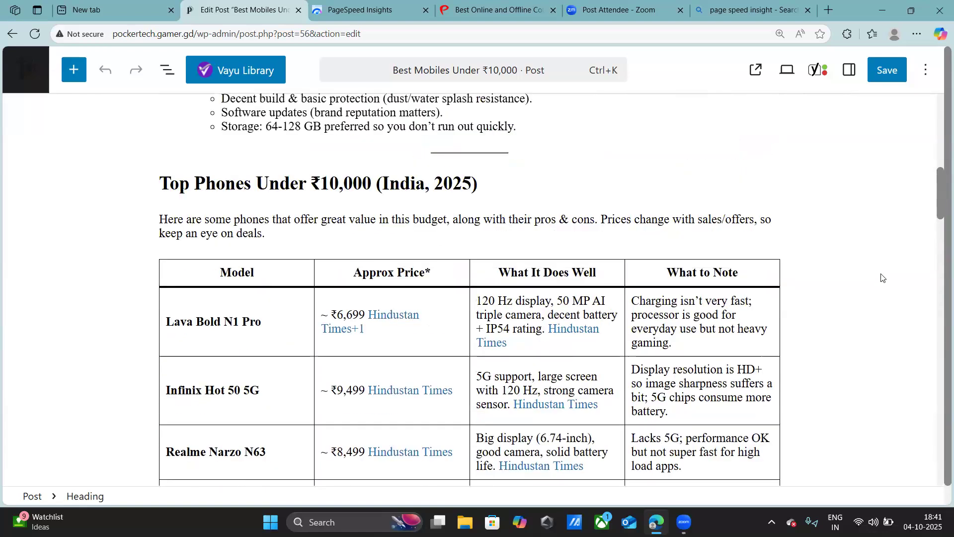
pyautogui.scroll(12, 882, 279)
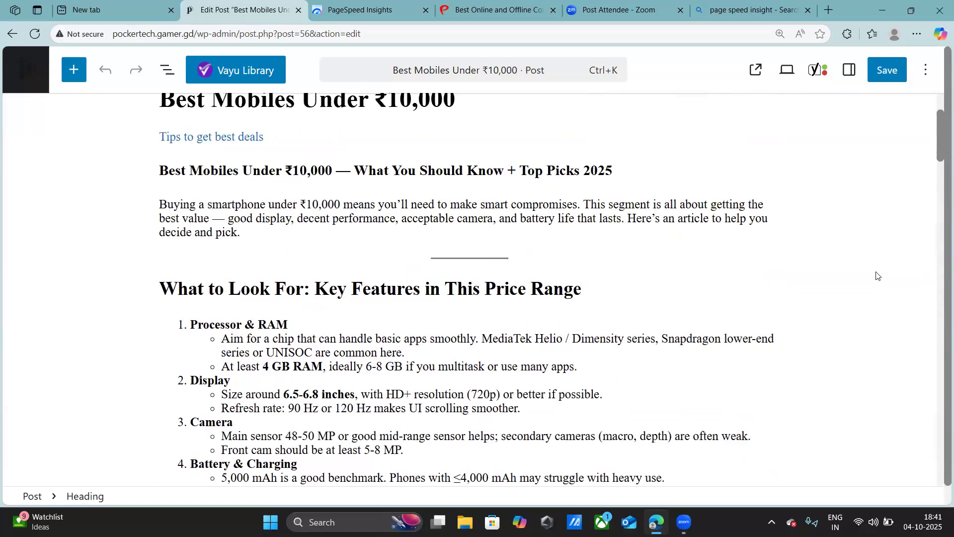
pyautogui.scroll(2, 876, 277)
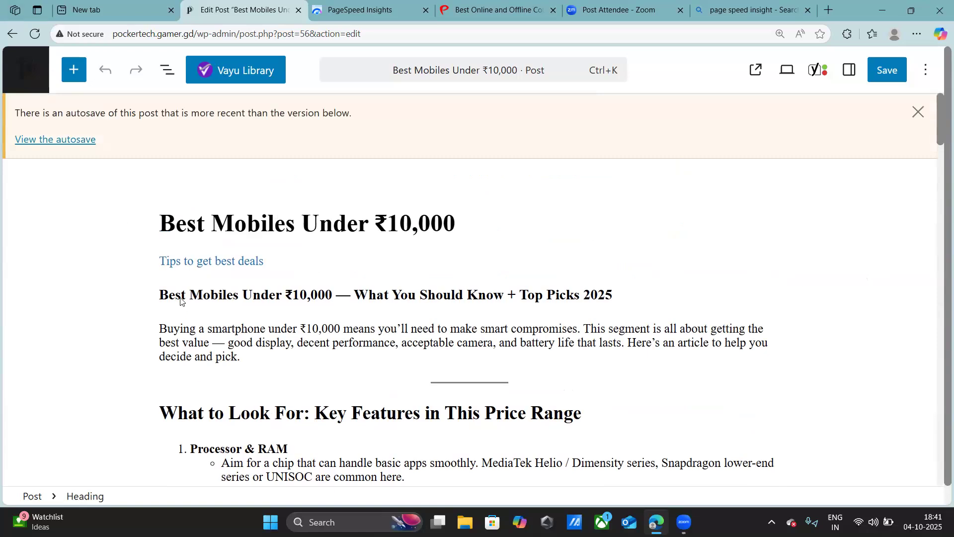
pyautogui.scroll(-20, 180, 303)
pyautogui.doubleClick(218, 348)
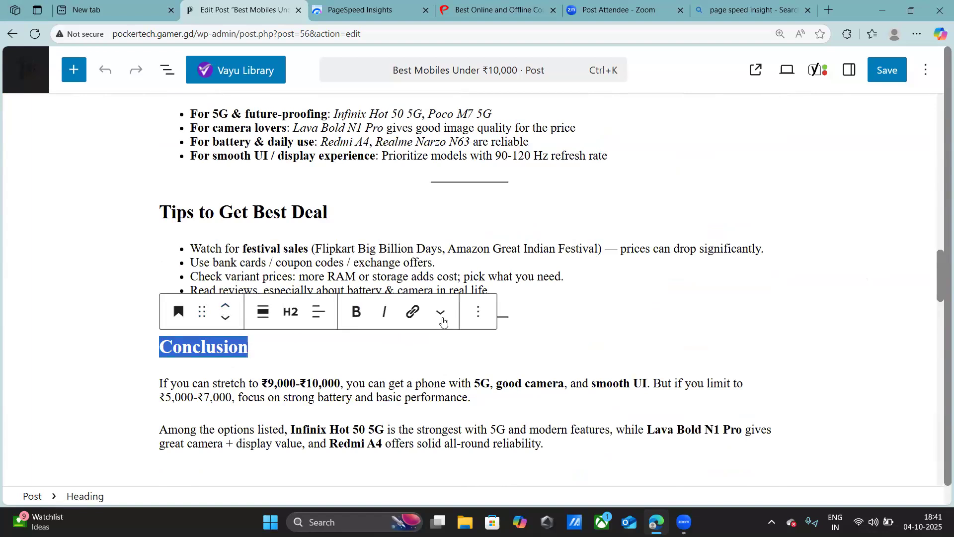
pyautogui.click(444, 316)
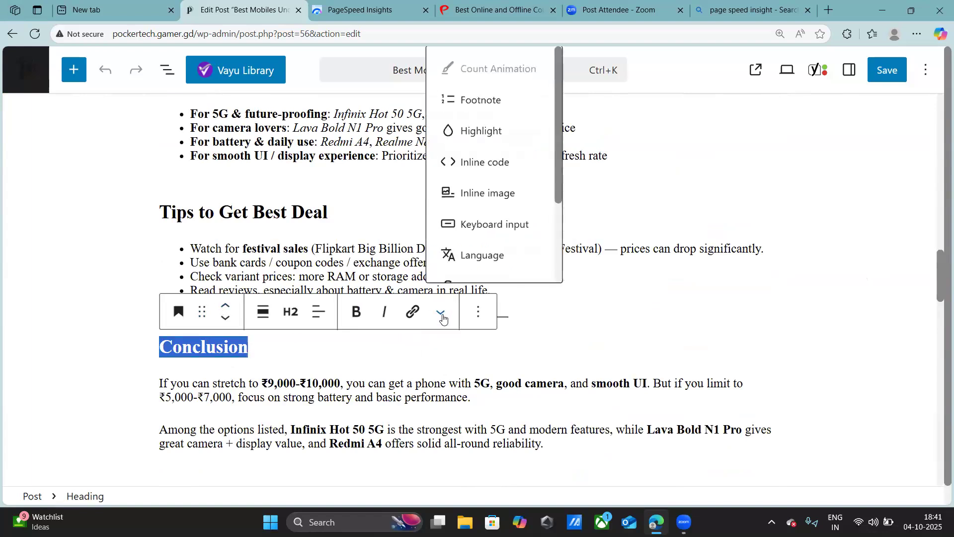
pyautogui.click(475, 315)
pyautogui.click(477, 316)
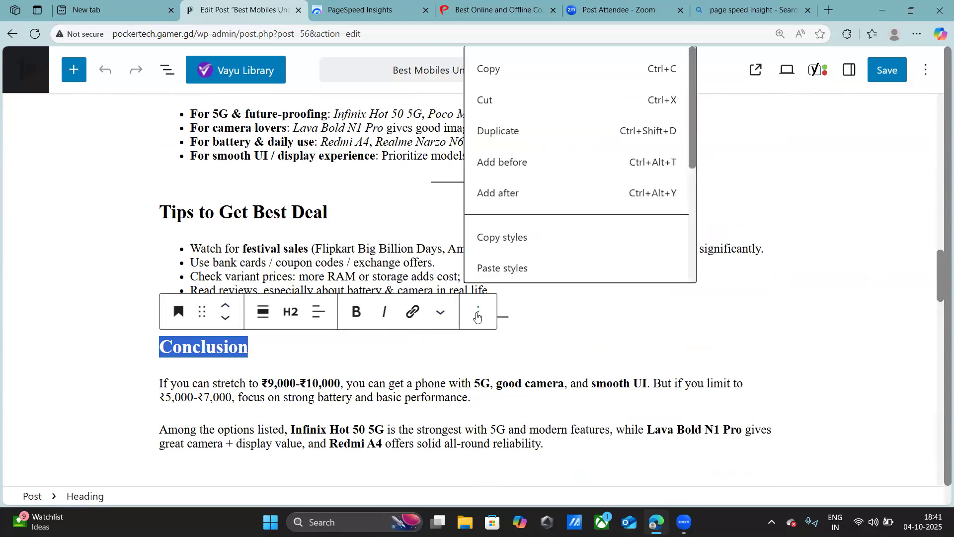
pyautogui.click(476, 316)
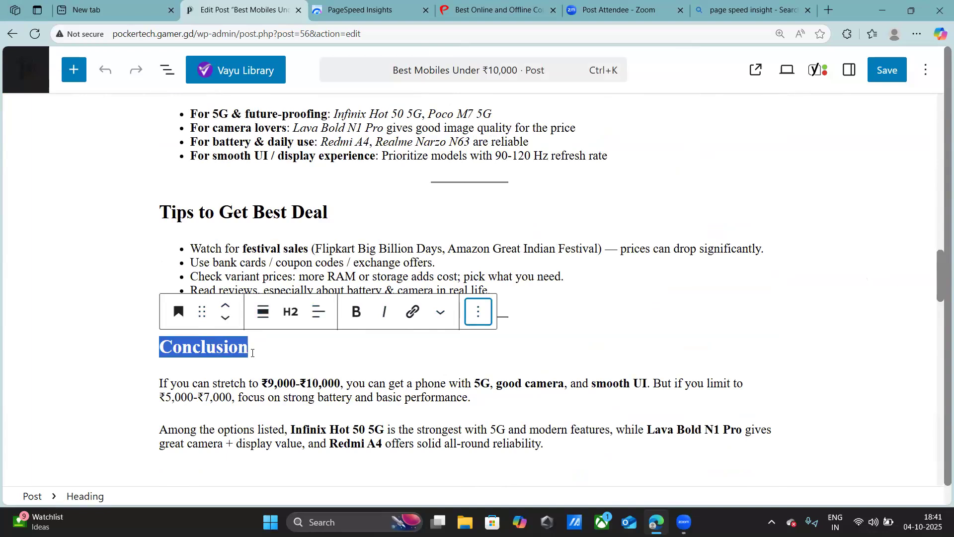
pyautogui.click(270, 353)
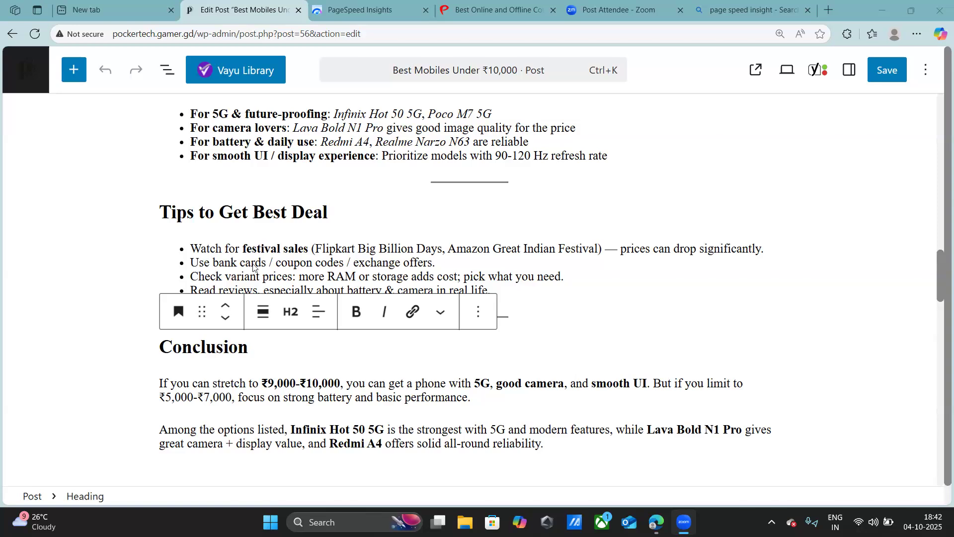
# - Review the post's title, subheadings, key features list and phone comparison table
pyautogui.scroll(20, 351, 245)
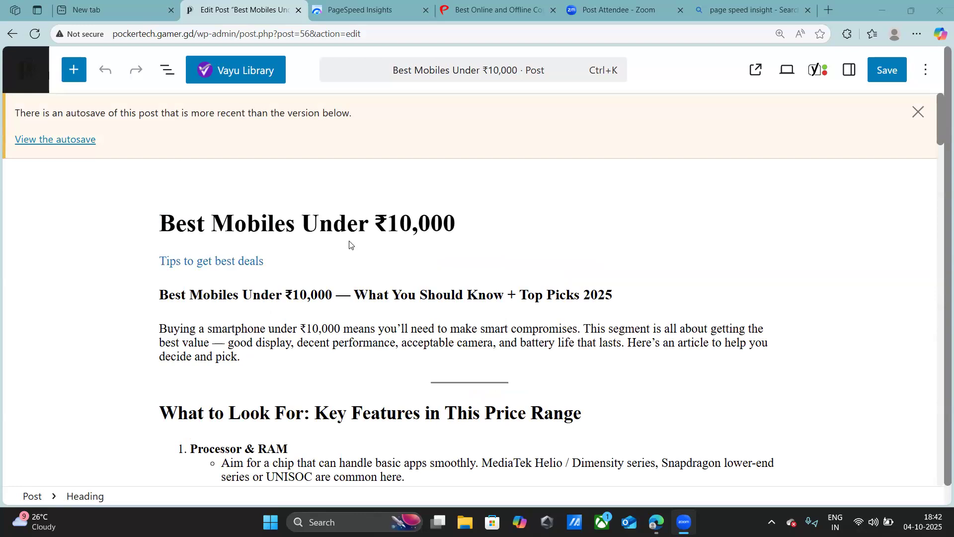
pyautogui.scroll(-2, 337, 299)
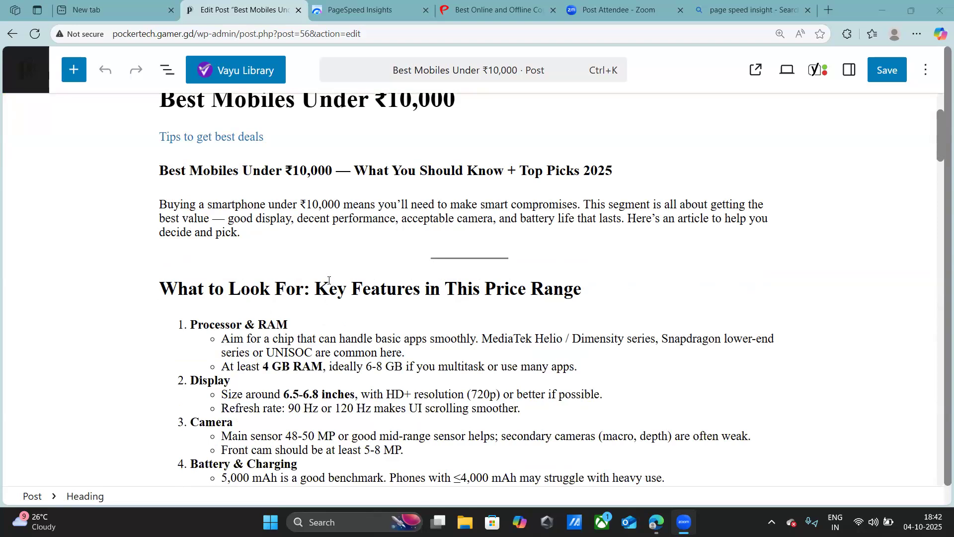
pyautogui.scroll(3, 329, 281)
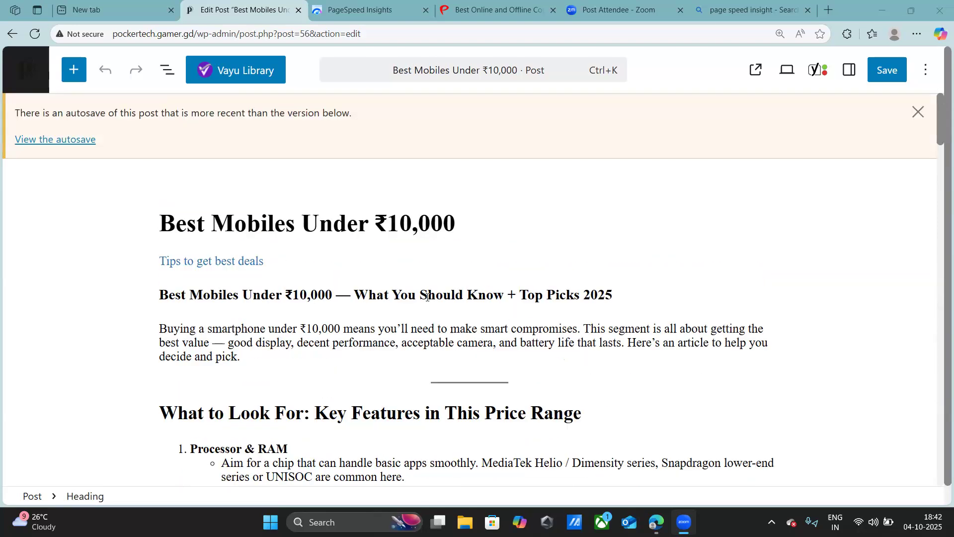
pyautogui.scroll(-1, 427, 297)
pyautogui.scroll(-1, 427, 297)
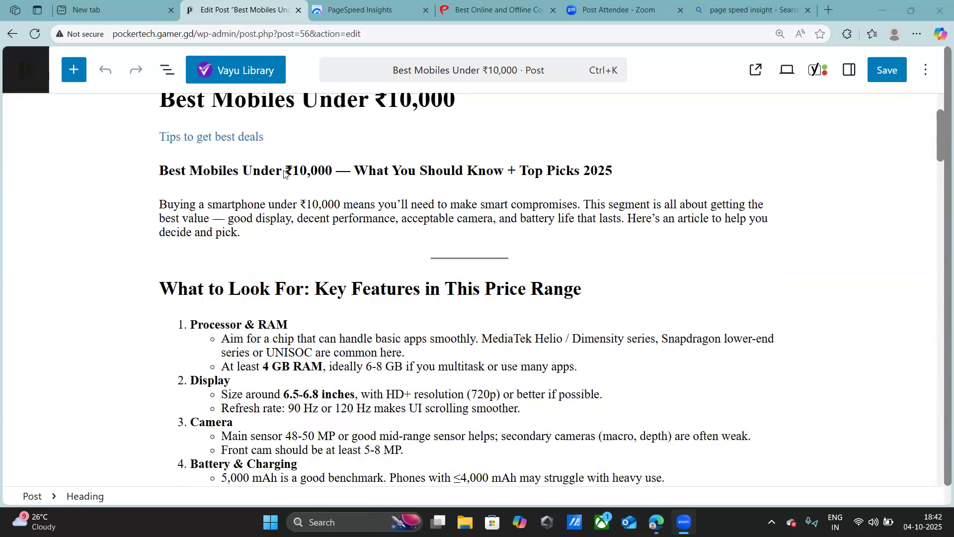
pyautogui.scroll(-5, 290, 291)
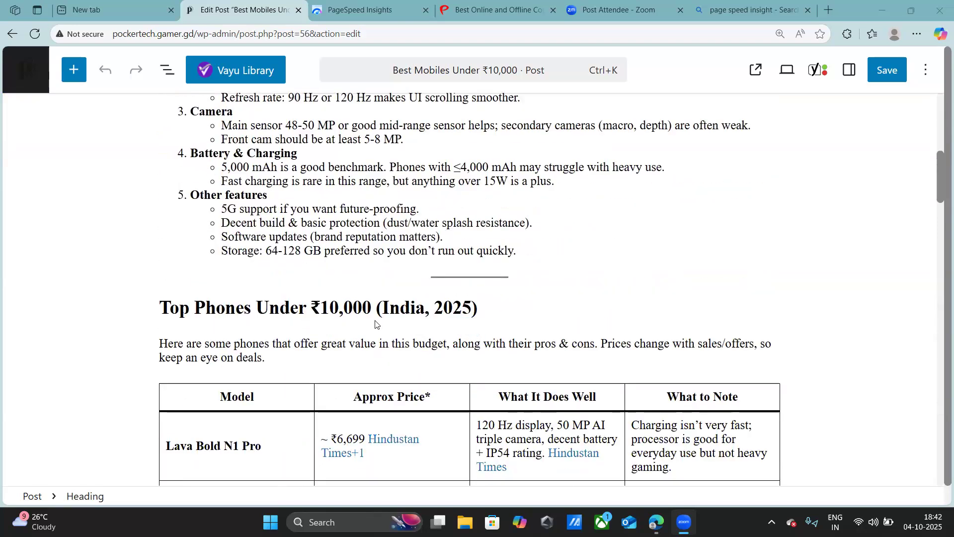
pyautogui.scroll(7, 319, 322)
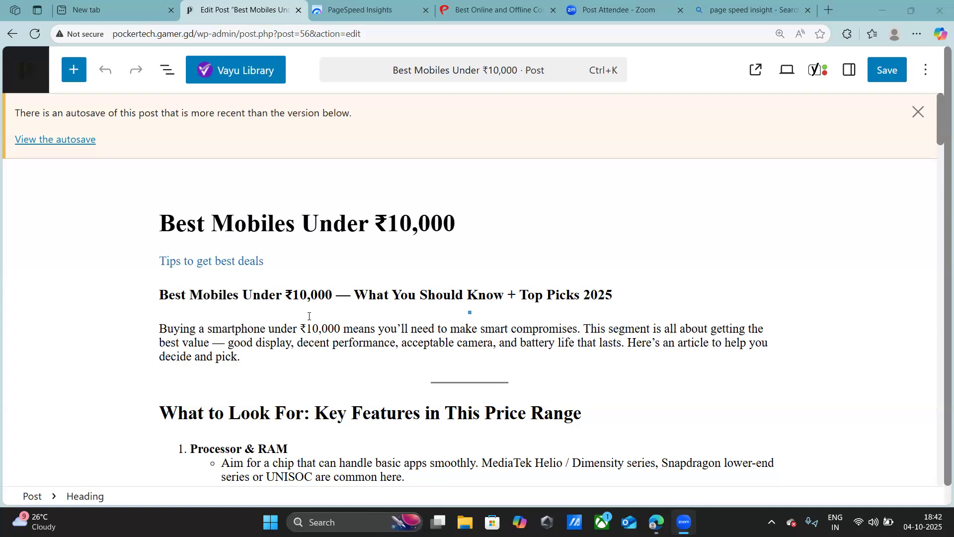
pyautogui.scroll(-8, 320, 323)
pyautogui.scroll(-4, 704, 425)
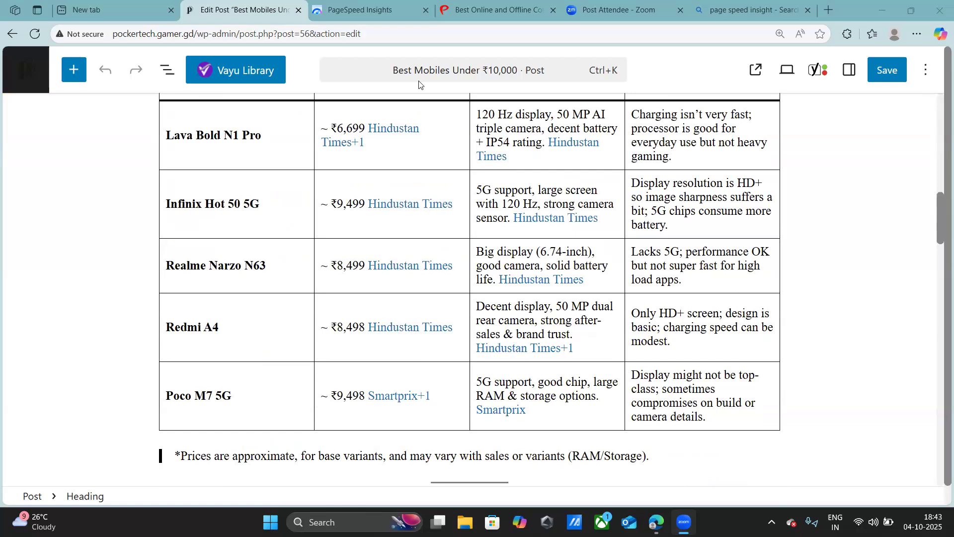
pyautogui.click(831, 187)
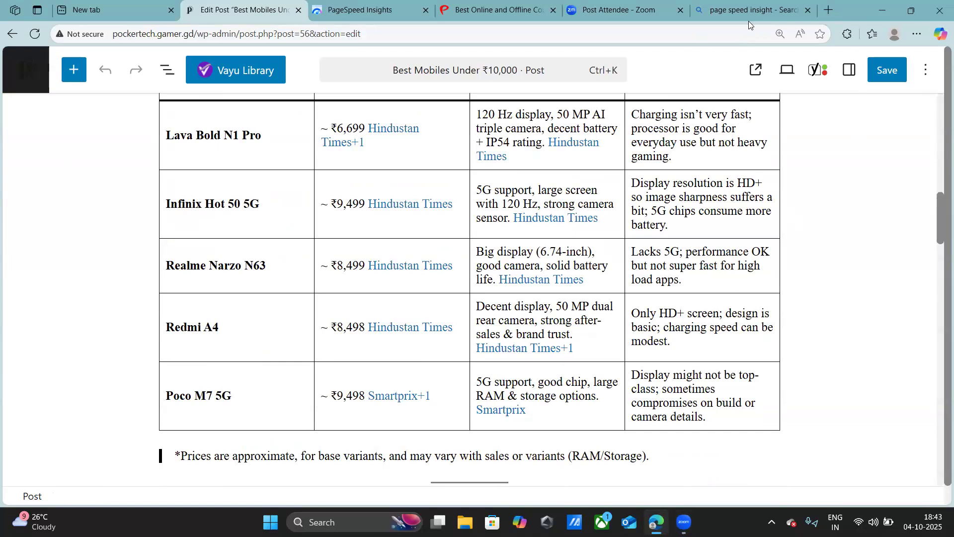
pyautogui.moveTo(749, 21)
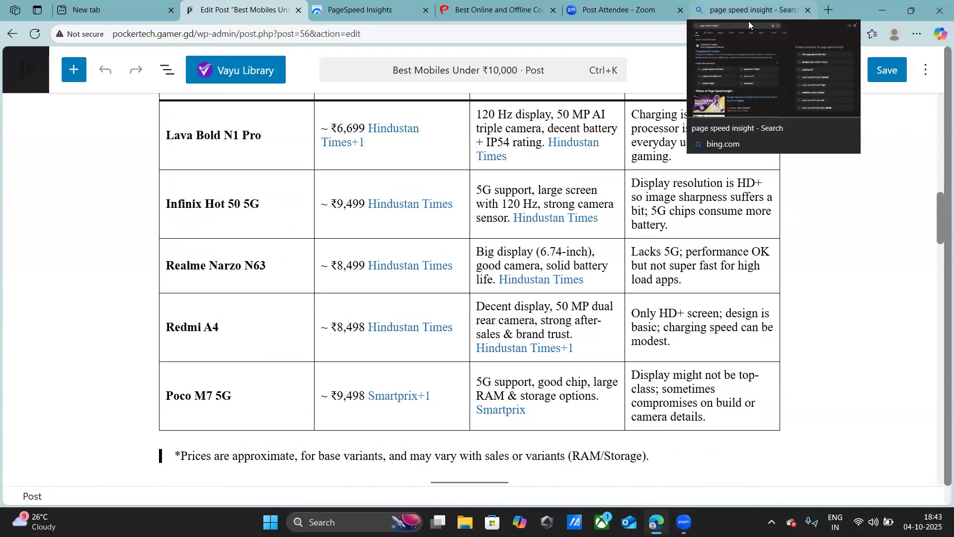
pyautogui.scroll(5, 731, 192)
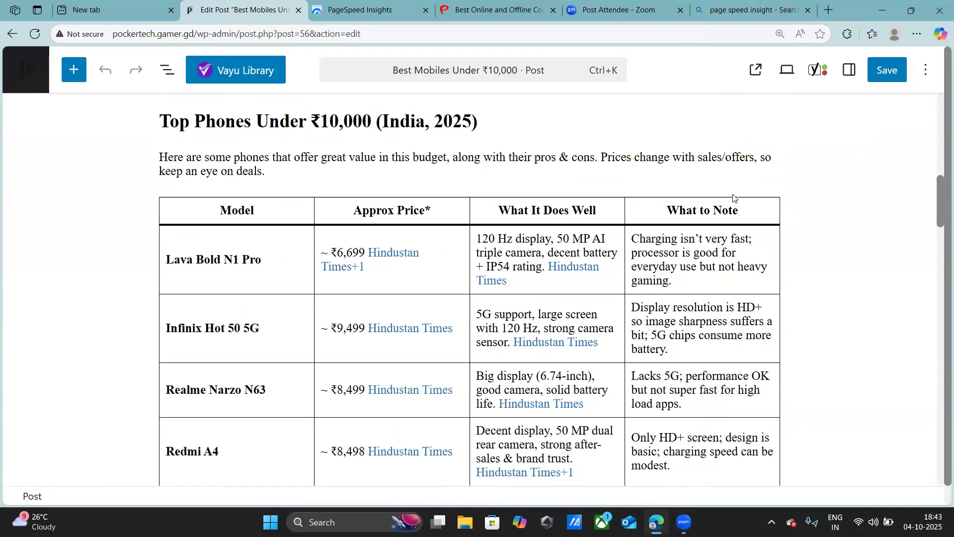
# - Switch to the PageSpeed Insights report for pockertech.gamer.gd and look over the mobile category scores
pyautogui.scroll(5, 730, 193)
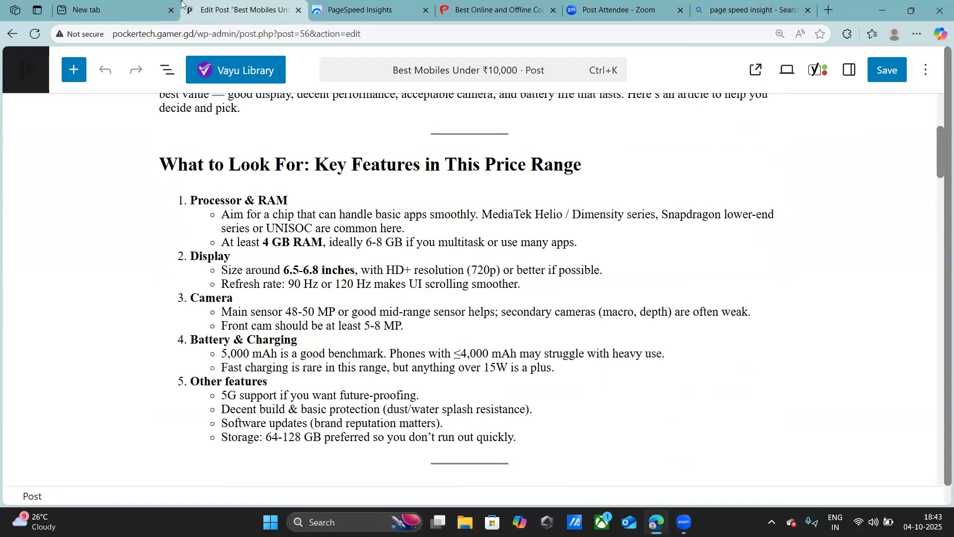
pyautogui.click(350, 4)
pyautogui.scroll(-10, 358, 126)
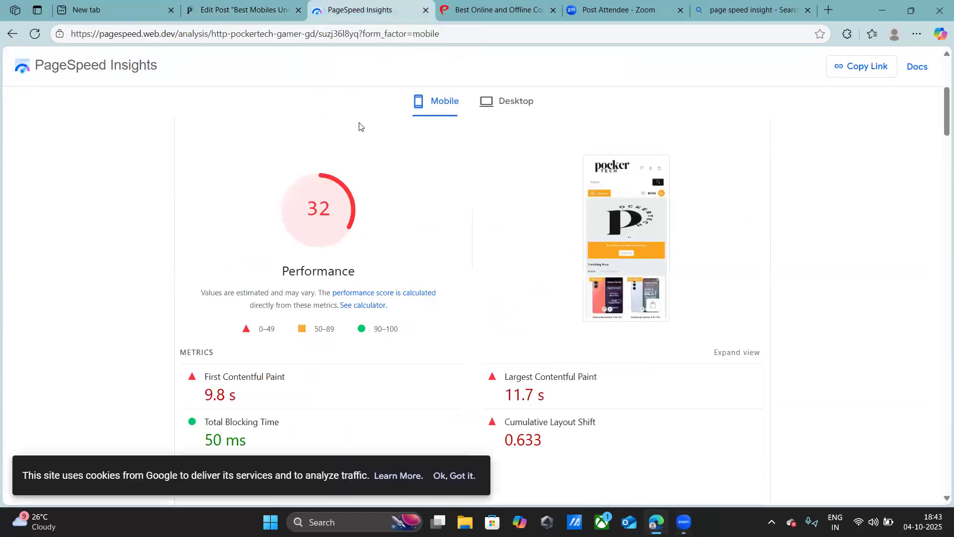
pyautogui.scroll(10, 360, 126)
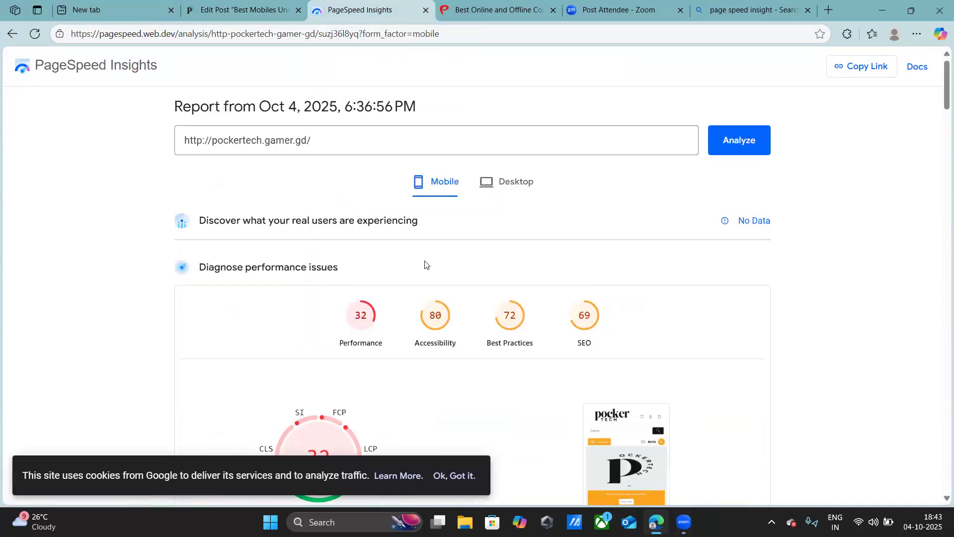
# - Review the mobile report's performance metrics, page-load screenshots and insights list, returning to the category scores
pyautogui.scroll(-8, 423, 259)
pyautogui.scroll(5, 448, 281)
pyautogui.scroll(2, 444, 273)
pyautogui.scroll(-10, 442, 268)
pyautogui.scroll(3, 443, 266)
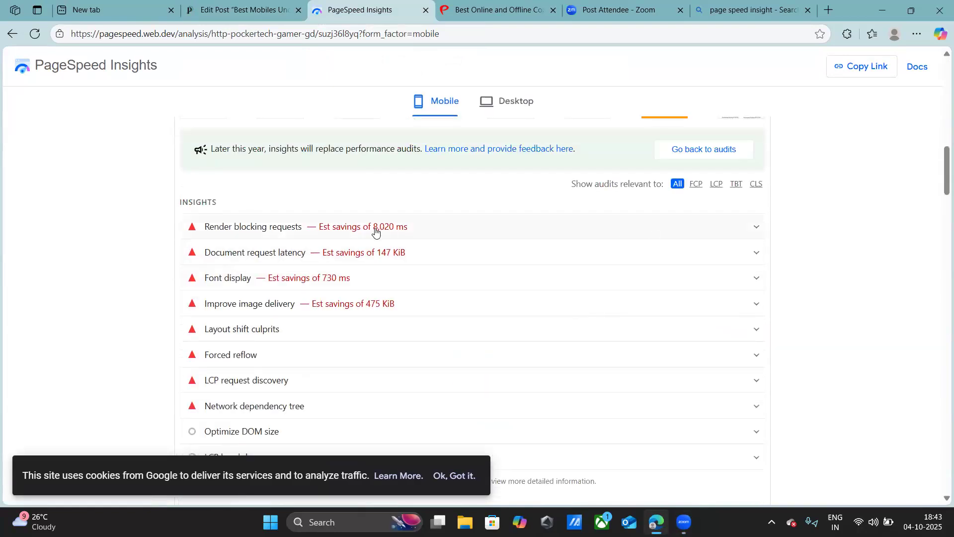
pyautogui.scroll(4, 492, 244)
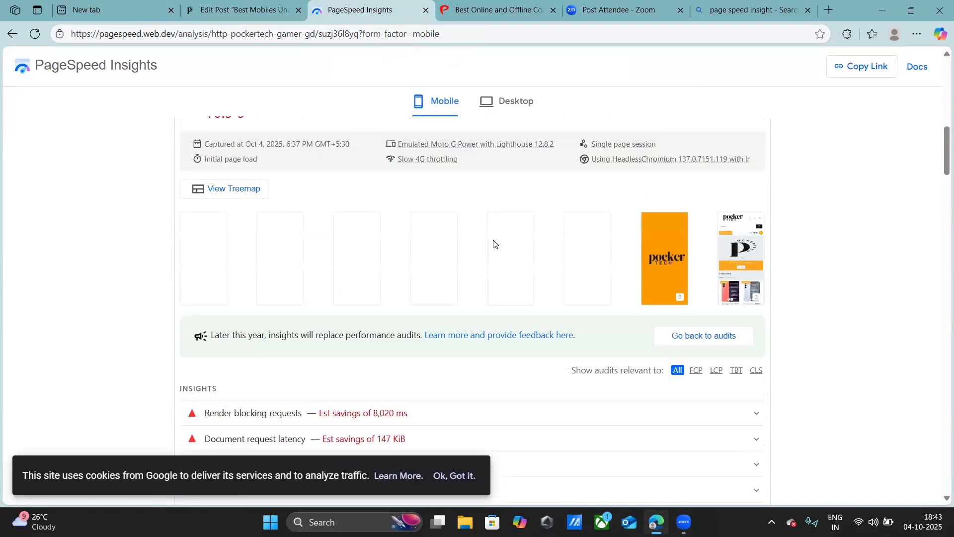
pyautogui.scroll(12, 494, 243)
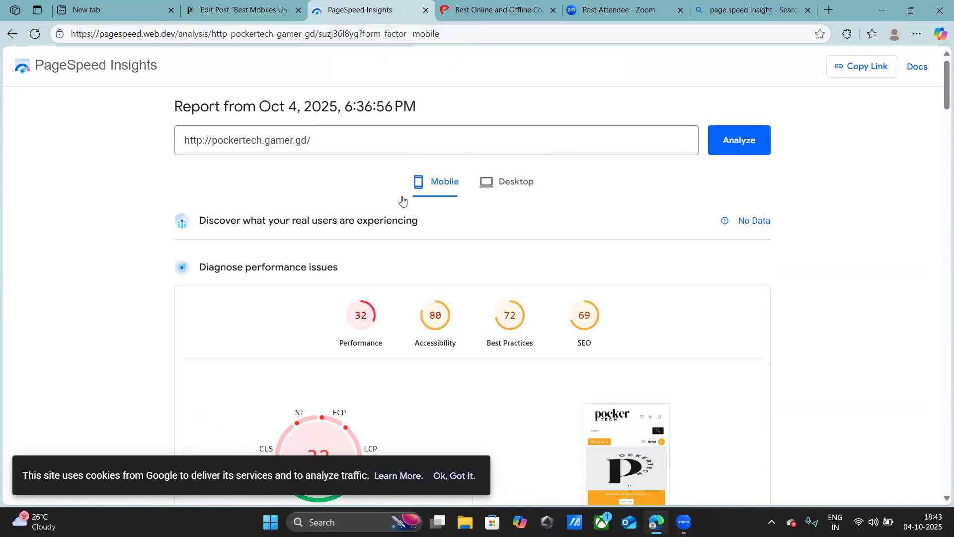
pyautogui.scroll(-5, 409, 201)
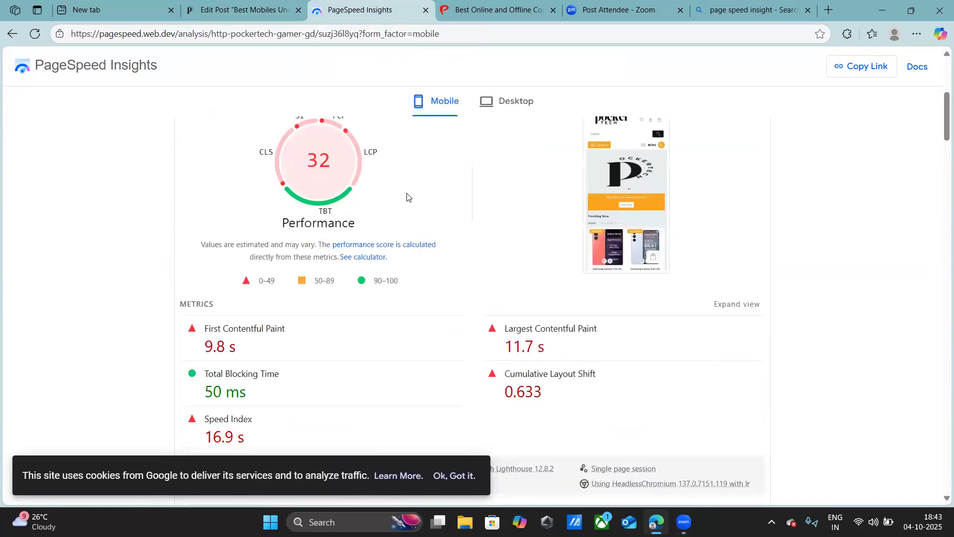
pyautogui.scroll(5, 613, 199)
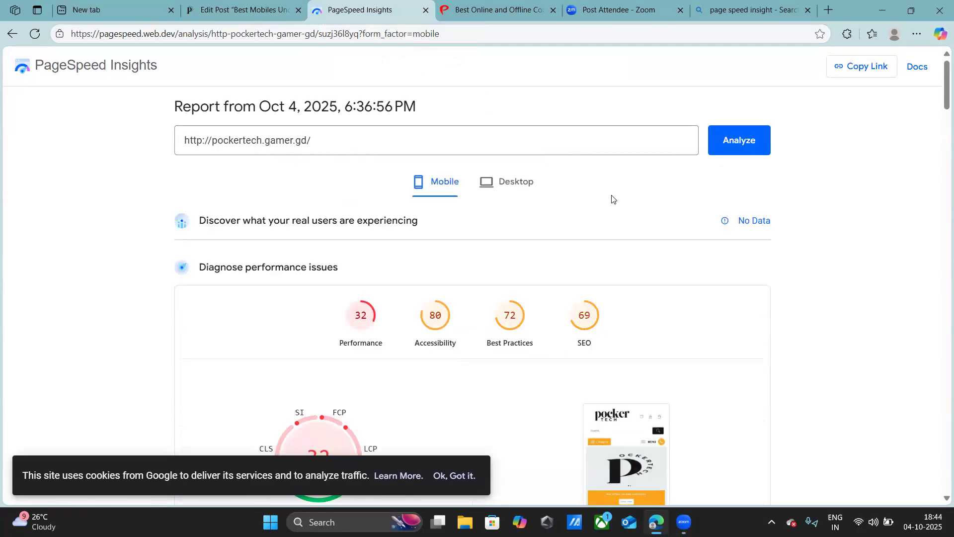
pyautogui.click(100, 83)
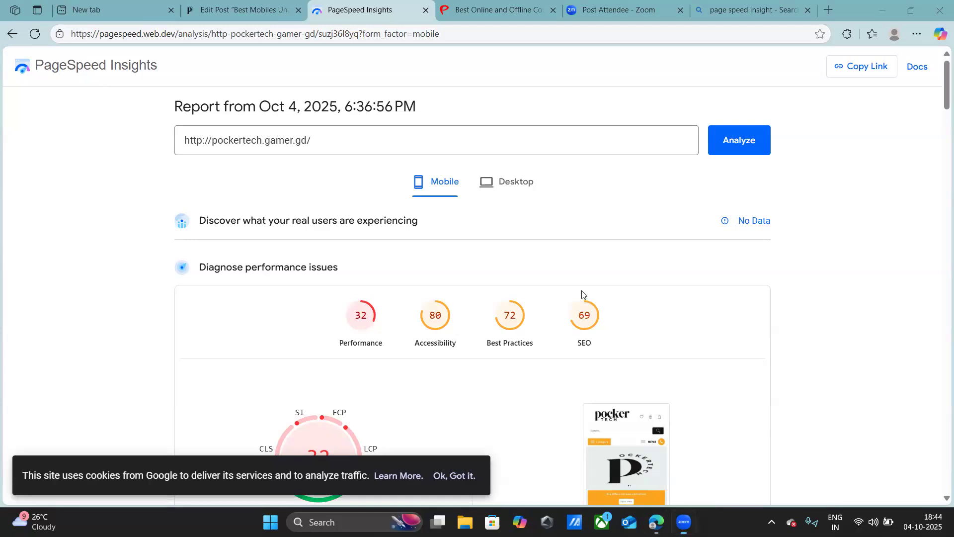
# - Expand the Render blocking requests insight in the mobile report, examine the listed files and collapse it
pyautogui.scroll(-6, 570, 298)
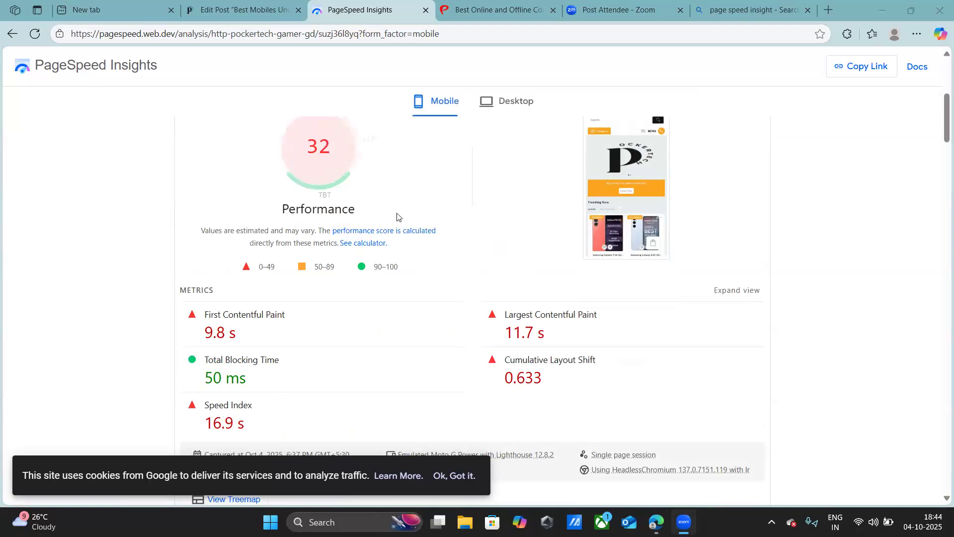
pyautogui.scroll(-1, 497, 298)
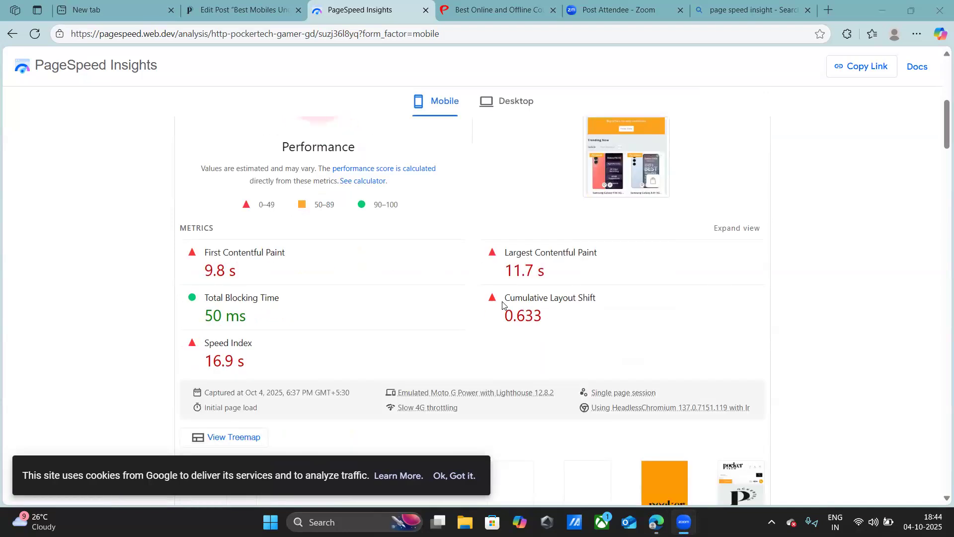
pyautogui.scroll(-2, 502, 304)
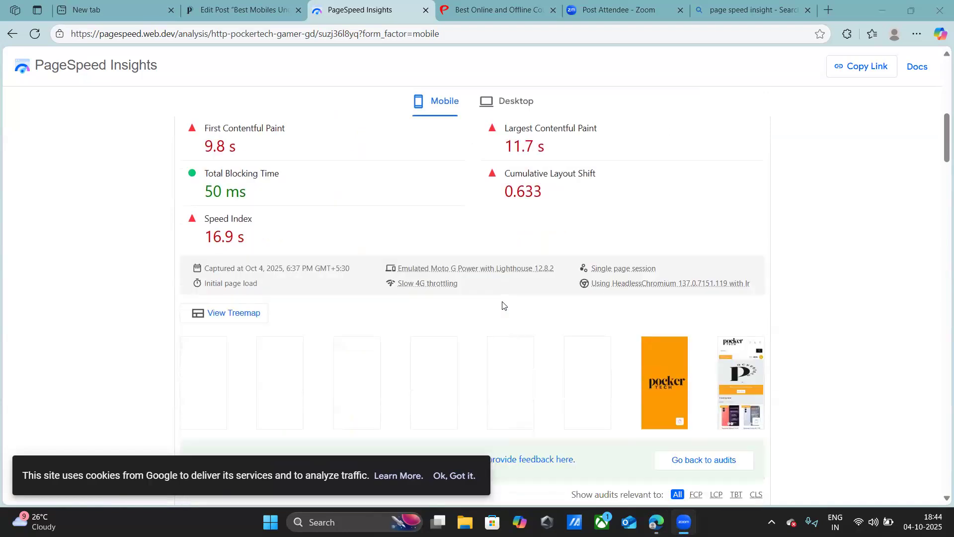
pyautogui.scroll(-2, 503, 304)
pyautogui.scroll(-1, 502, 305)
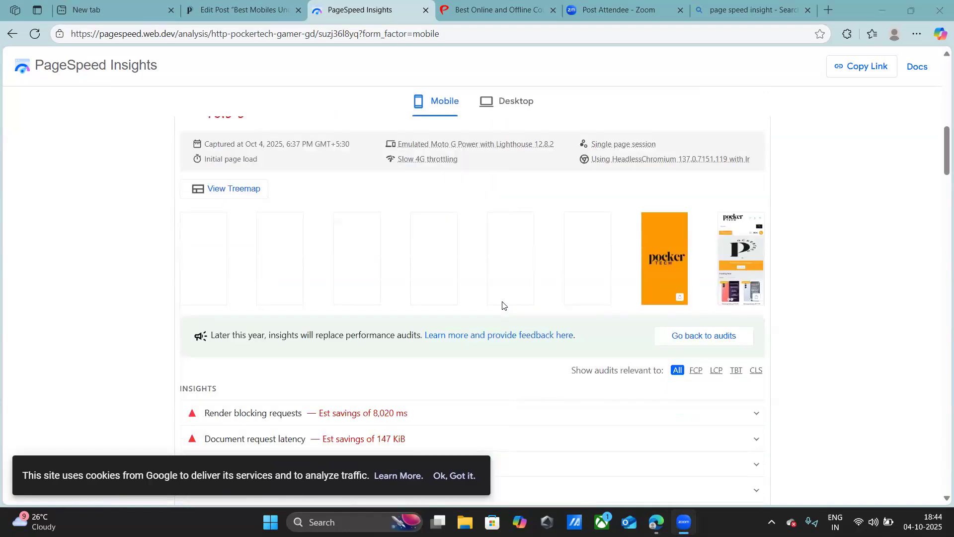
pyautogui.scroll(-2, 503, 304)
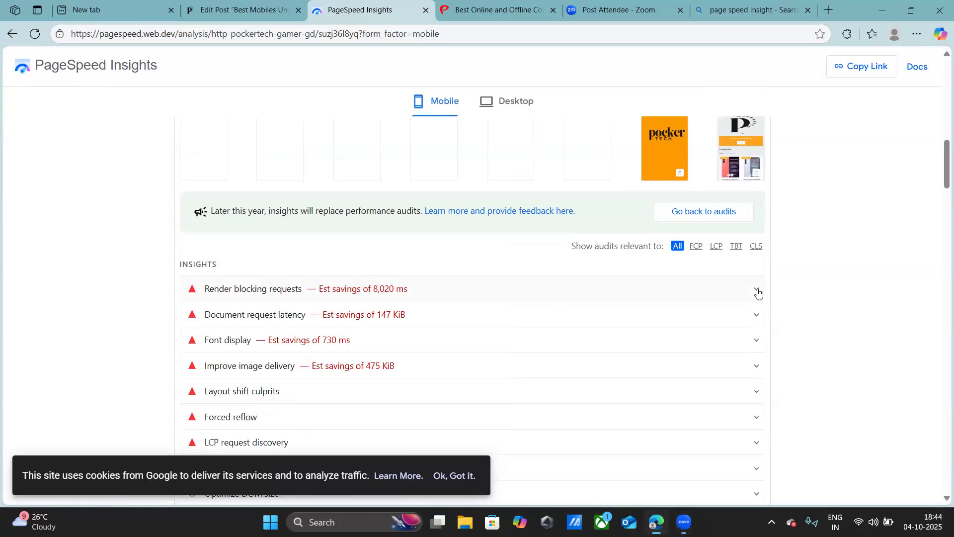
pyautogui.click(758, 293)
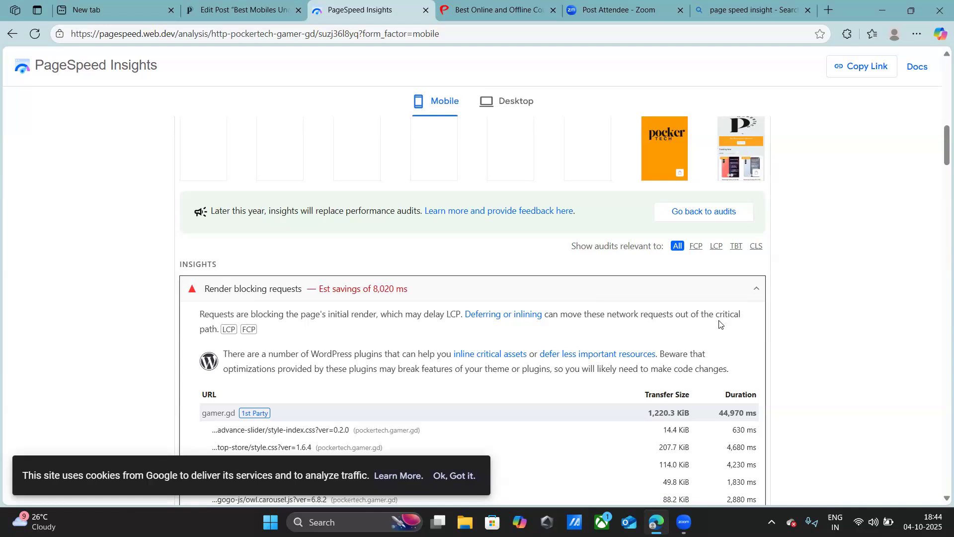
pyautogui.scroll(-3, 723, 321)
pyautogui.scroll(1, 752, 244)
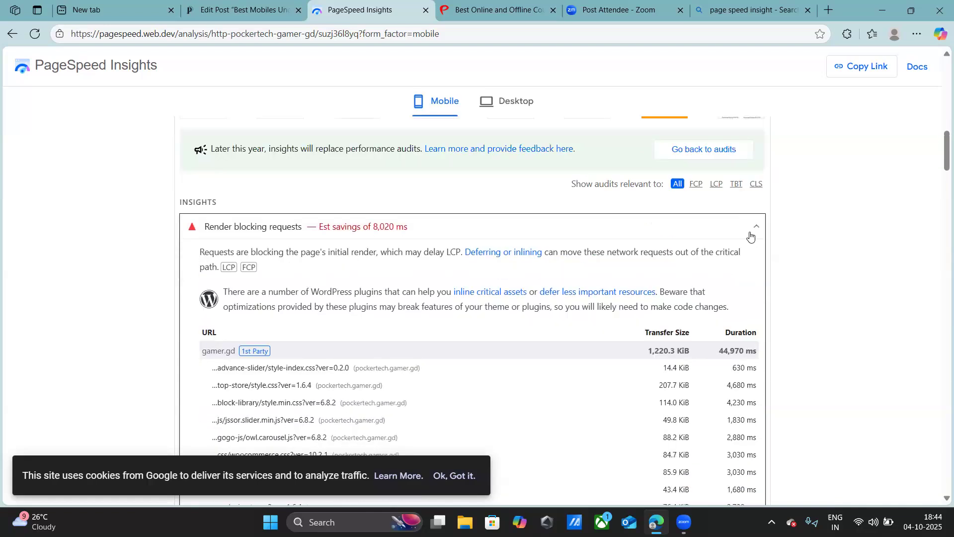
pyautogui.click(753, 228)
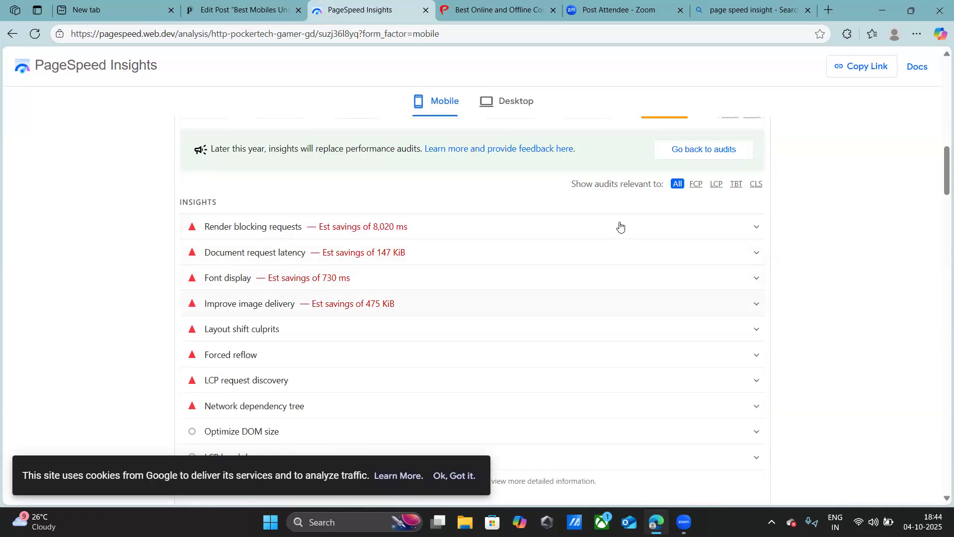
# - Show the desktop results of the report and review their category scores and performance metrics
pyautogui.scroll(5, 611, 308)
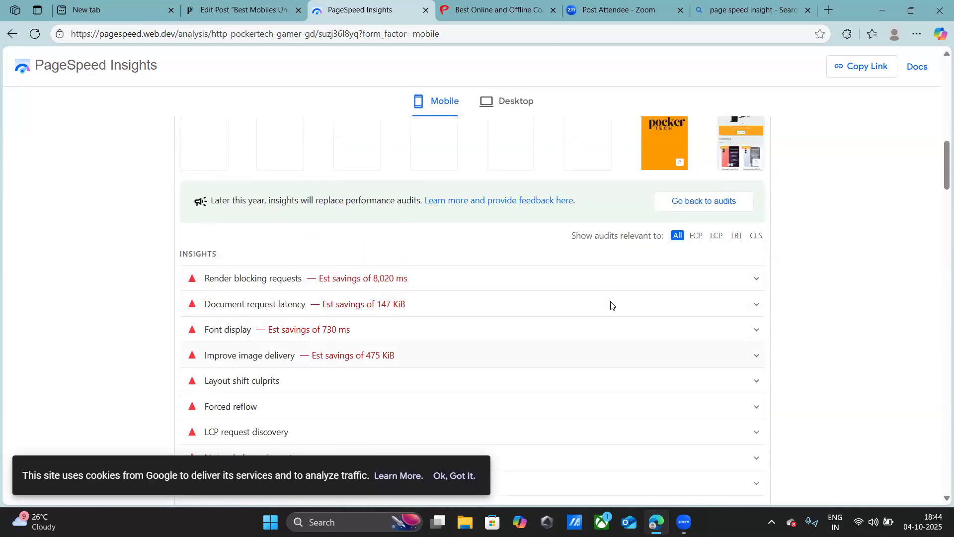
pyautogui.scroll(7, 611, 300)
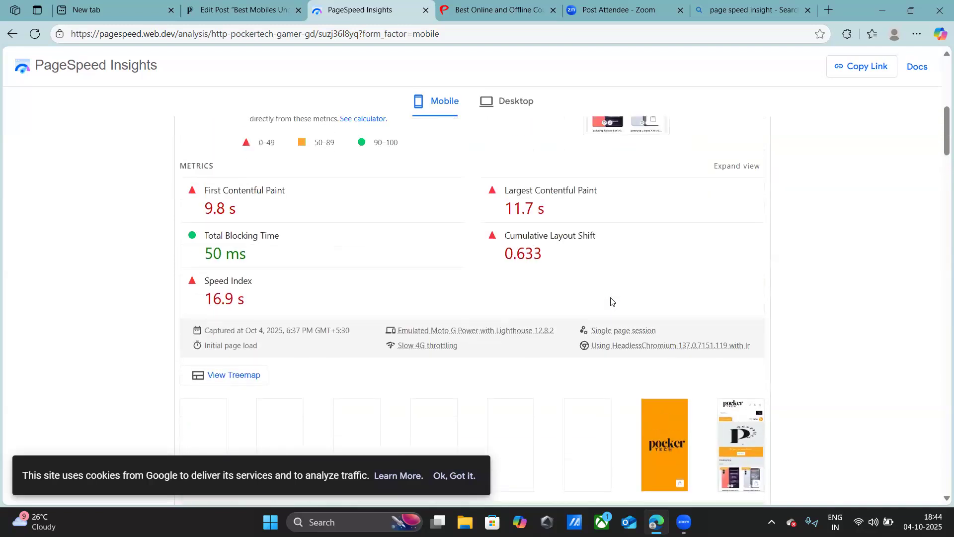
pyautogui.scroll(2, 610, 288)
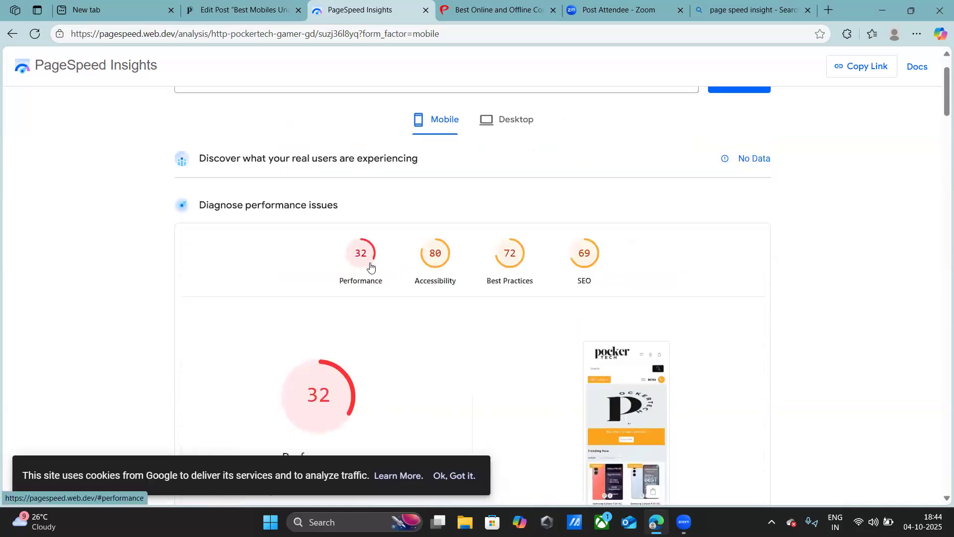
pyautogui.click(514, 125)
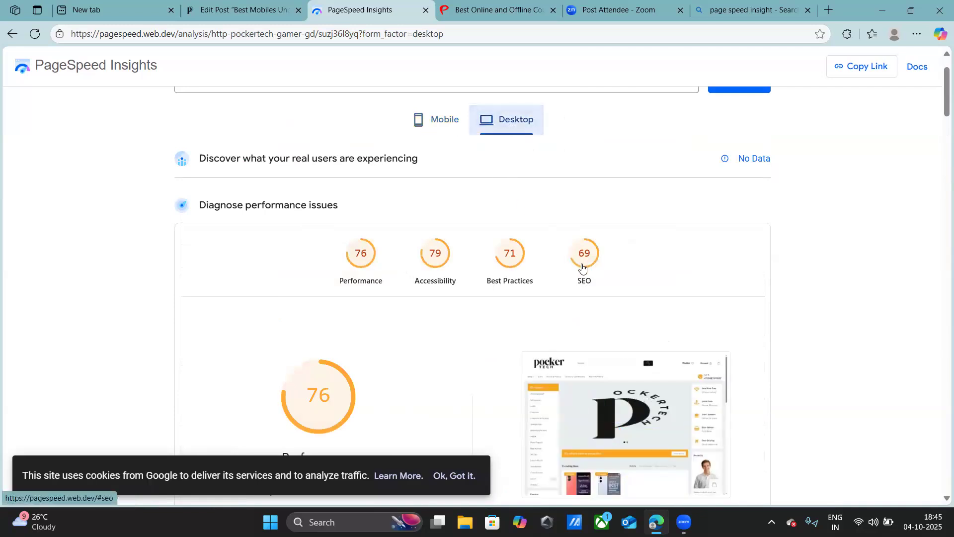
pyautogui.scroll(-3, 582, 267)
pyautogui.scroll(-11, 581, 262)
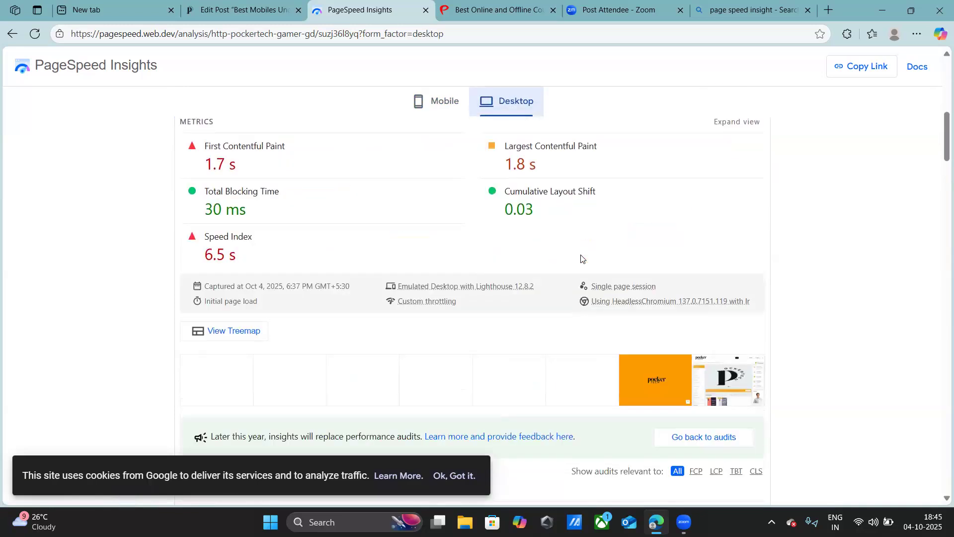
# - Expand the Reduce unused CSS diagnostic in the desktop report to view its details, and collapse it
pyautogui.scroll(-6, 581, 258)
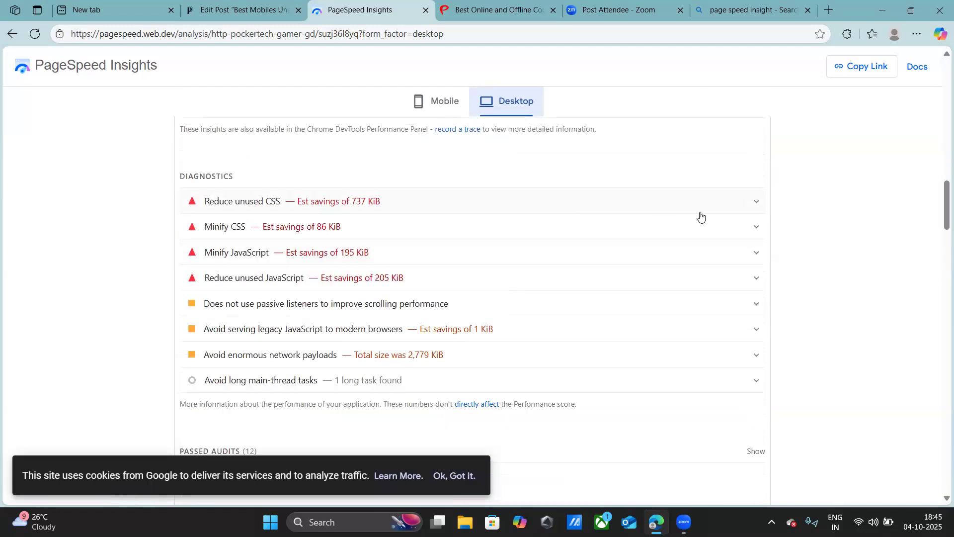
pyautogui.click(744, 207)
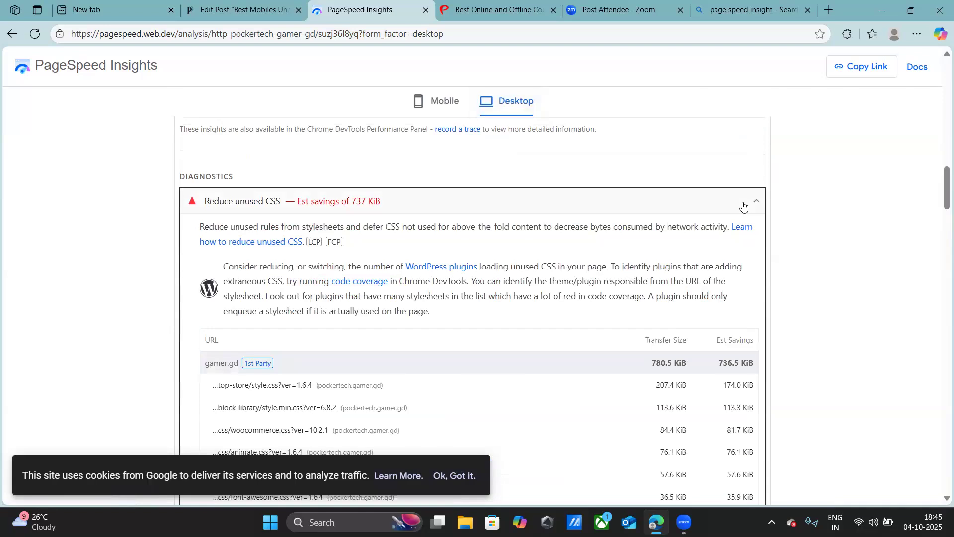
pyautogui.click(744, 206)
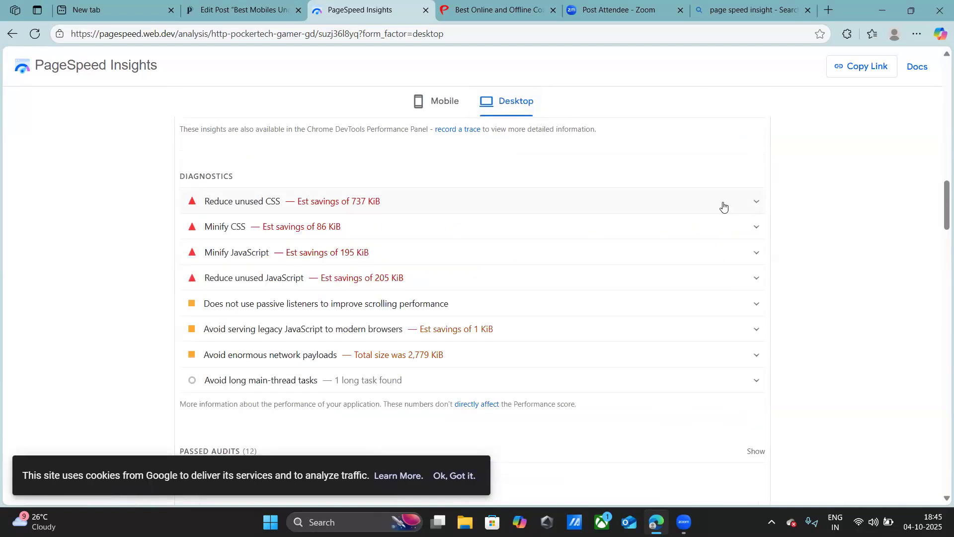
# - Examine the desktop report's scores, performance insights and CSS and JavaScript diagnostics
pyautogui.scroll(1, 718, 206)
pyautogui.scroll(6, 718, 206)
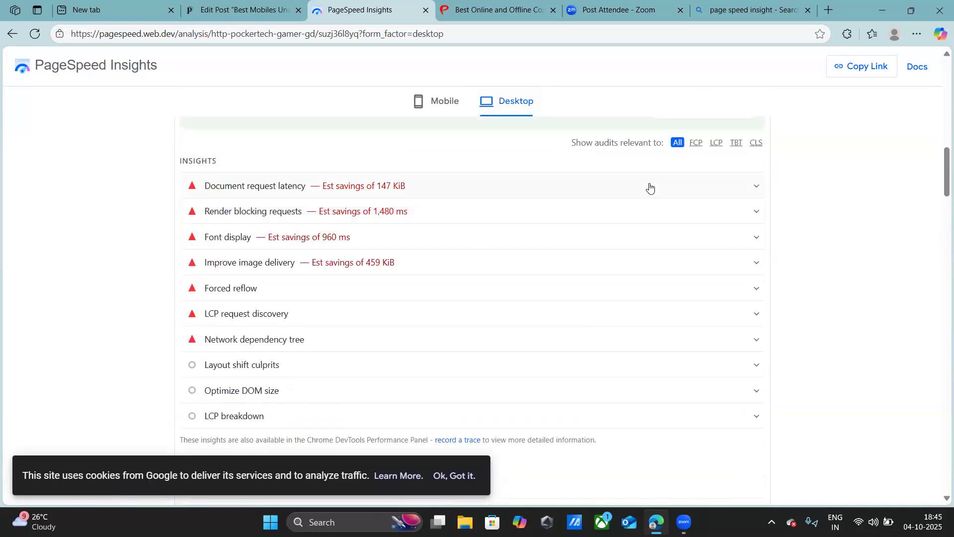
pyautogui.scroll(10, 637, 185)
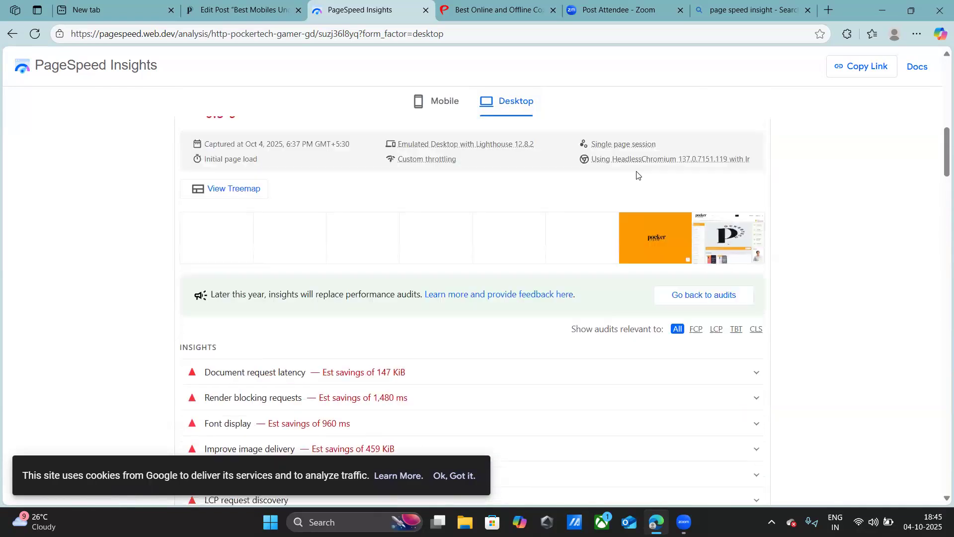
pyautogui.scroll(9, 639, 179)
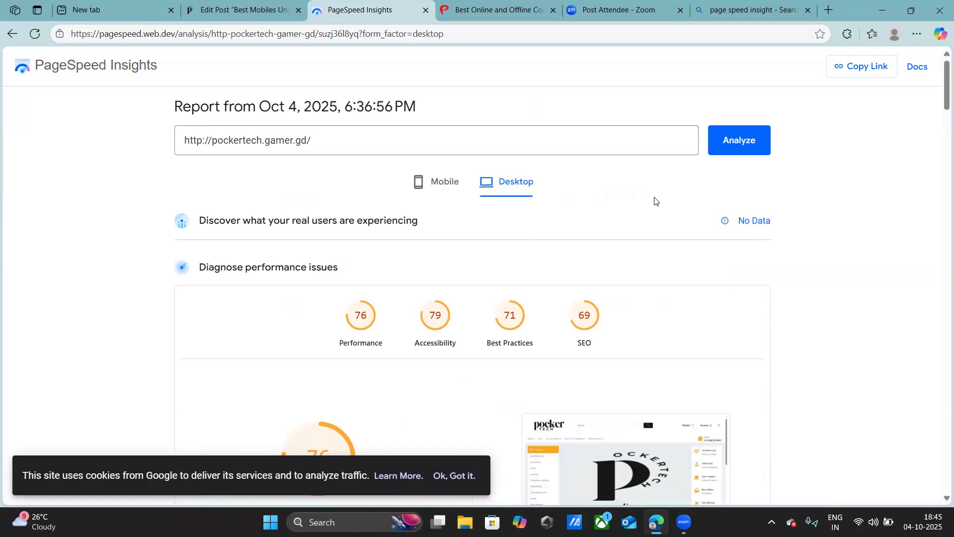
pyautogui.scroll(-1, 654, 201)
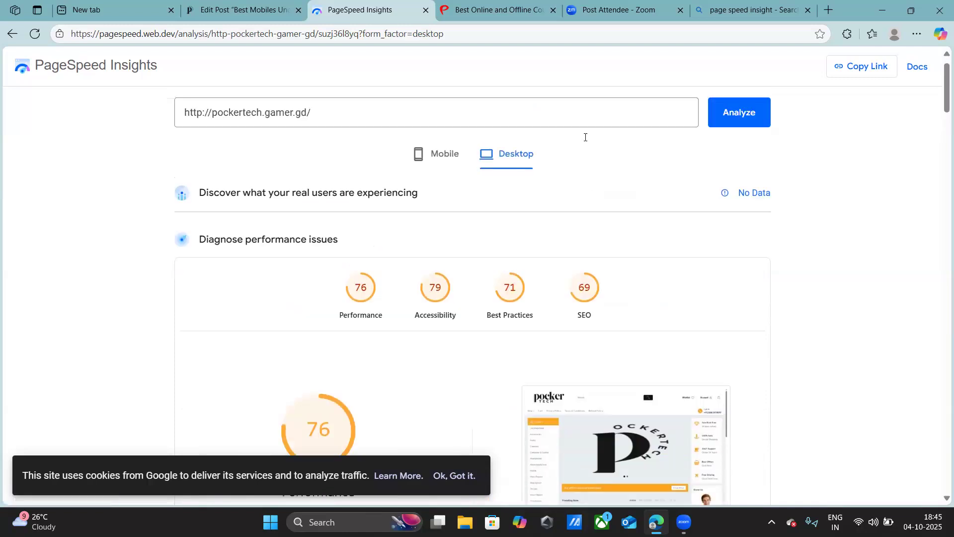
pyautogui.scroll(1, 585, 137)
pyautogui.scroll(-2, 595, 151)
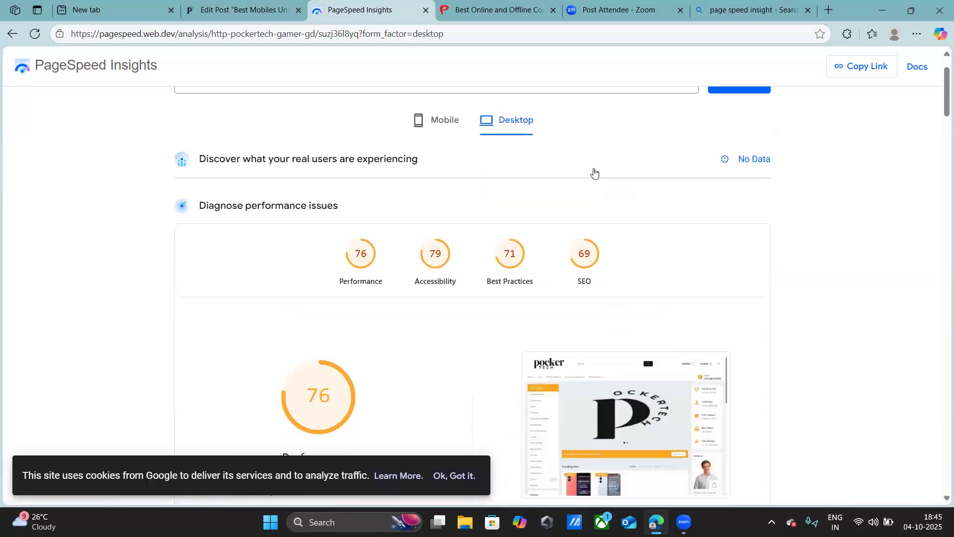
pyautogui.scroll(-10, 595, 173)
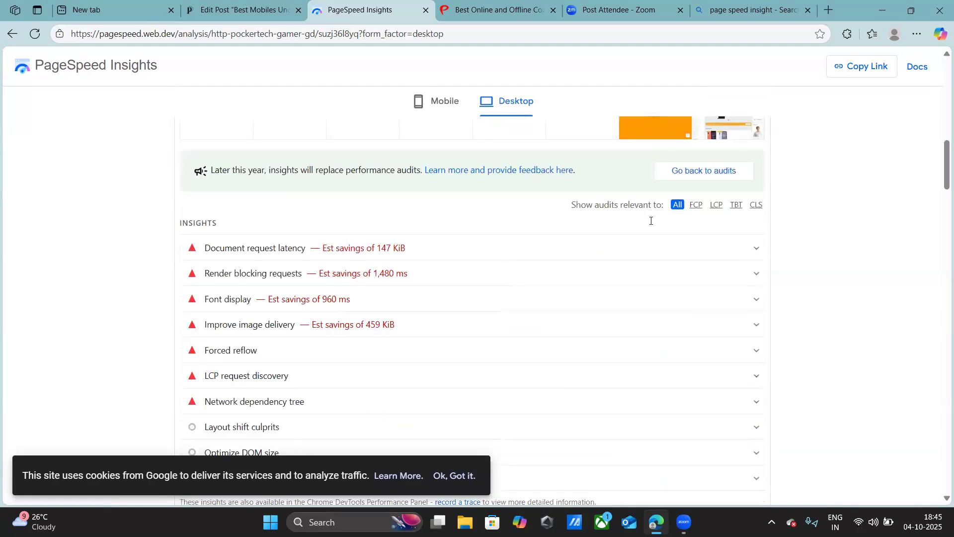
pyautogui.scroll(-8, 651, 221)
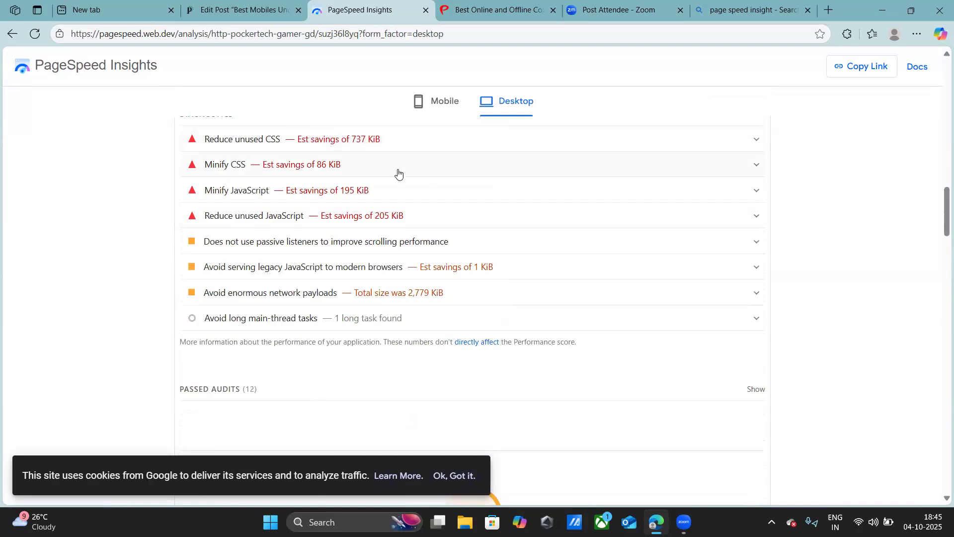
# - Review the desktop report's remaining audits, checking one entry's details and continuing through Best Practices to the SEO section
pyautogui.scroll(-3, 666, 256)
pyautogui.scroll(6, 666, 256)
pyautogui.click(759, 326)
pyautogui.click(758, 327)
pyautogui.scroll(-4, 745, 323)
pyautogui.scroll(-14, 733, 304)
pyautogui.scroll(-10, 725, 303)
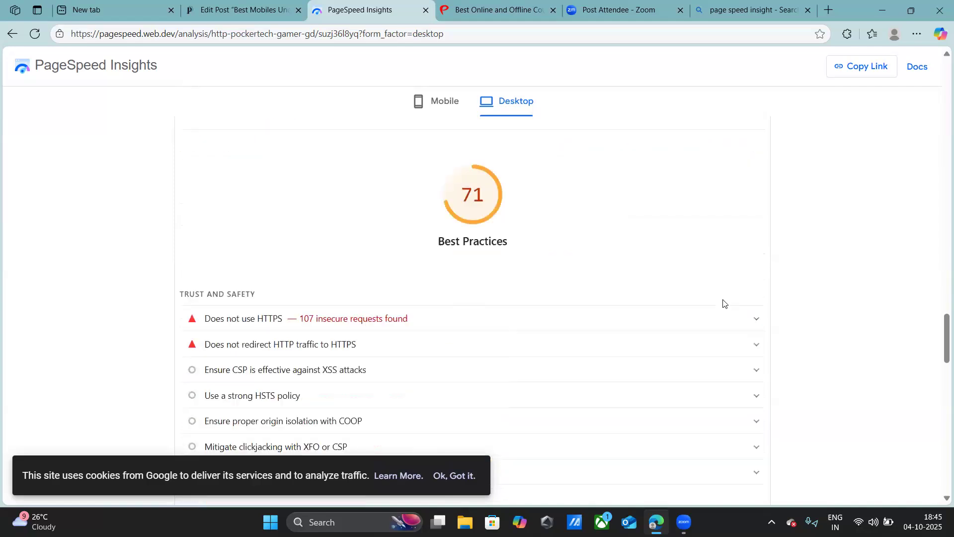
pyautogui.scroll(-8, 723, 304)
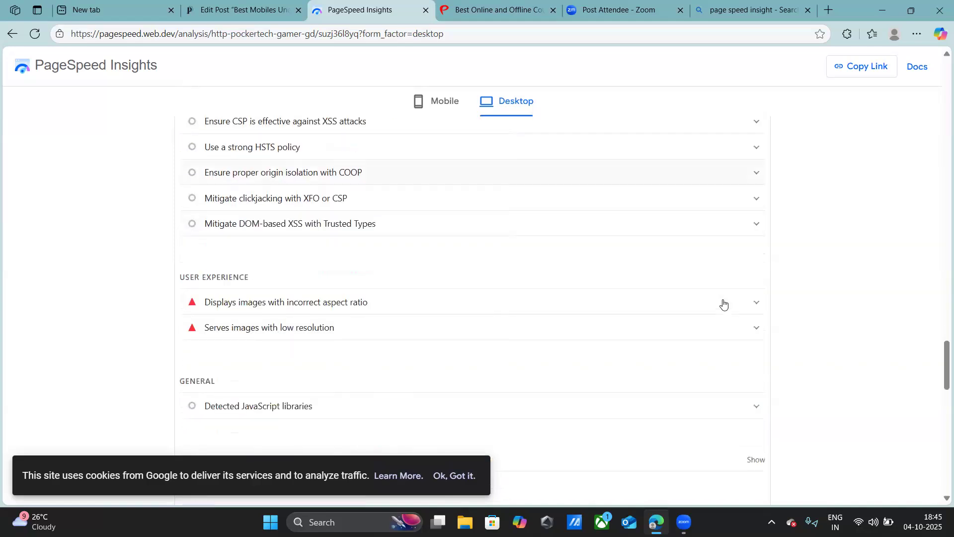
pyautogui.scroll(-3, 724, 304)
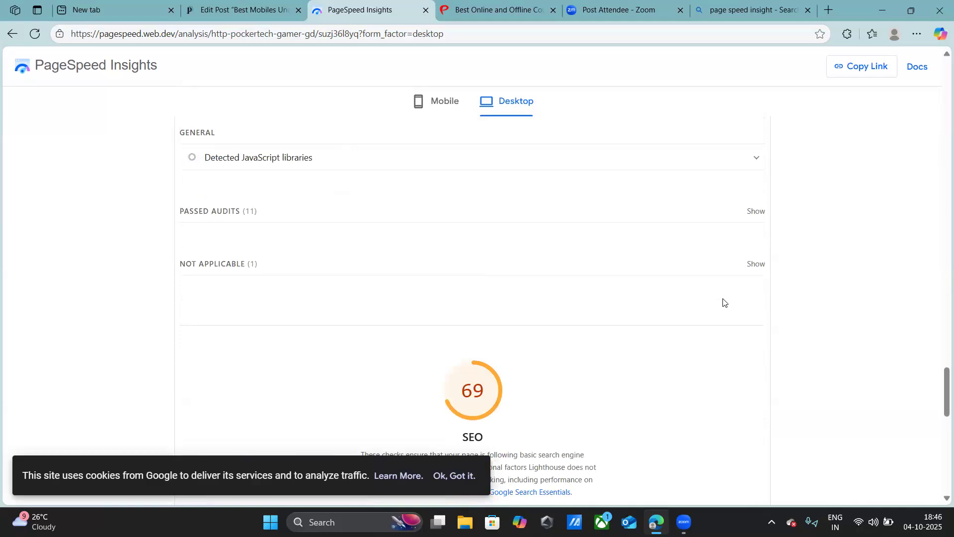
# - Return to the start of the desktop report and enlarge its category scores for review
pyautogui.scroll(3, 724, 303)
pyautogui.middleClick(795, 303)
pyautogui.scroll(15, 788, 137)
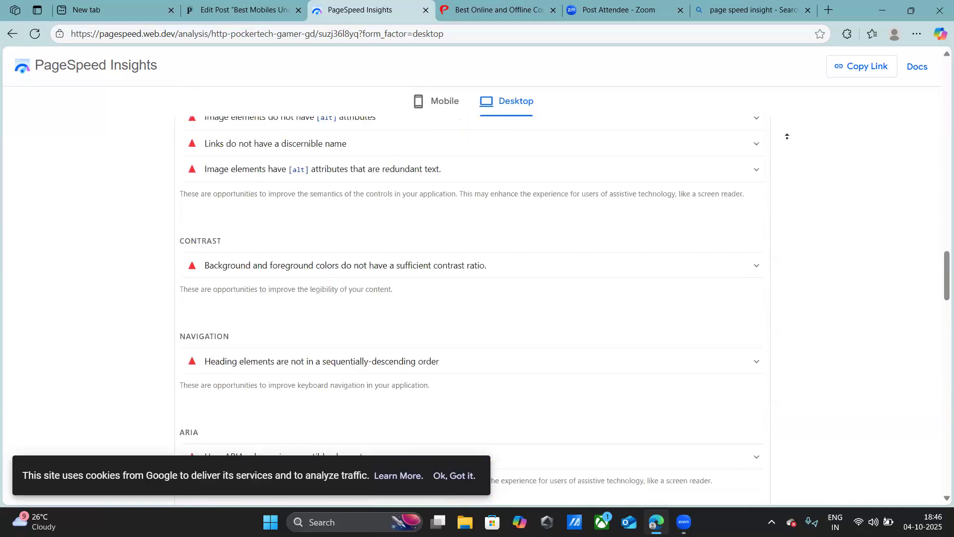
pyautogui.scroll(10, 788, 136)
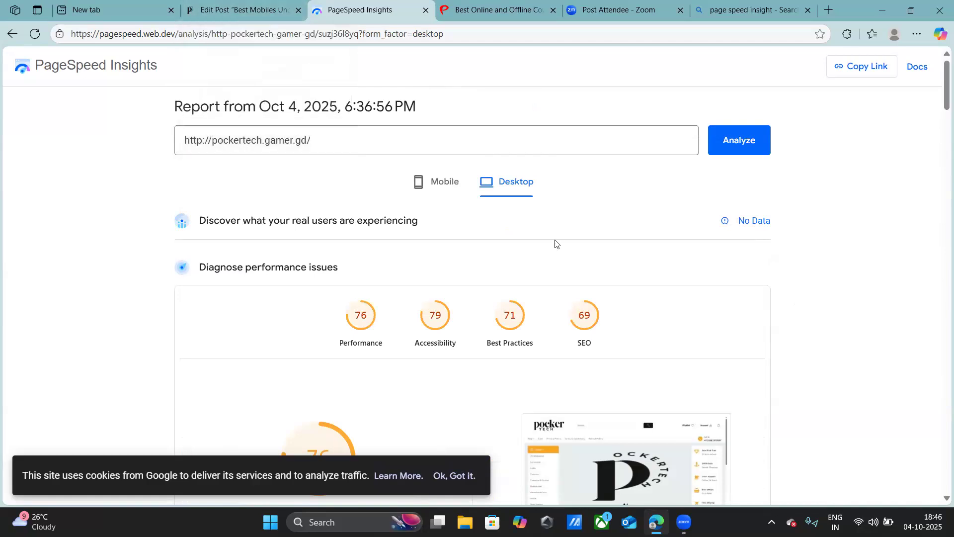
pyautogui.scroll(4, 555, 243)
pyautogui.scroll(-2, 604, 486)
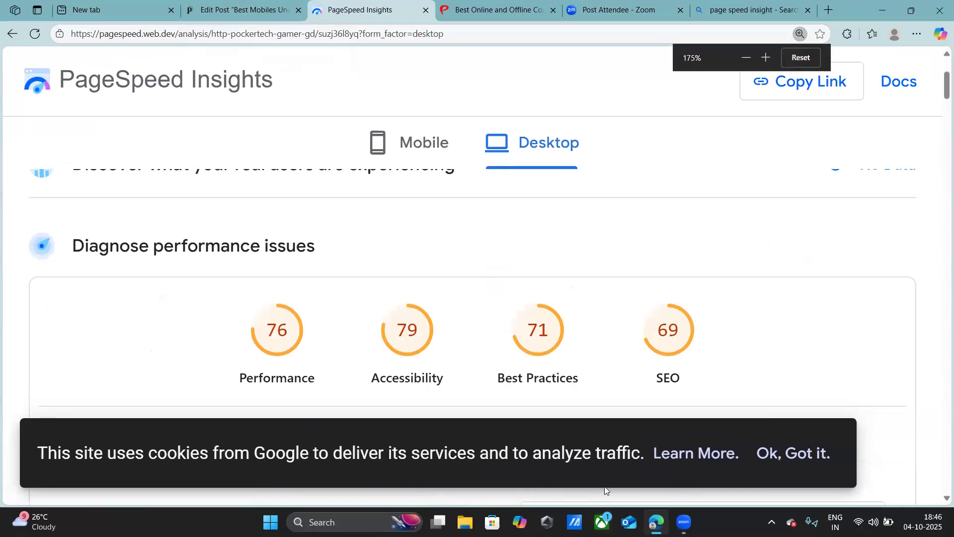
# - Examine the desktop report's performance insights, from document request latency to the network dependency tree
pyautogui.scroll(-2, 604, 486)
pyautogui.scroll(-5, 612, 390)
pyautogui.scroll(-10, 609, 386)
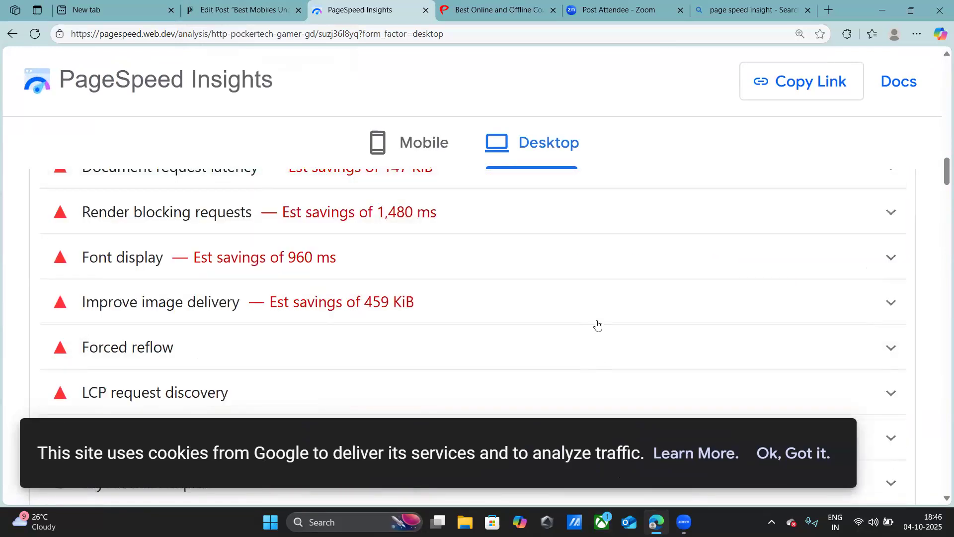
pyautogui.scroll(2, 597, 325)
pyautogui.scroll(-1, 597, 325)
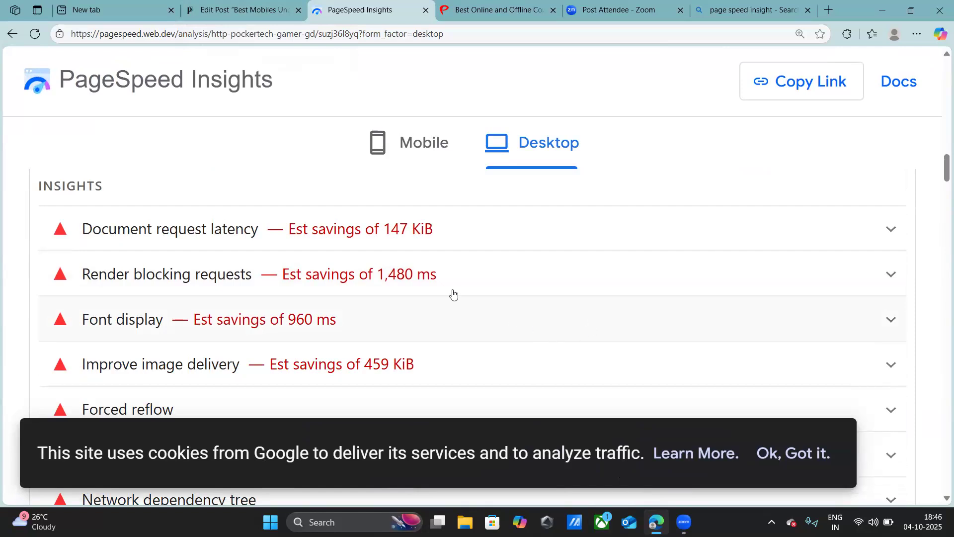
pyautogui.scroll(2, 671, 251)
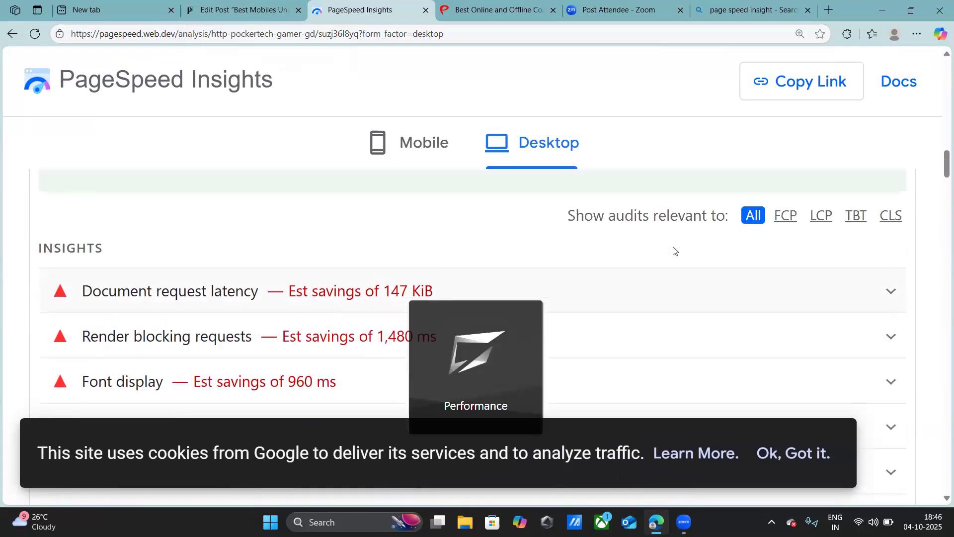
pyautogui.scroll(-4, 666, 254)
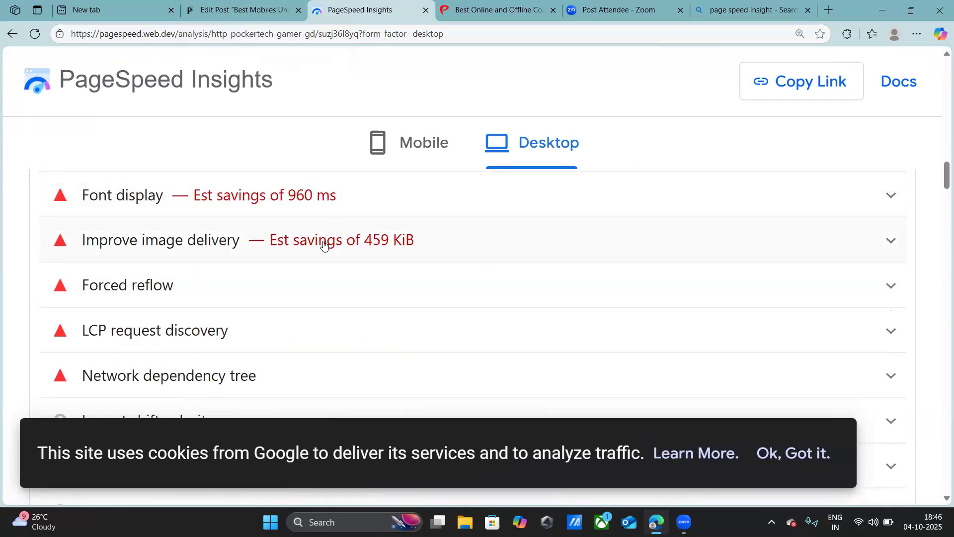
# - Expand the Improve image delivery insight and review the listed images and their optimization suggestions
pyautogui.click(467, 255)
pyautogui.scroll(-4, 512, 264)
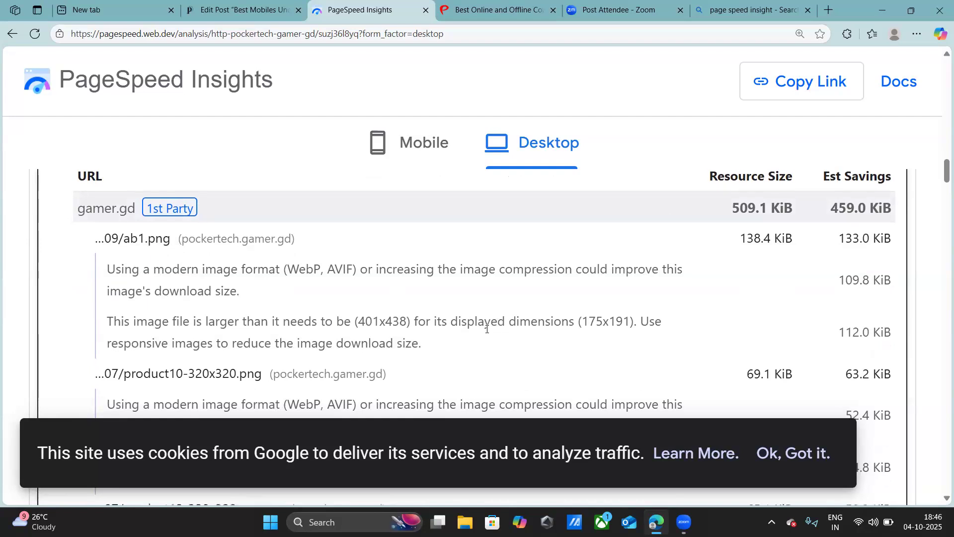
pyautogui.scroll(-1, 477, 330)
pyautogui.scroll(1, 466, 277)
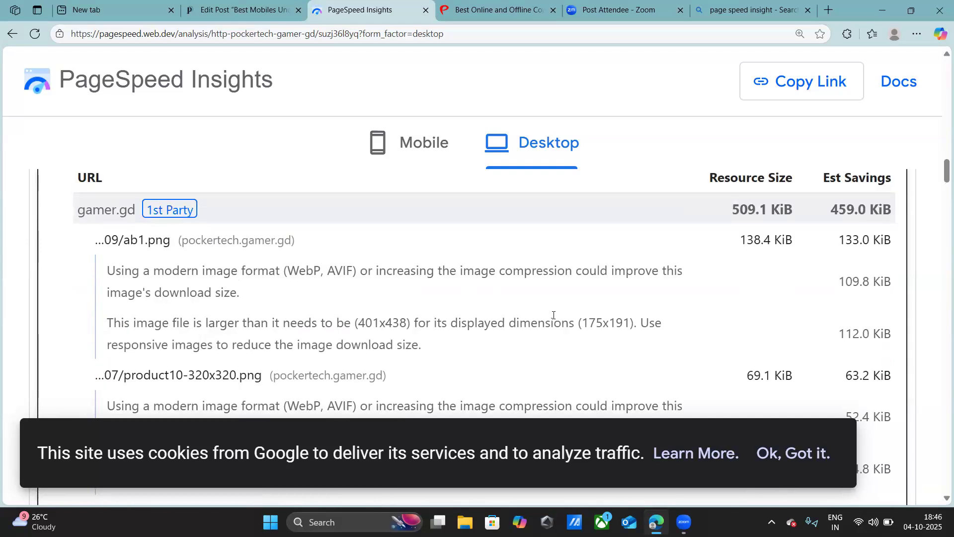
pyautogui.scroll(5, 553, 315)
# - Switch to the Best Mobiles Under ₹10,000 post editor and go back to the WordPress posts list
pyautogui.hotkey('ctrl', 'shift', 'Tab')
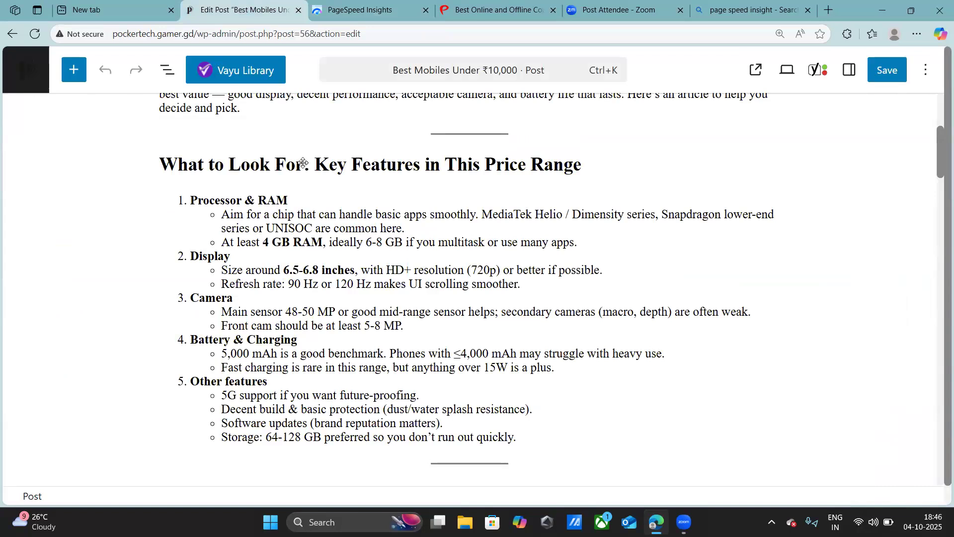
pyautogui.scroll(5, 304, 164)
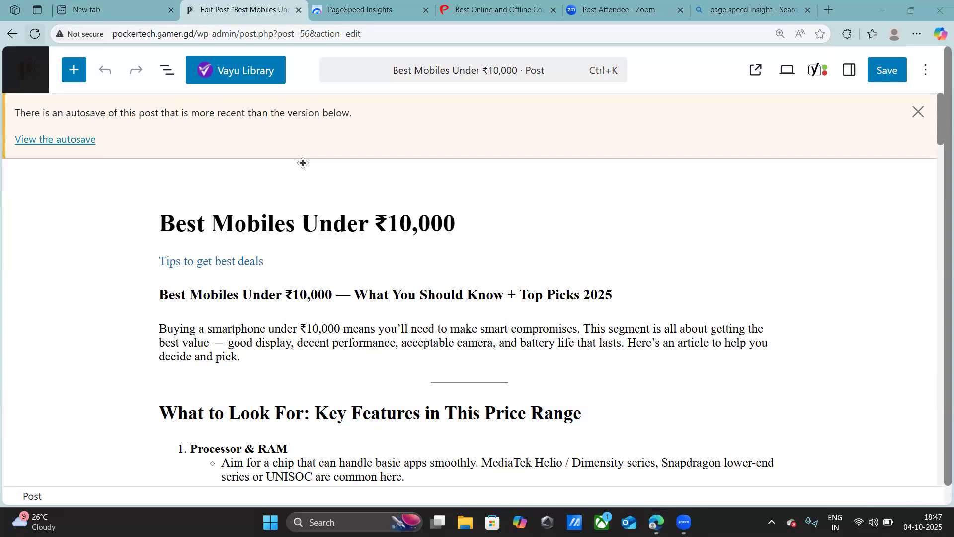
pyautogui.hotkey('alt', 'Left')
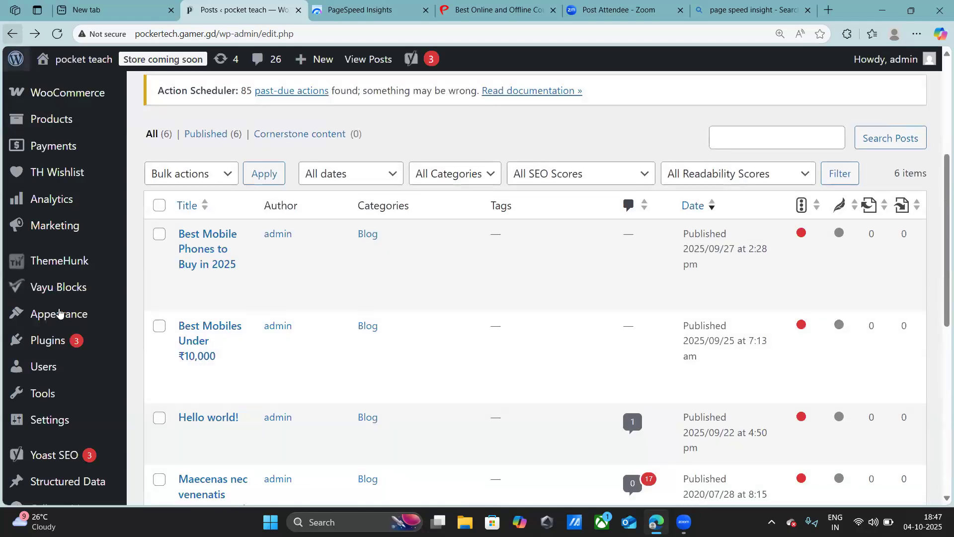
# - Open the WordPress site's Permalink Settings page
pyautogui.scroll(-8, 70, 351)
pyautogui.moveTo(76, 454)
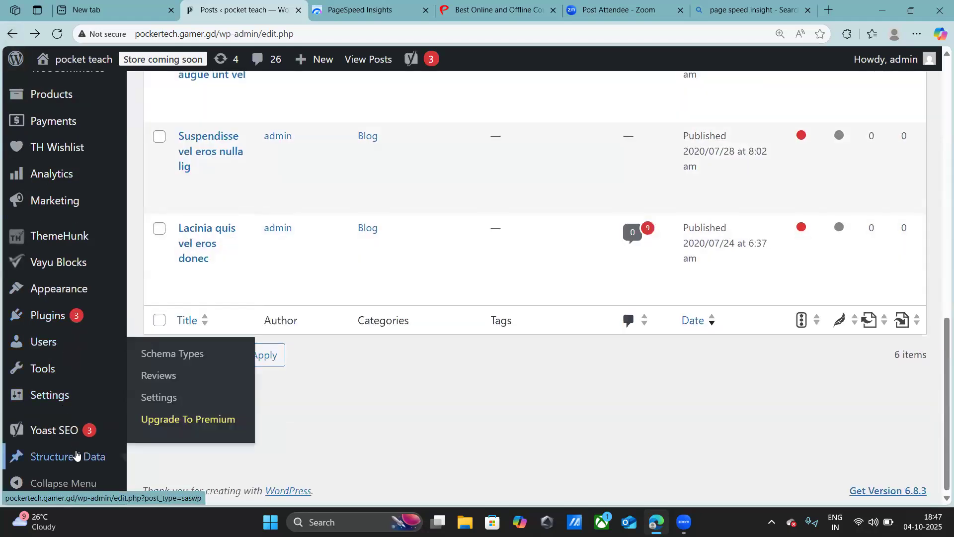
pyautogui.scroll(2, 76, 448)
pyautogui.scroll(-2, 75, 448)
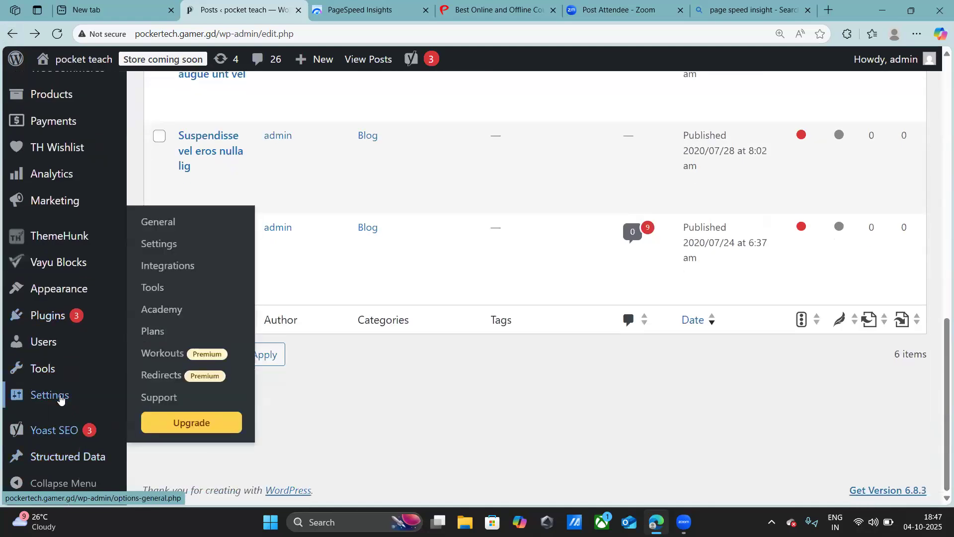
pyautogui.moveTo(60, 399)
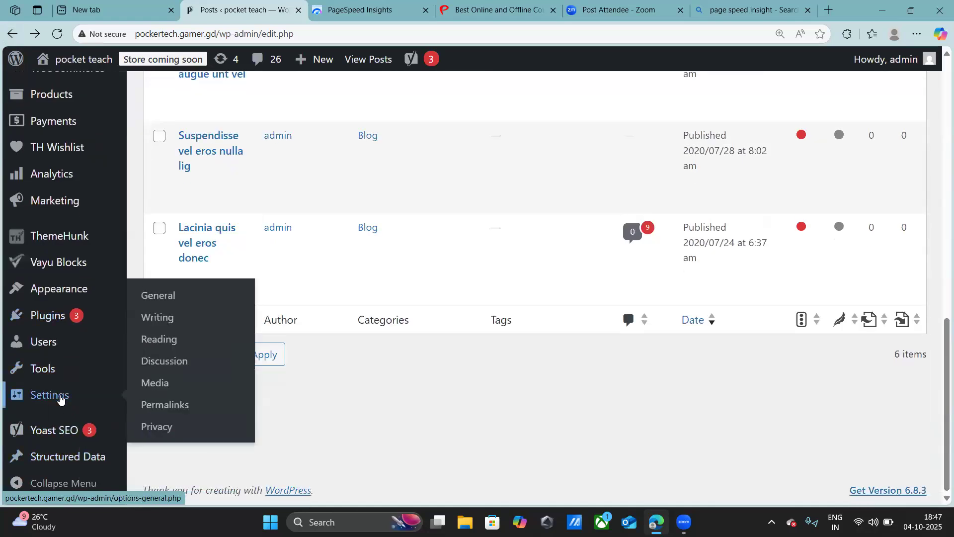
pyautogui.click(60, 398)
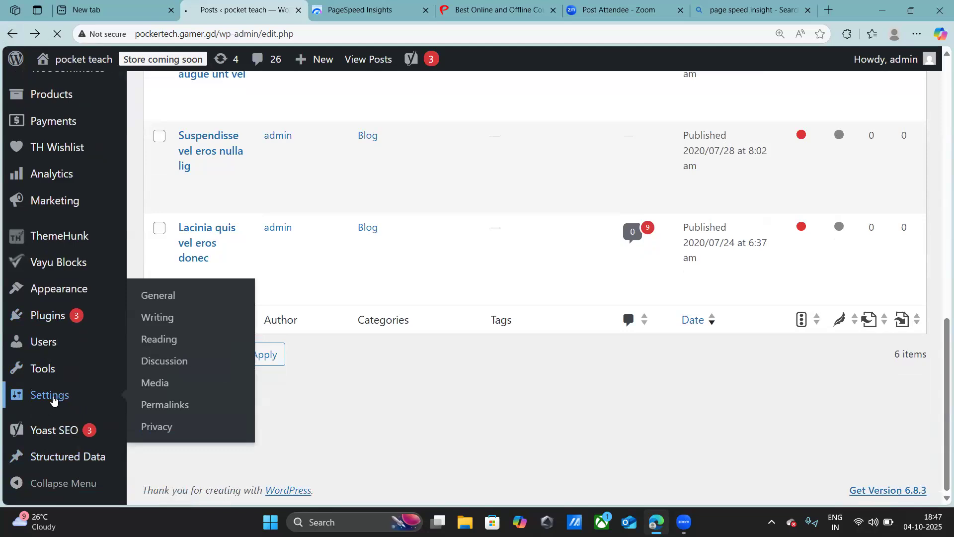
pyautogui.click(157, 403)
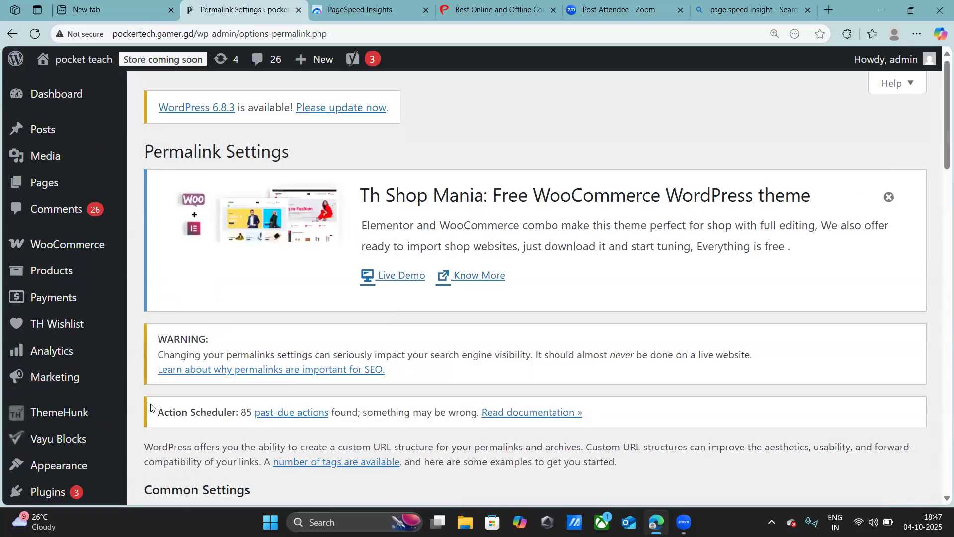
# - Review the available permalink structures and select the Custom Structure option without saving
pyautogui.scroll(-7, 246, 380)
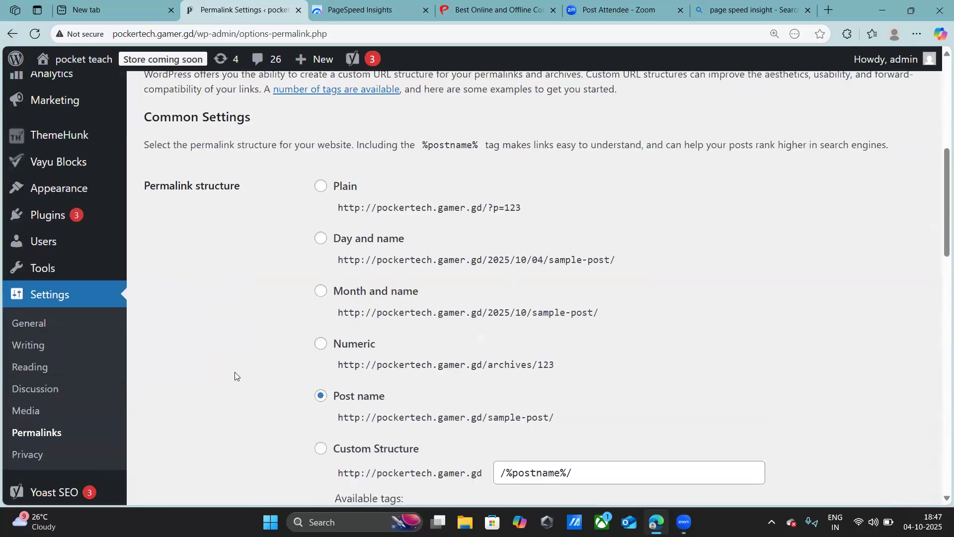
pyautogui.scroll(-6, 321, 342)
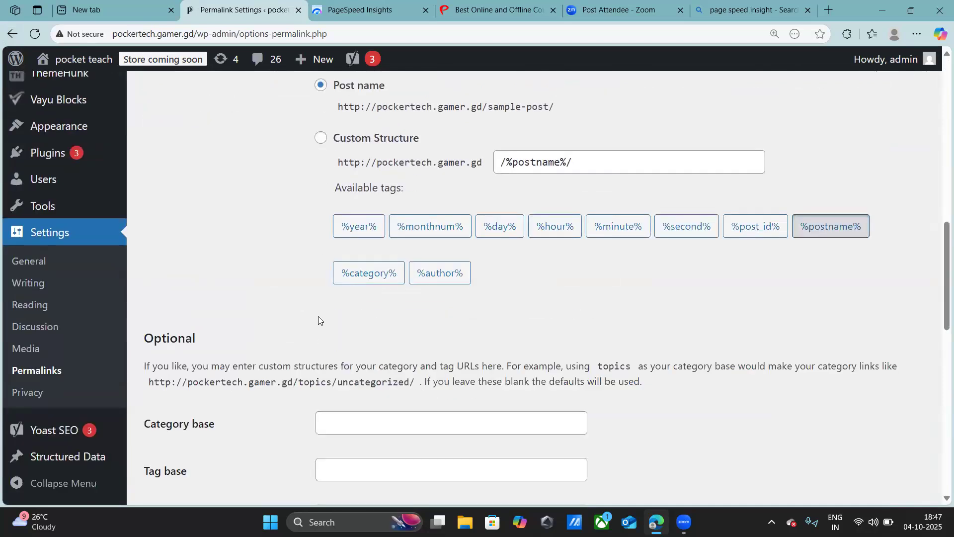
pyautogui.scroll(-1, 318, 316)
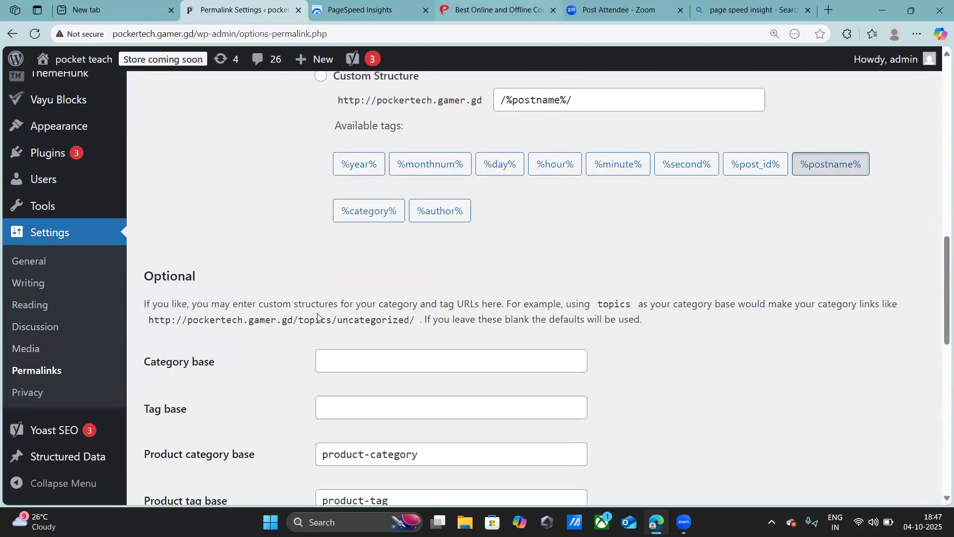
pyautogui.scroll(2, 318, 316)
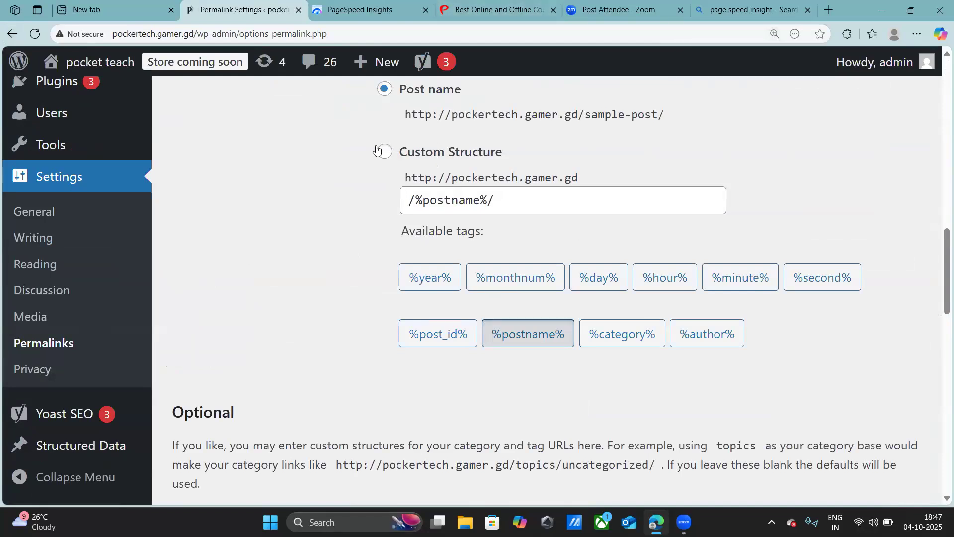
pyautogui.click(384, 152)
pyautogui.scroll(1, 440, 201)
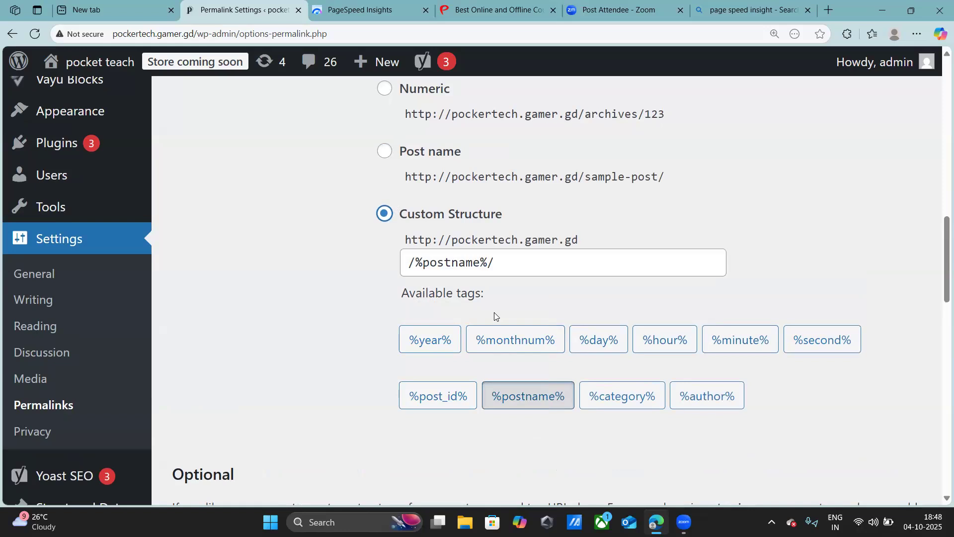
pyautogui.scroll(5, 485, 307)
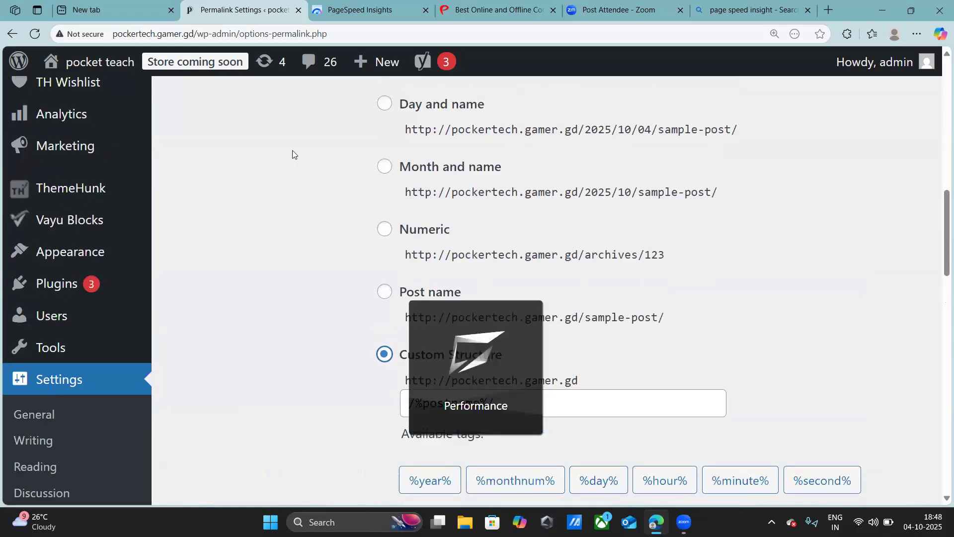
# - Open the site's public home page and reduce the page magnification to show its desktop layout
pyautogui.moveTo(114, 68)
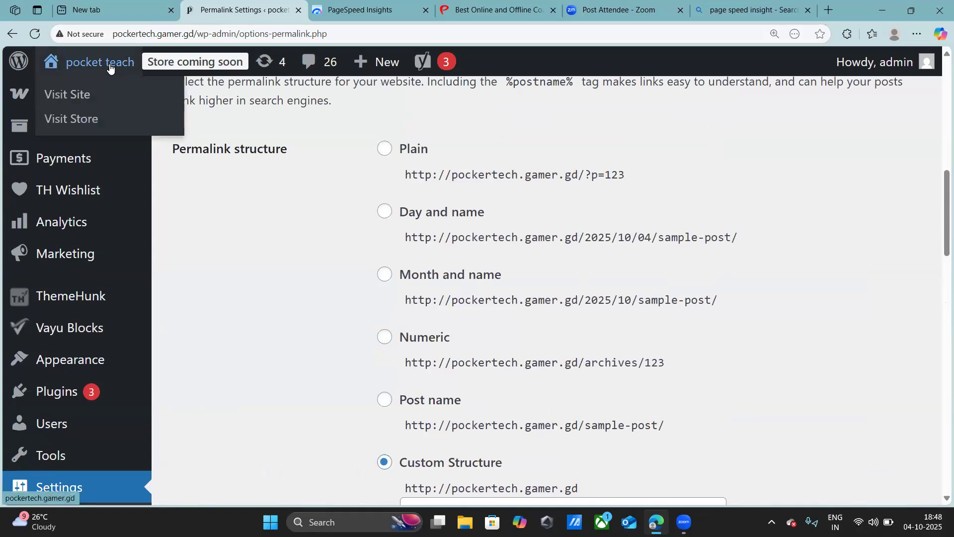
pyautogui.click(110, 68)
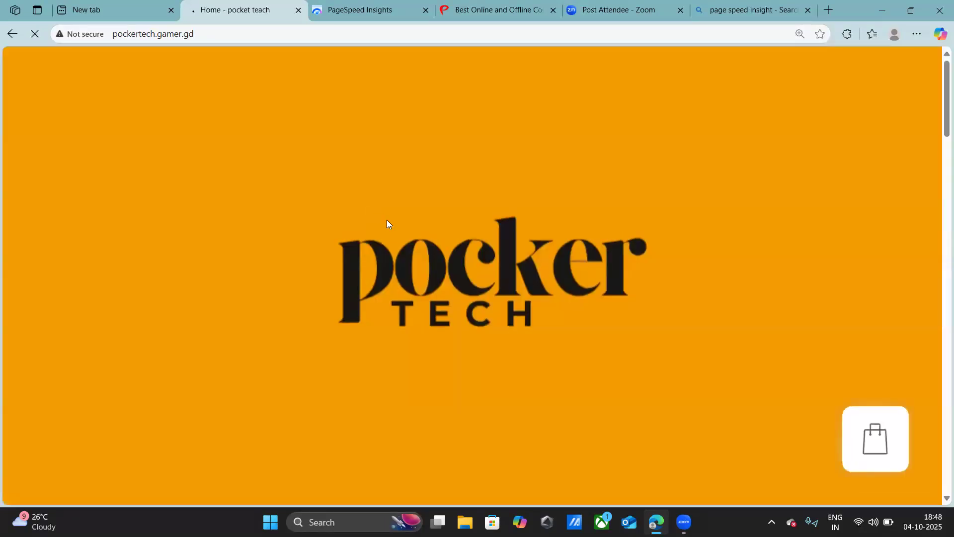
pyautogui.scroll(-2, 389, 229)
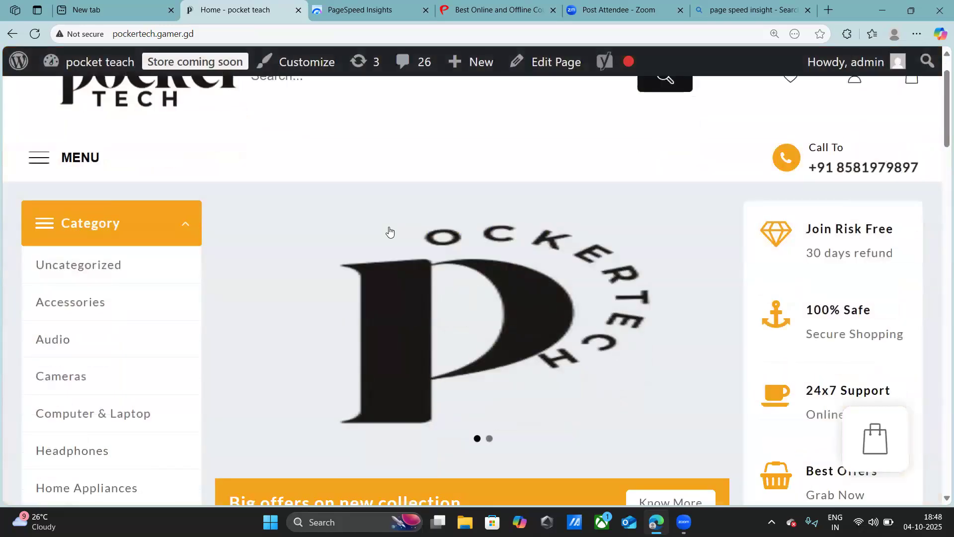
pyautogui.hotkey('ctrl', '-')
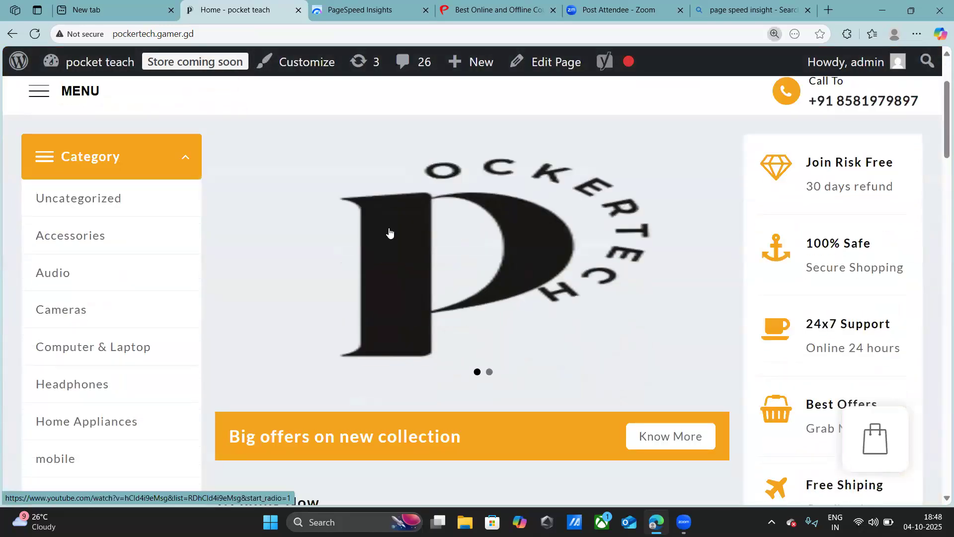
pyautogui.hotkey('ctrl', '+')
pyautogui.hotkey('ctrl', '+')
pyautogui.hotkey('ctrl', '+')
pyautogui.hotkey('ctrl', '-')
pyautogui.hotkey('ctrl', '-')
pyautogui.hotkey('ctrl', '-')
pyautogui.hotkey('ctrl', '-')
pyautogui.hotkey('ctrl', '-')
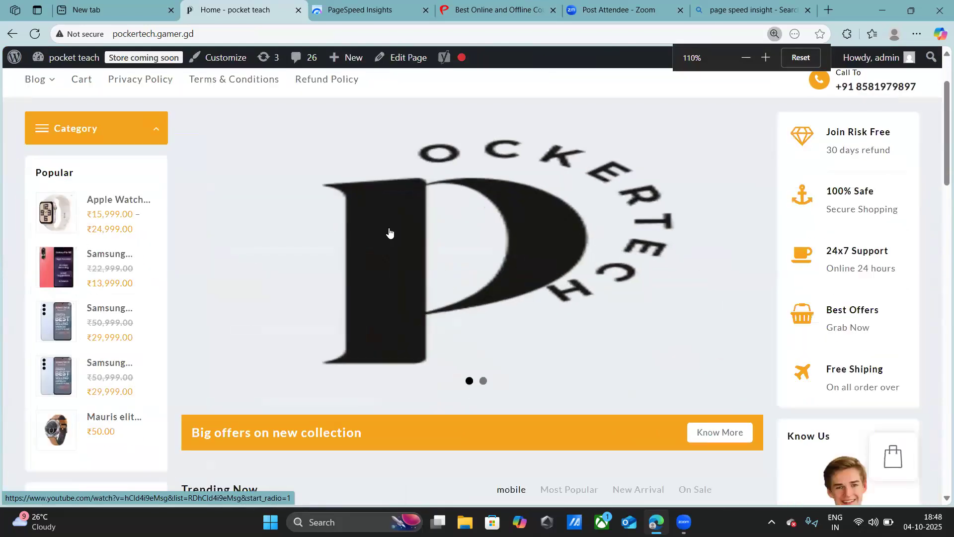
# - Examine the home page's banner, sidebar and Trending Now mobile products
pyautogui.scroll(-3, 464, 332)
pyautogui.scroll(3, 468, 260)
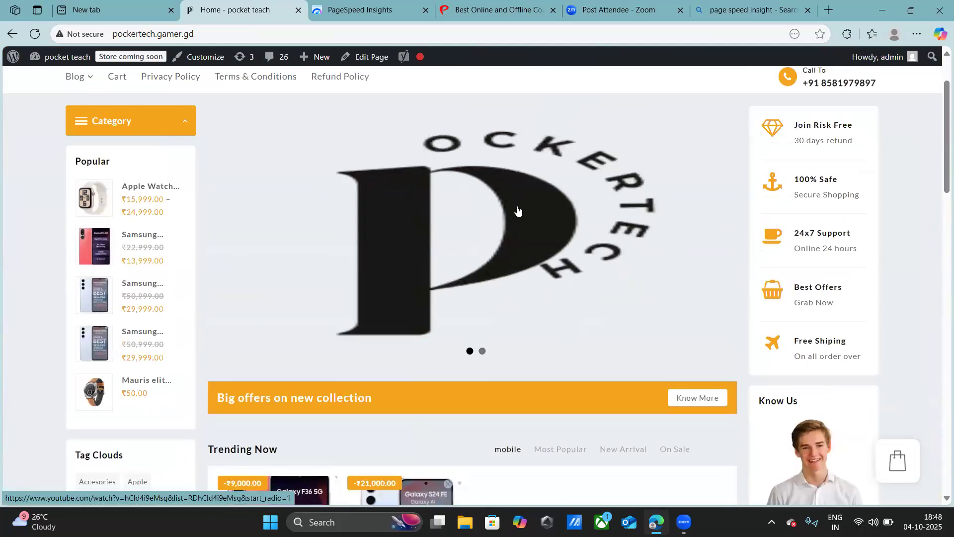
pyautogui.scroll(-7, 518, 212)
pyautogui.scroll(3, 442, 223)
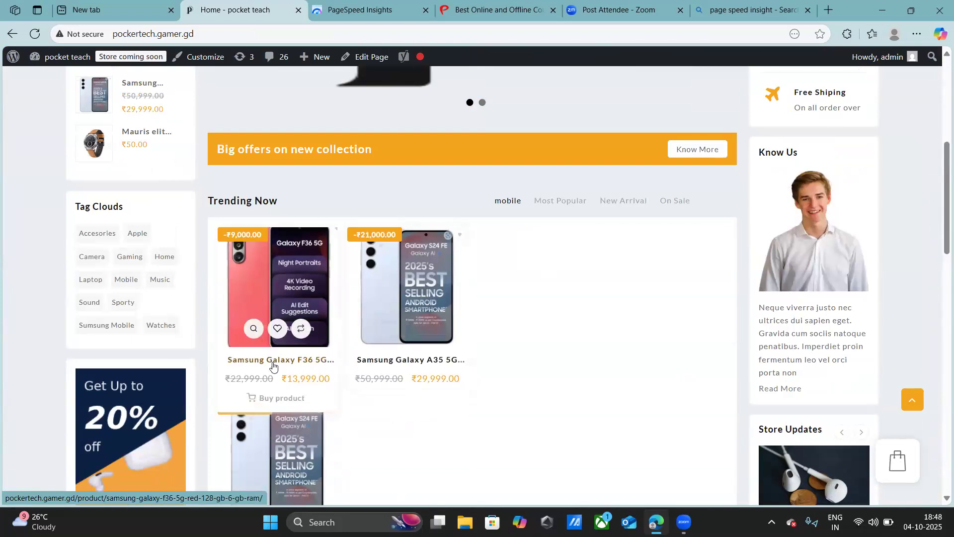
pyautogui.scroll(1, 300, 311)
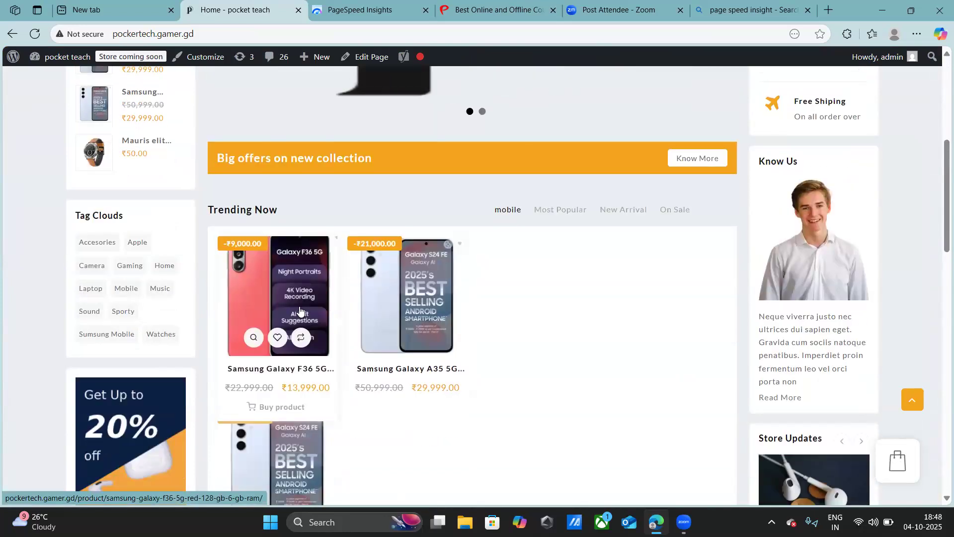
pyautogui.scroll(-4, 299, 310)
pyautogui.scroll(1, 288, 249)
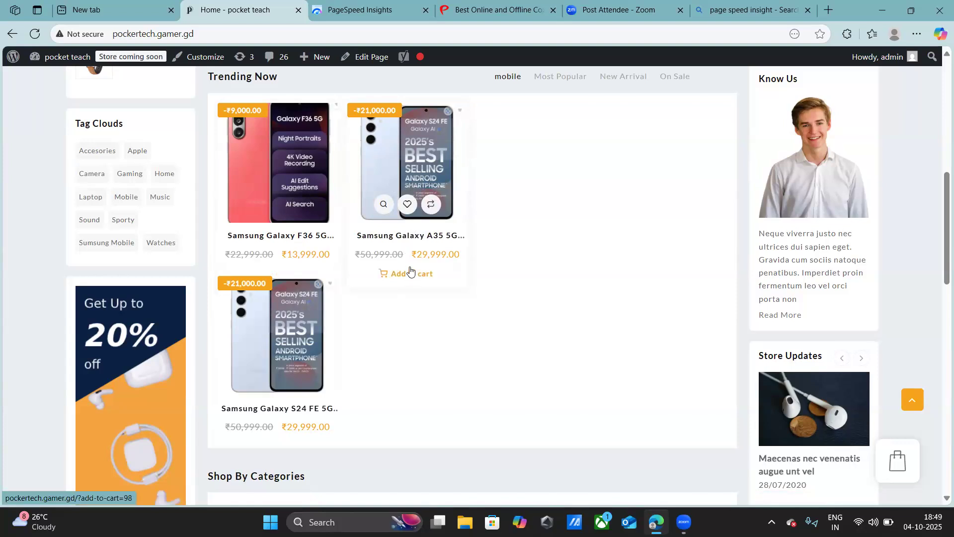
# - Open the Samsung Galaxy A35 5G product page from the Trending Now section
pyautogui.scroll(1, 409, 276)
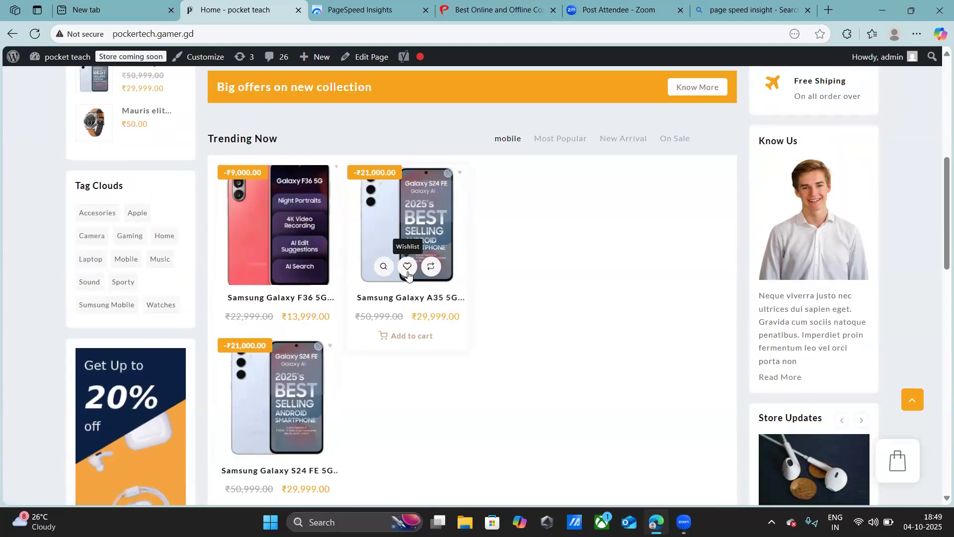
pyautogui.scroll(1, 407, 271)
pyautogui.scroll(2, 412, 263)
pyautogui.scroll(-2, 415, 257)
pyautogui.scroll(-2, 415, 270)
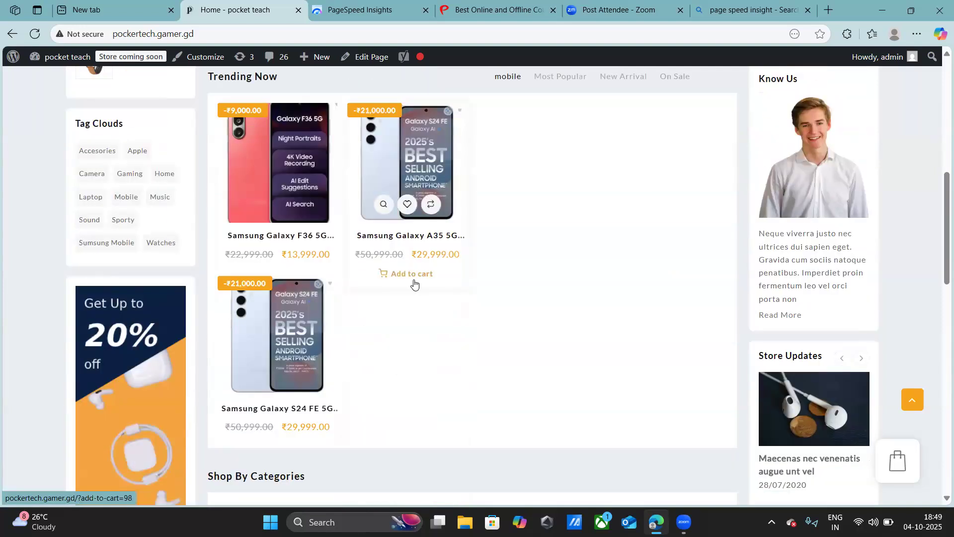
pyautogui.click(405, 163)
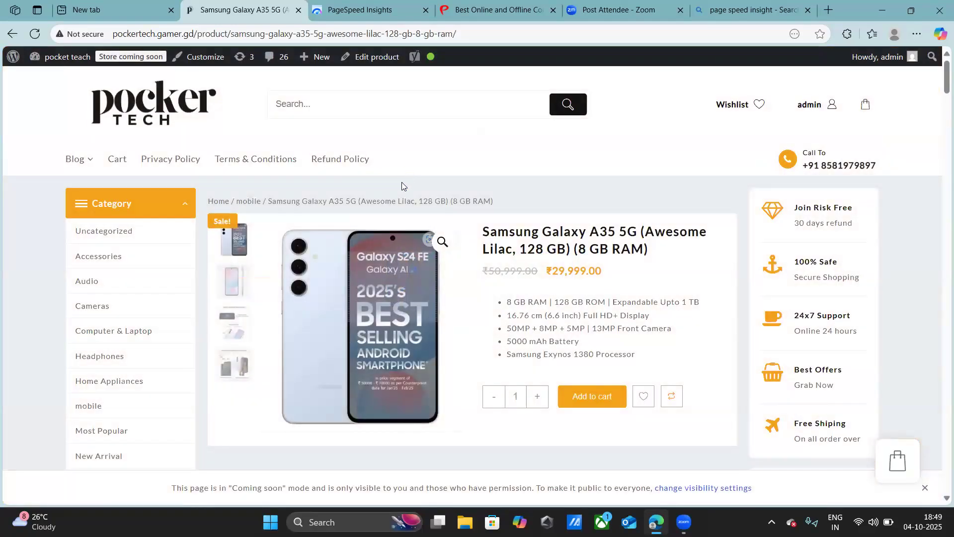
# - Set the Samsung Galaxy A35 5G quantity to 2 and add the phone to the wishlist
pyautogui.scroll(-2, 402, 186)
pyautogui.click(538, 281)
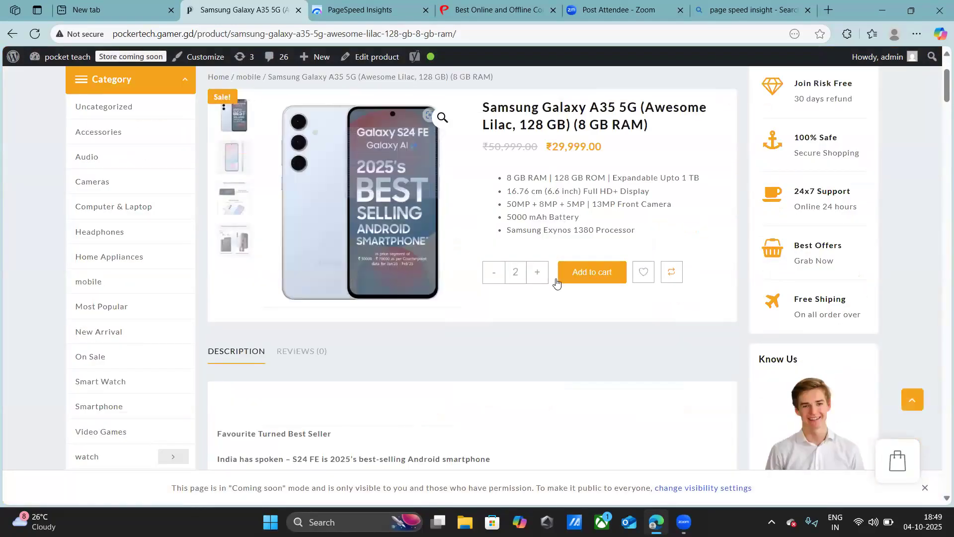
pyautogui.scroll(2, 557, 283)
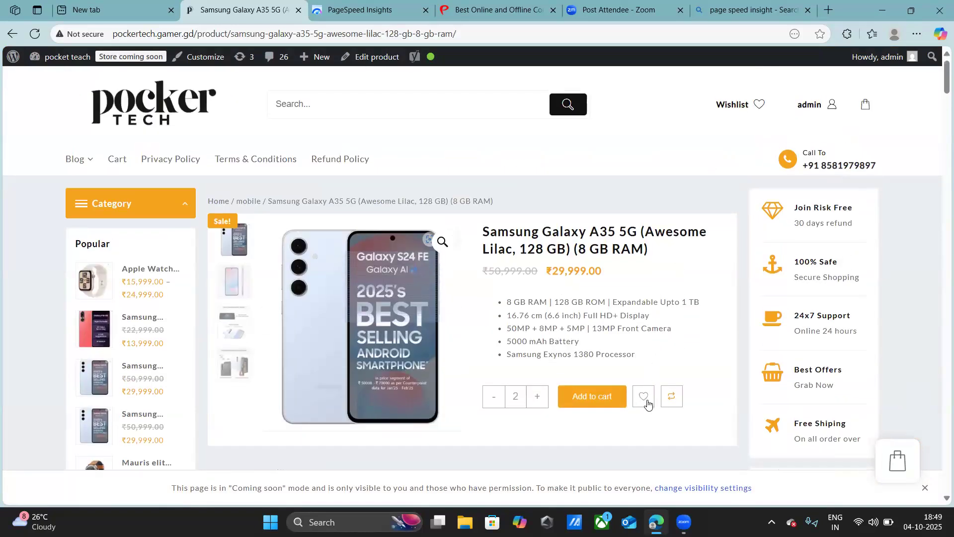
pyautogui.click(643, 395)
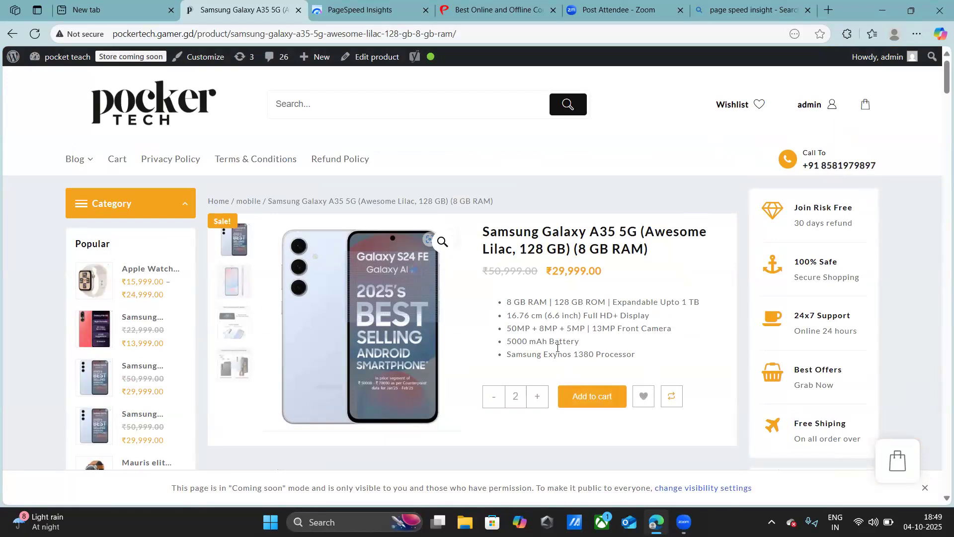
# - Add the two Samsung Galaxy A35 5G phones to the cart and open the cart page
pyautogui.scroll(-1, 557, 348)
pyautogui.scroll(1, 557, 347)
pyautogui.click(585, 397)
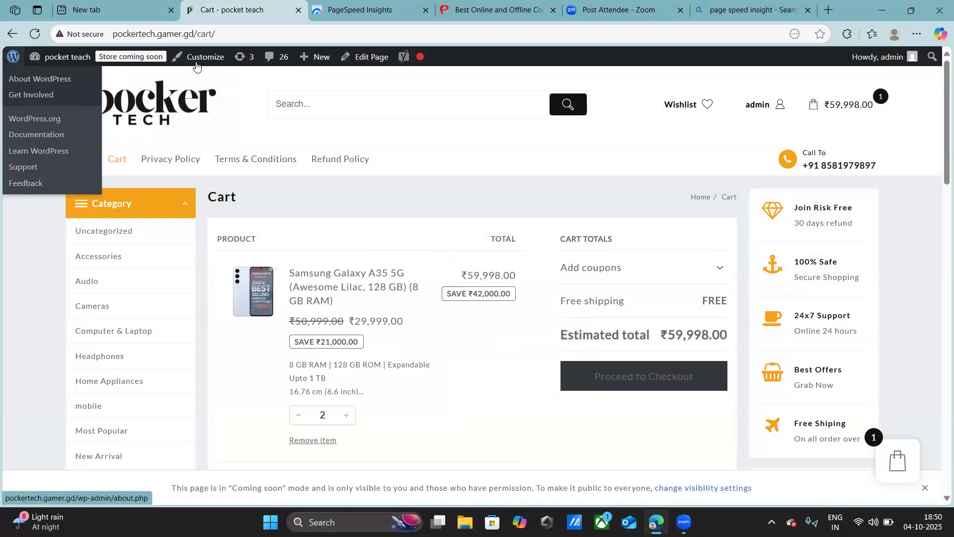
# - Return to the WordPress admin area and open the Samsung Galaxy A35 5G product for editing from the product list
pyautogui.click(197, 64)
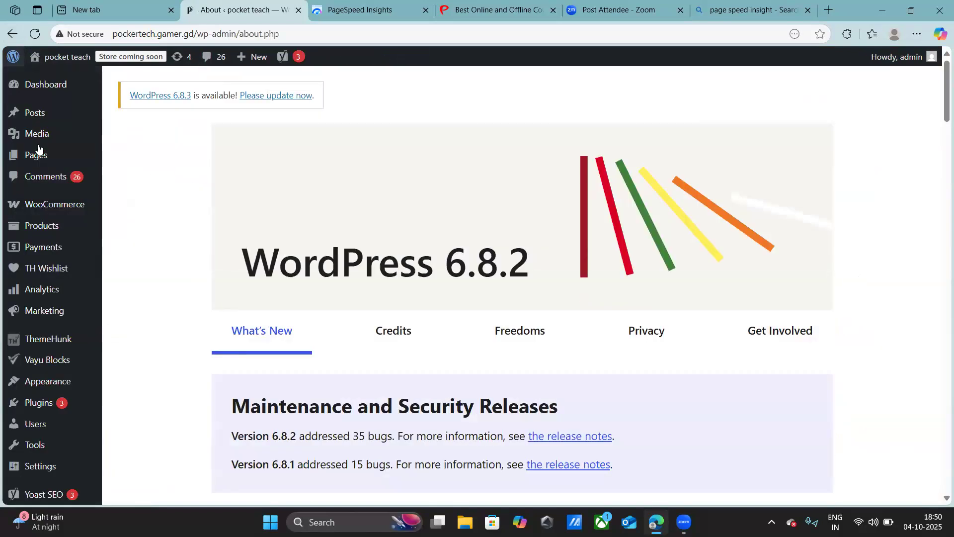
pyautogui.moveTo(54, 230)
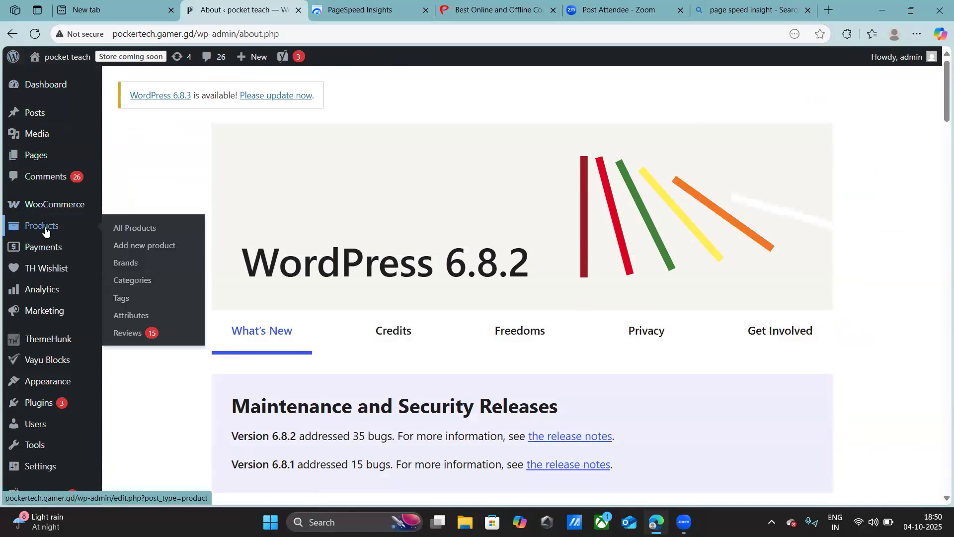
pyautogui.click(45, 231)
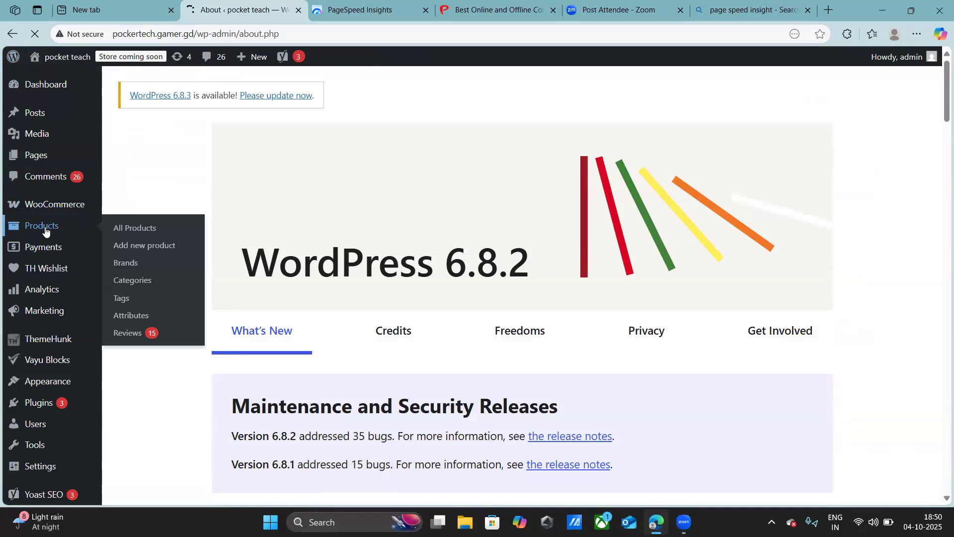
pyautogui.scroll(-5, 198, 284)
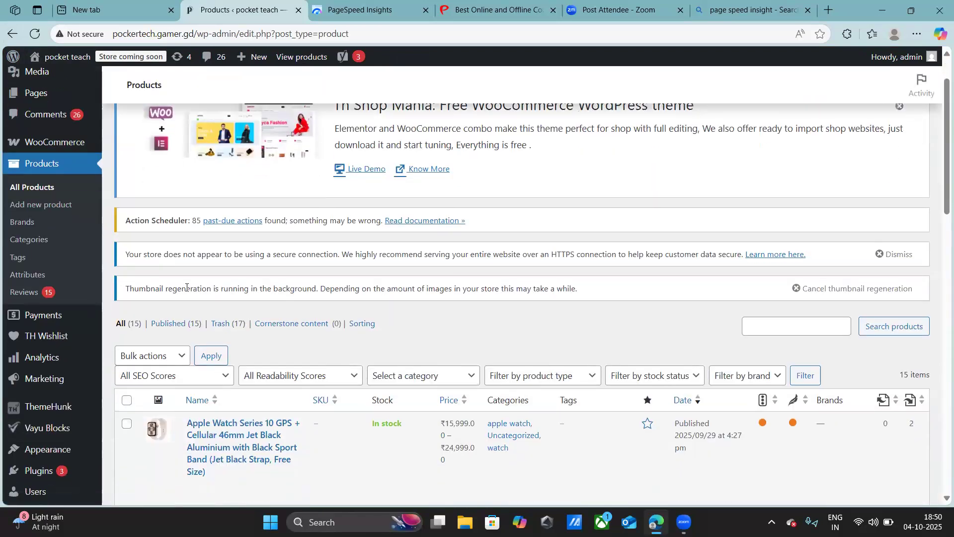
pyautogui.scroll(-1, 243, 318)
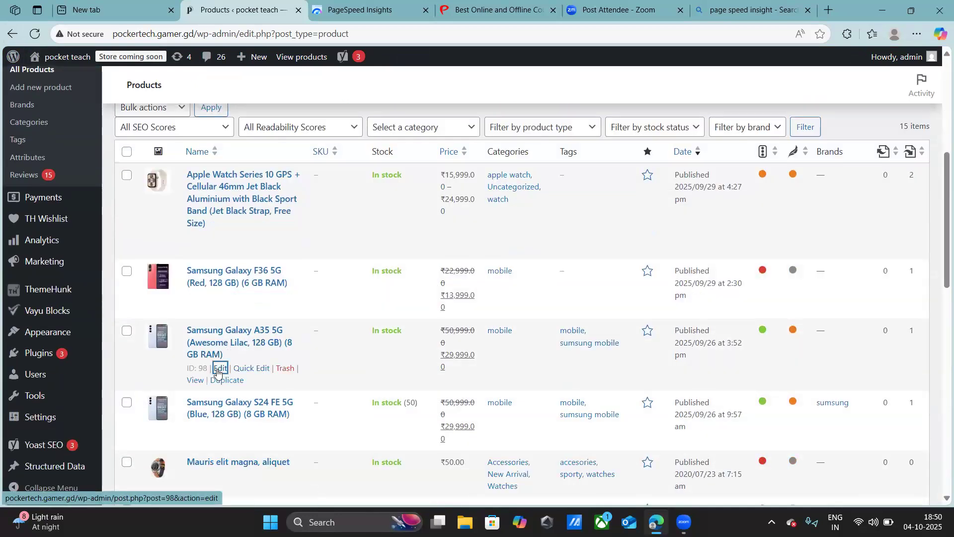
pyautogui.click(217, 369)
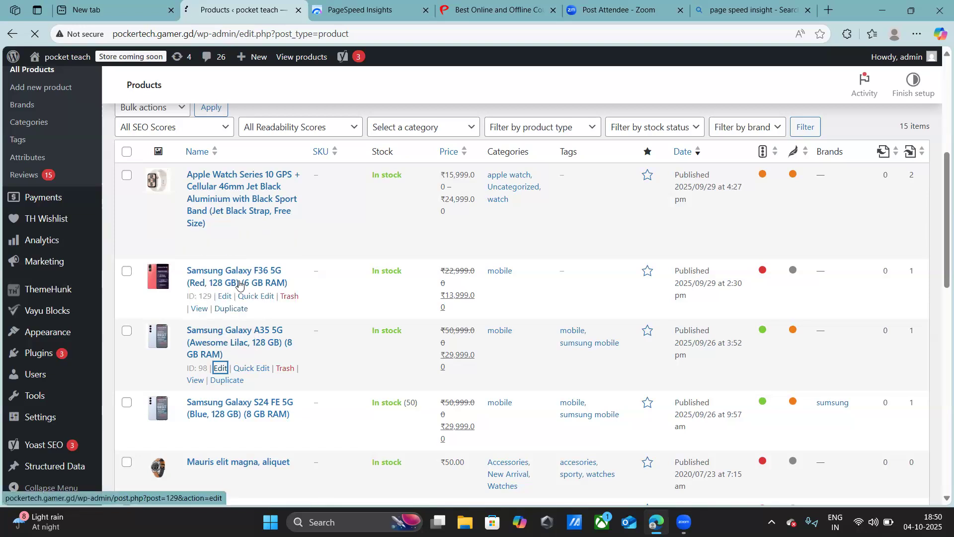
pyautogui.click(227, 346)
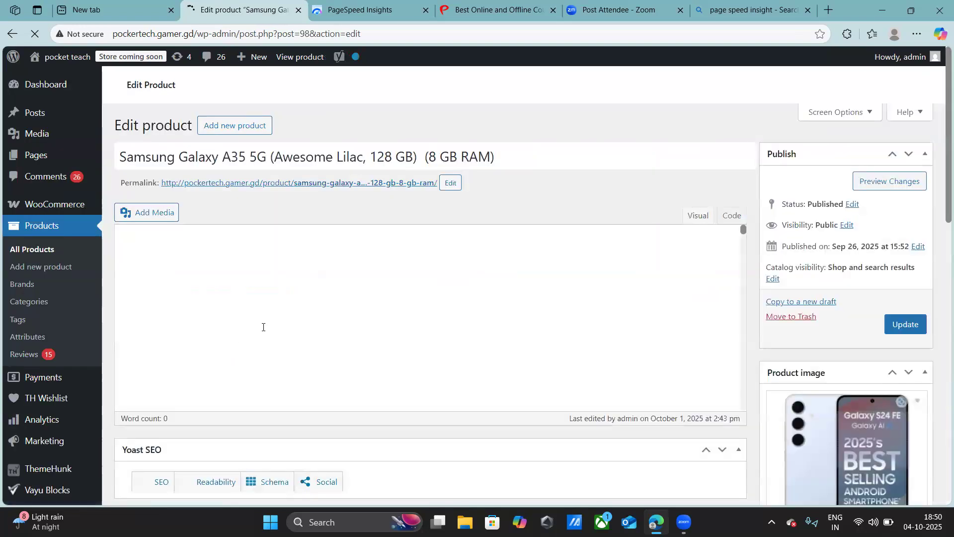
# - Look over the product's Yoast SEO fields and product data, and expand the SEO analysis section
pyautogui.scroll(-5, 263, 332)
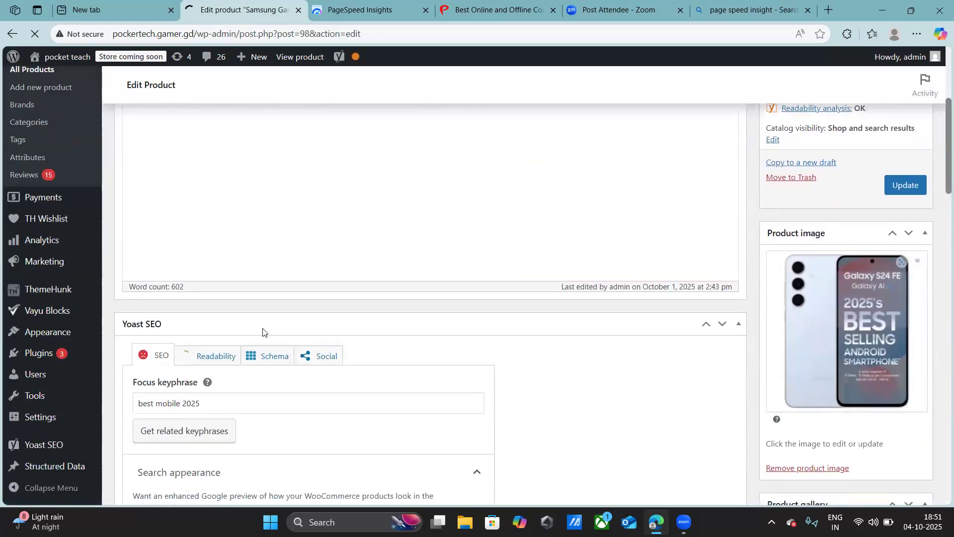
pyautogui.scroll(-7, 270, 263)
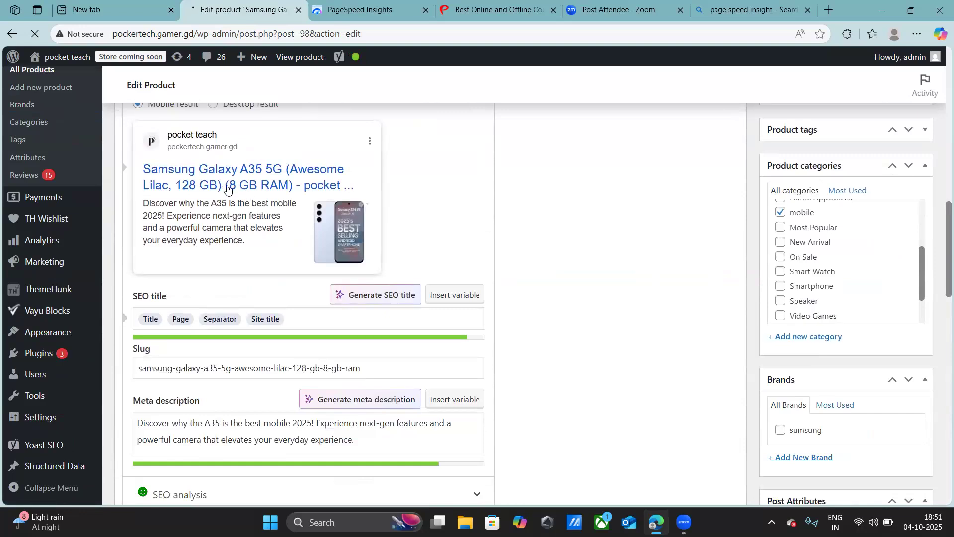
pyautogui.scroll(-4, 298, 214)
pyautogui.scroll(-1, 295, 233)
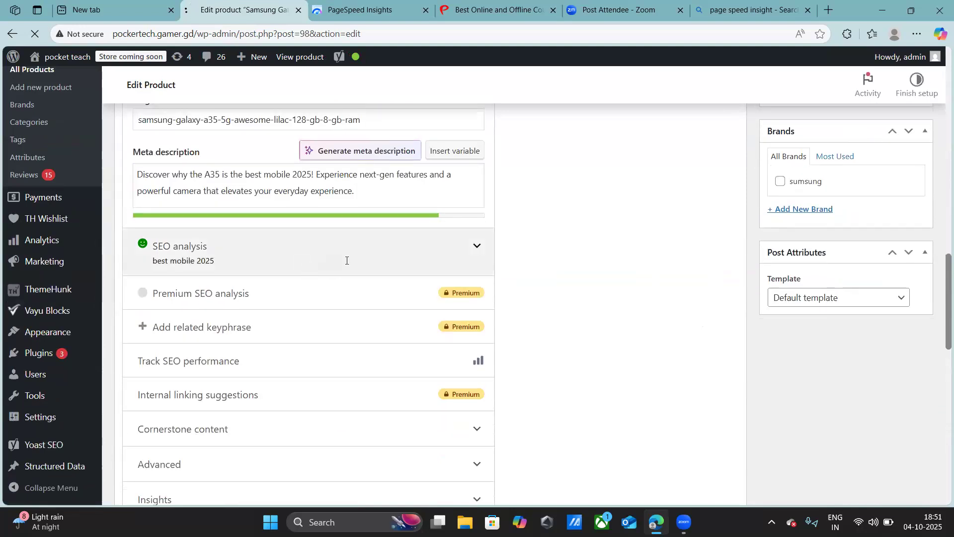
pyautogui.scroll(-20, 343, 255)
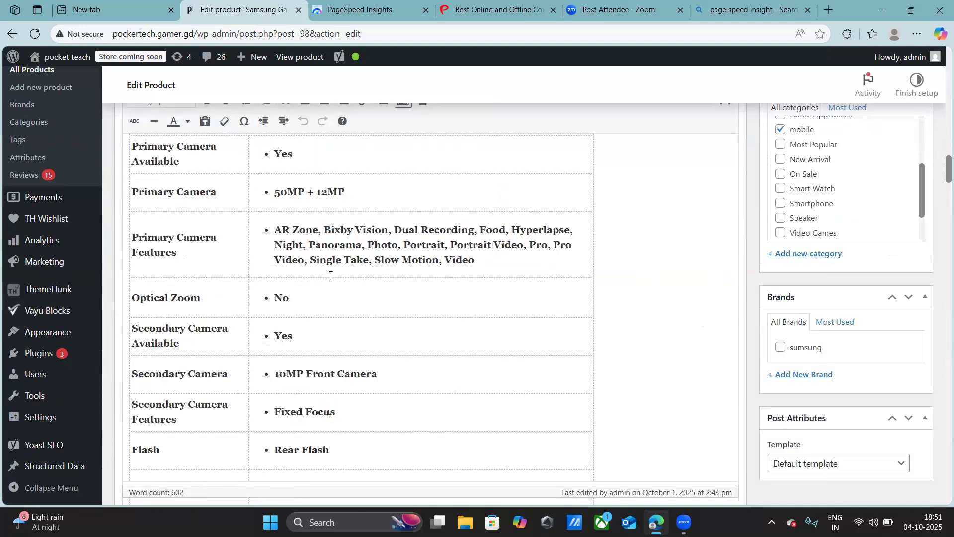
pyautogui.middleClick(673, 190)
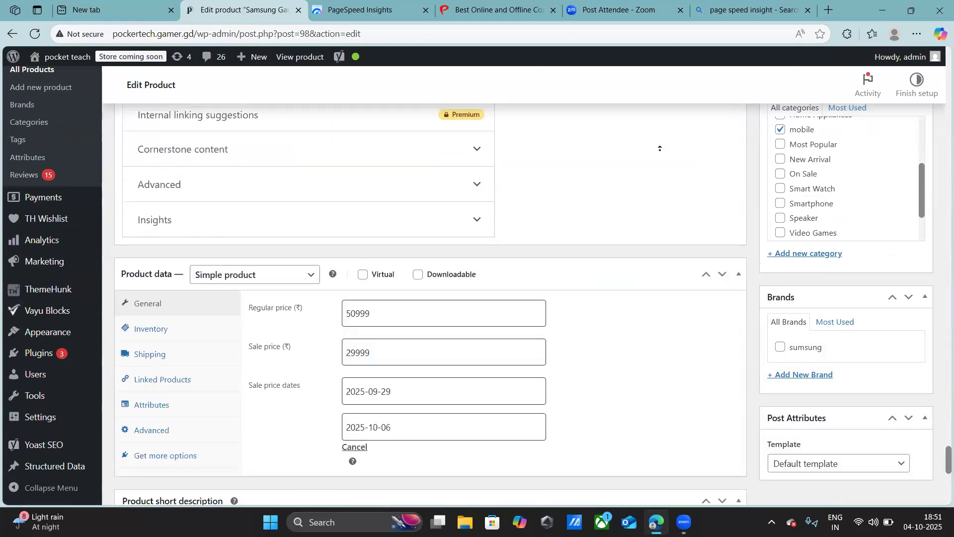
pyautogui.click(451, 230)
pyautogui.scroll(-5, 436, 255)
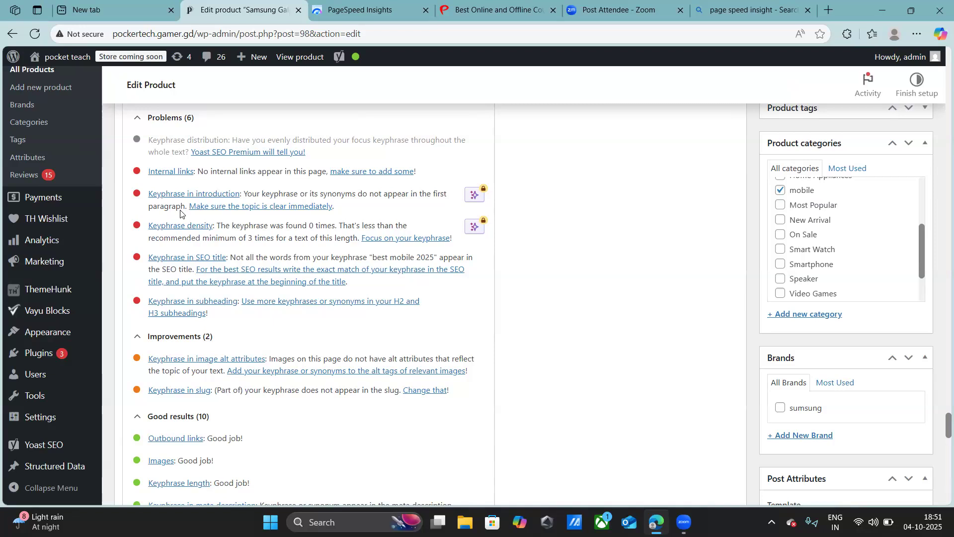
# - Enlarge the page to 110% and review the Yoast focus keyphrase, SEO title, slug and meta description
pyautogui.hotkey('ctrl', '+')
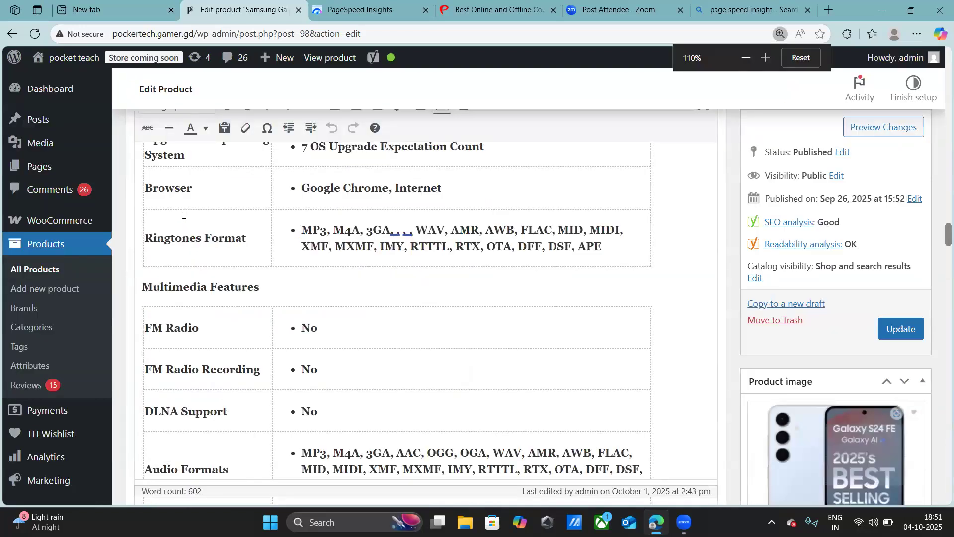
pyautogui.scroll(-4, 241, 353)
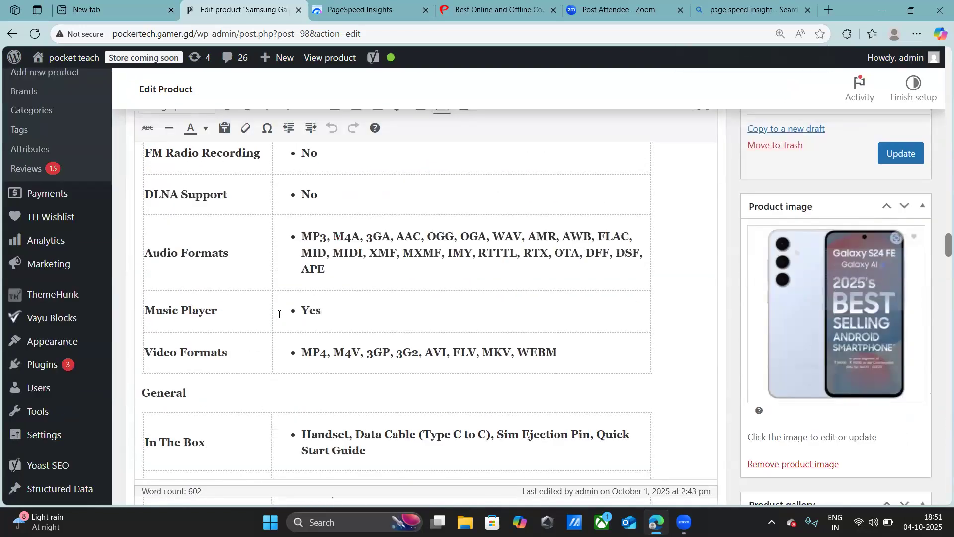
pyautogui.scroll(-6, 397, 313)
pyautogui.scroll(-8, 552, 348)
pyautogui.scroll(-15, 553, 418)
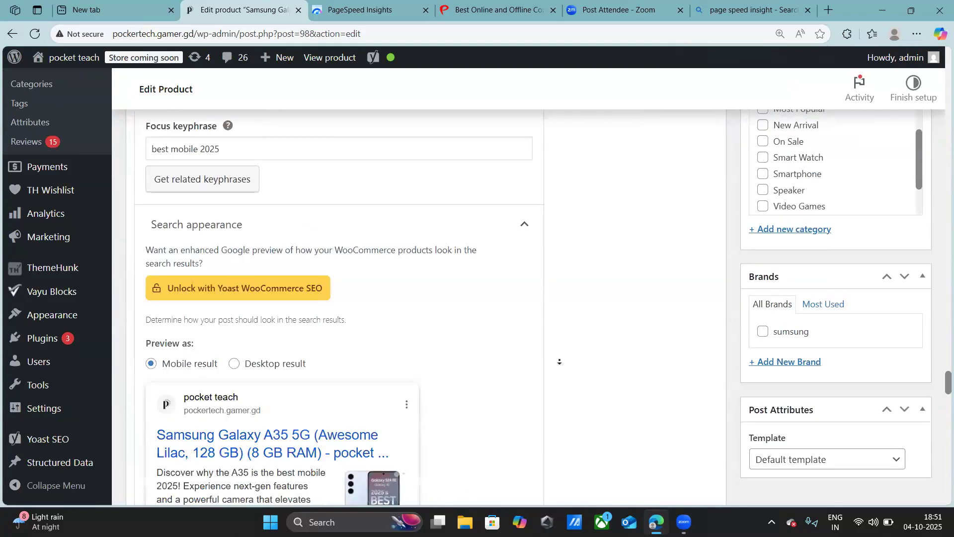
pyautogui.scroll(-5, 559, 361)
pyautogui.scroll(5, 573, 321)
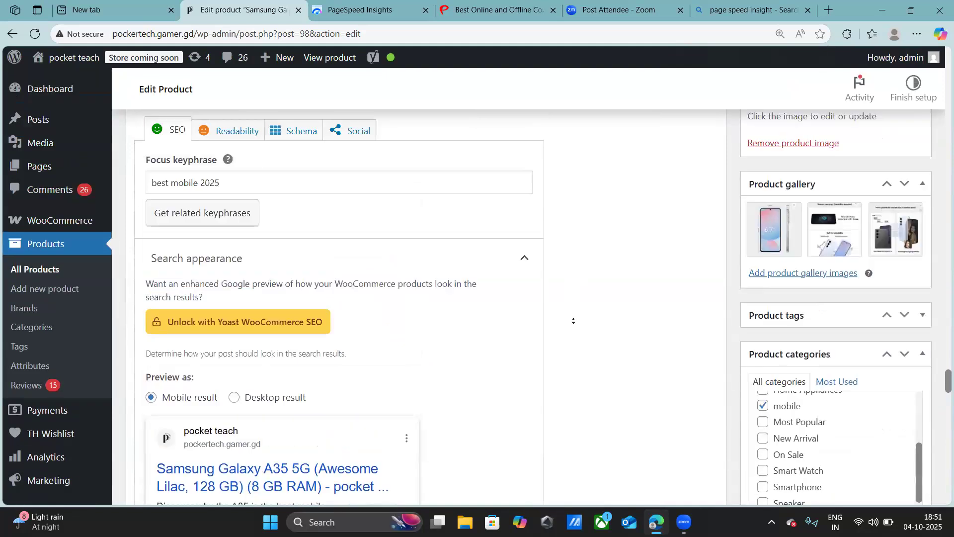
pyautogui.scroll(-10, 573, 321)
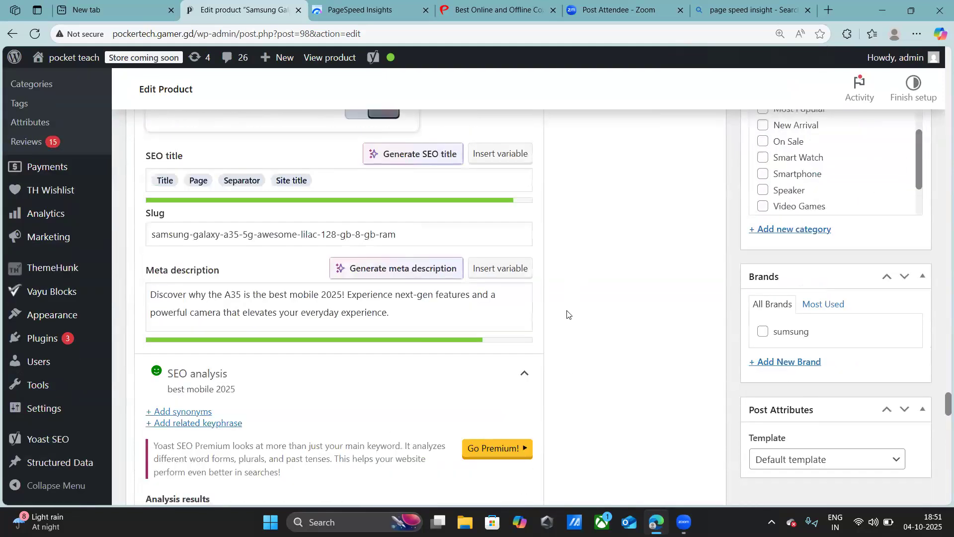
# - Examine the problems, improvements and good results in the SEO analysis for the product's focus keyphrase
pyautogui.scroll(-6, 383, 336)
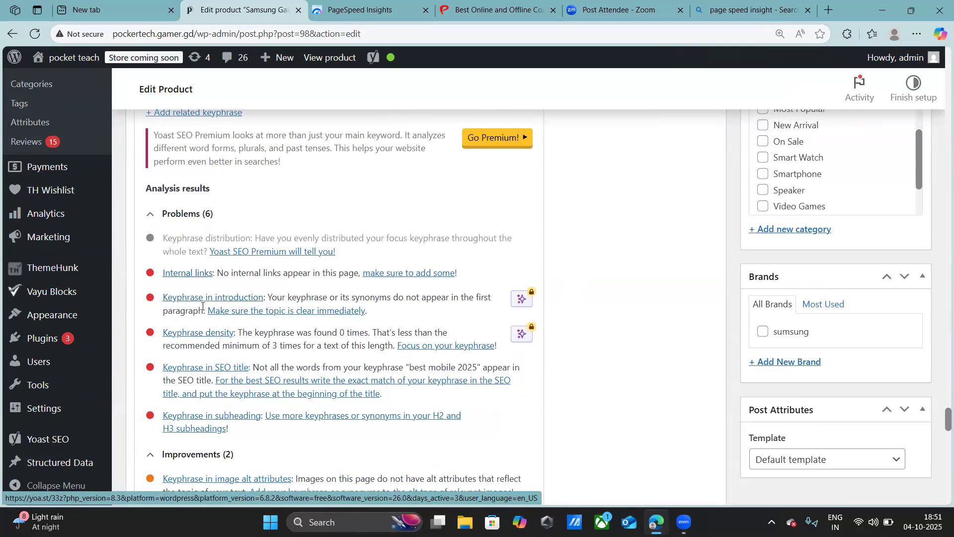
pyautogui.scroll(-1, 199, 304)
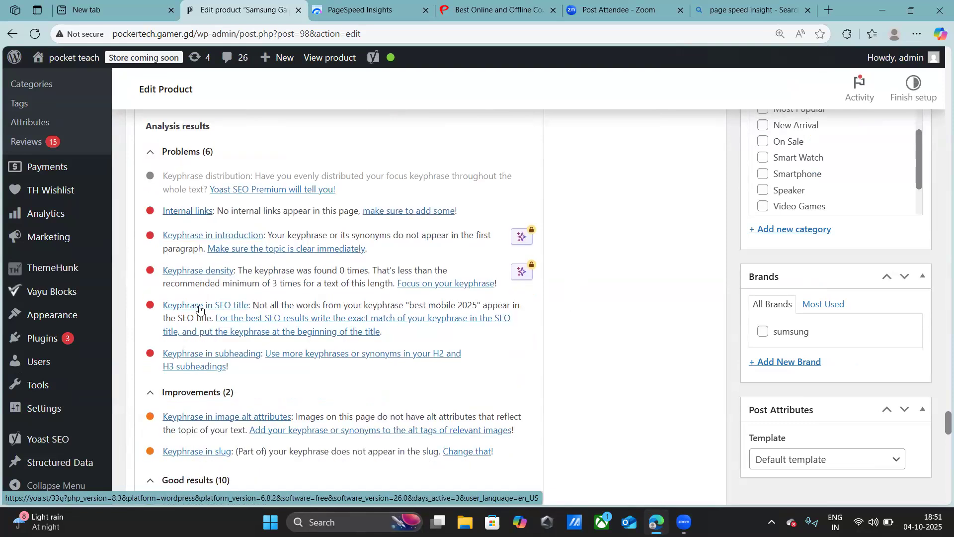
pyautogui.scroll(-1, 199, 308)
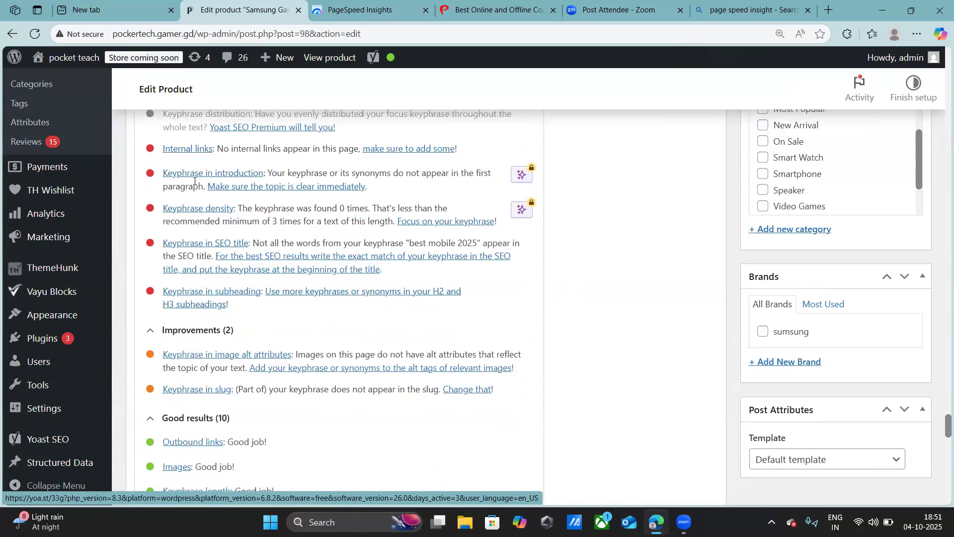
pyautogui.scroll(1, 194, 181)
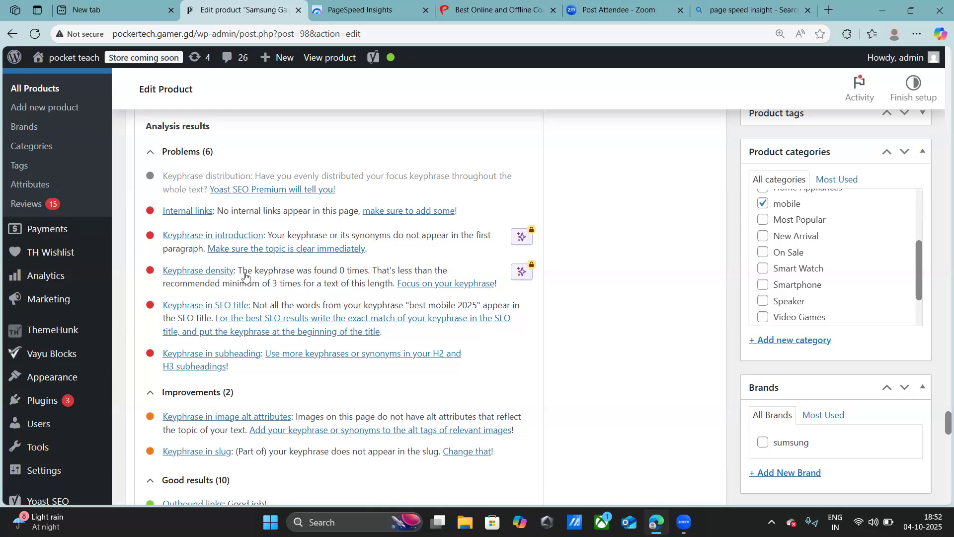
pyautogui.scroll(-1, 244, 276)
pyautogui.scroll(-1, 245, 279)
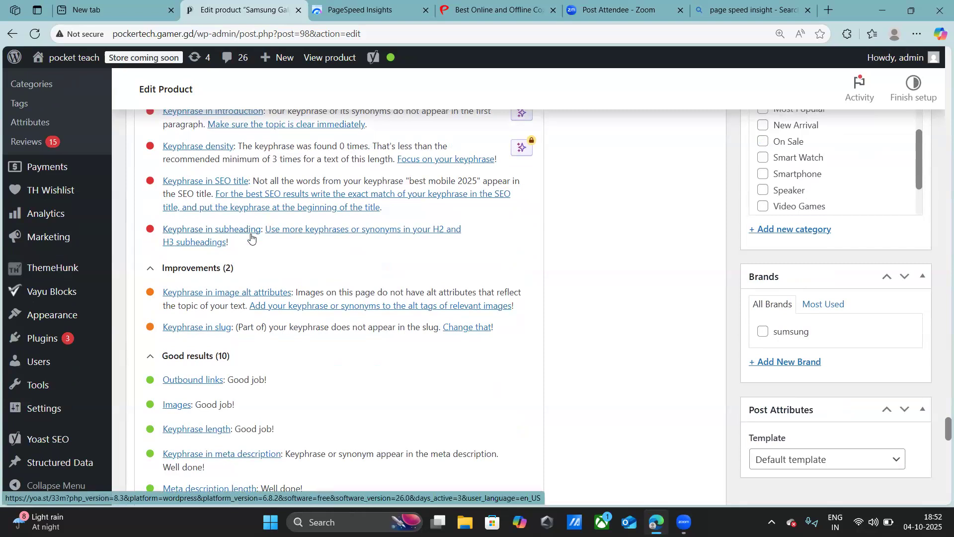
pyautogui.scroll(-1, 246, 238)
pyautogui.scroll(-4, 245, 238)
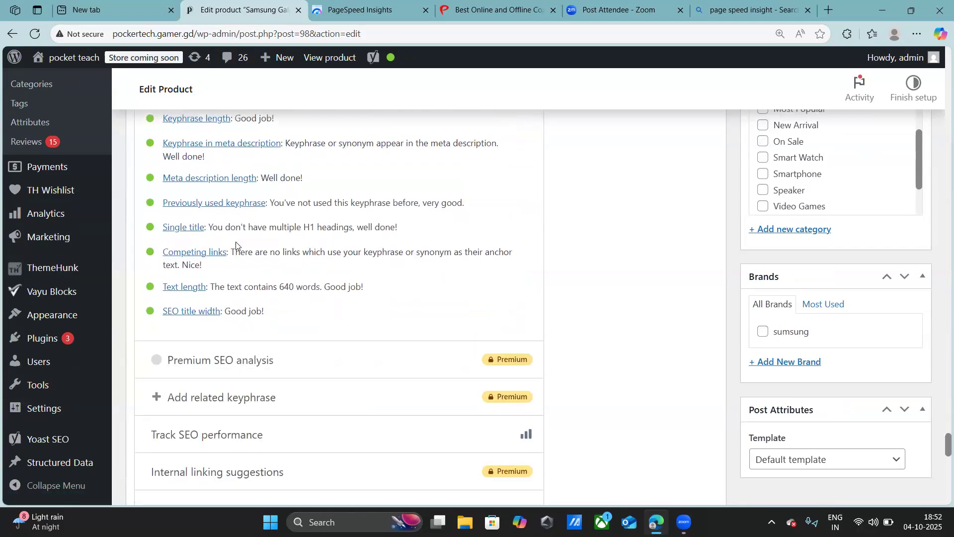
pyautogui.scroll(3, 238, 251)
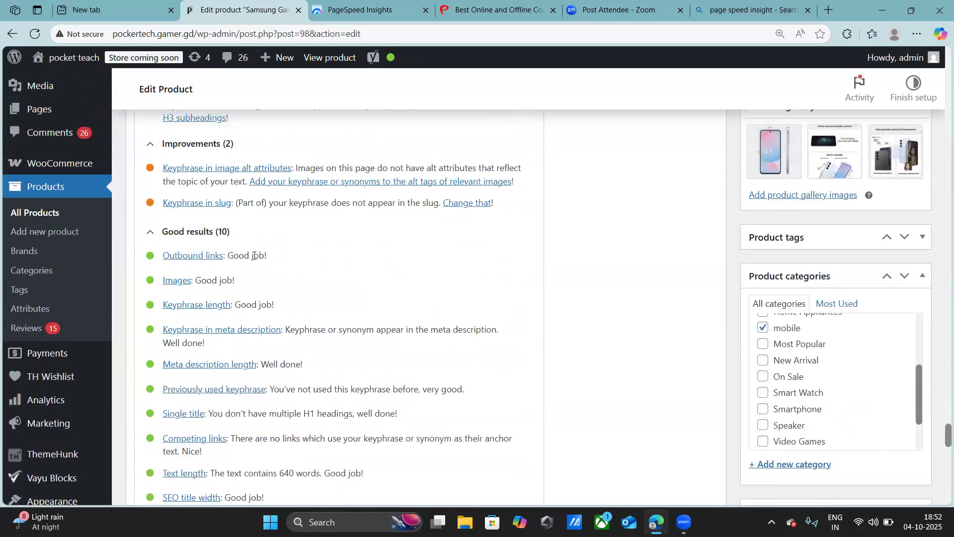
pyautogui.scroll(-6, 254, 256)
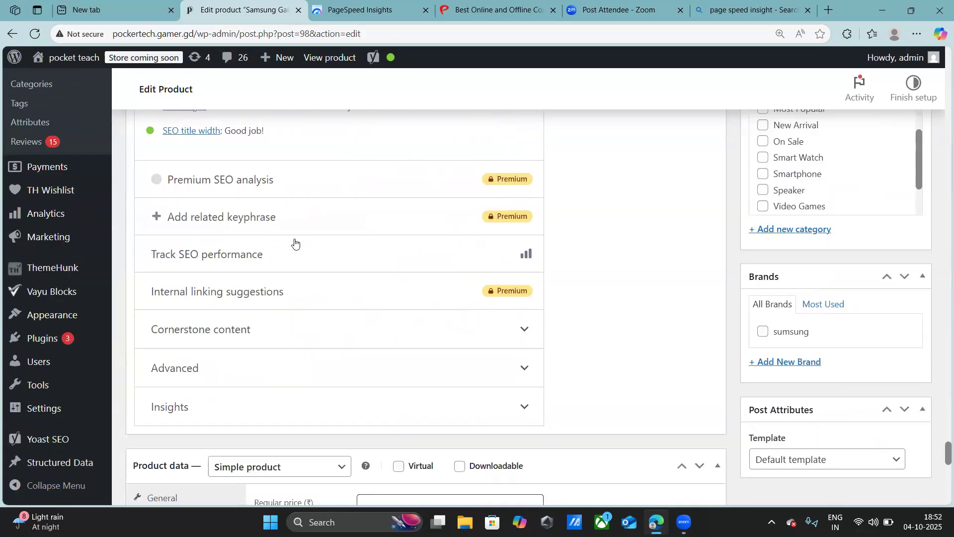
pyautogui.scroll(-2, 294, 243)
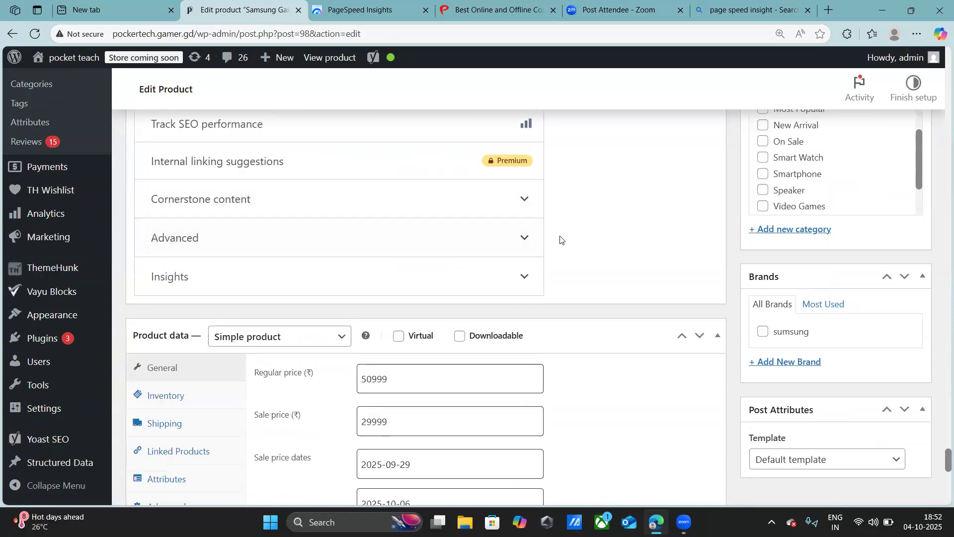
# - Go back to the start of the SEO analysis section and collapse it
pyautogui.scroll(2, 571, 209)
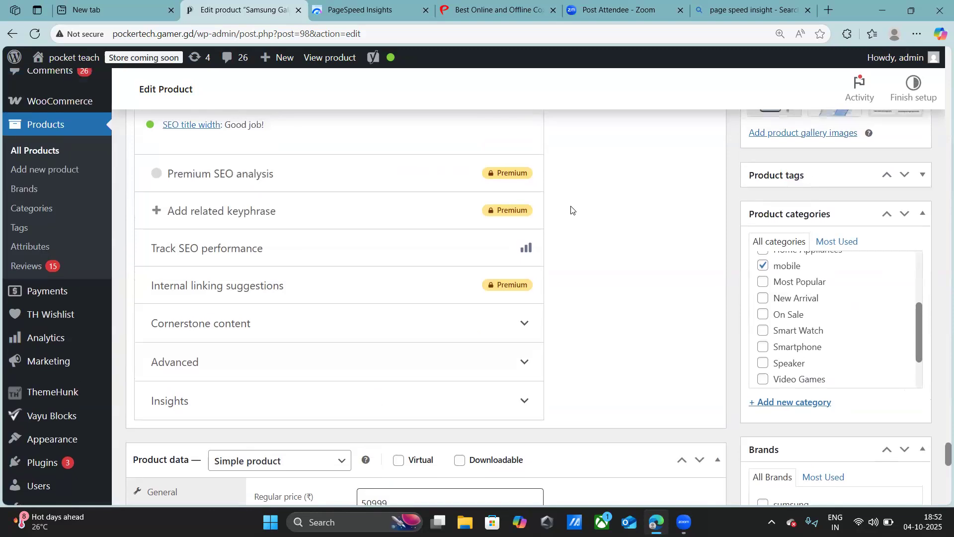
pyautogui.scroll(7, 571, 209)
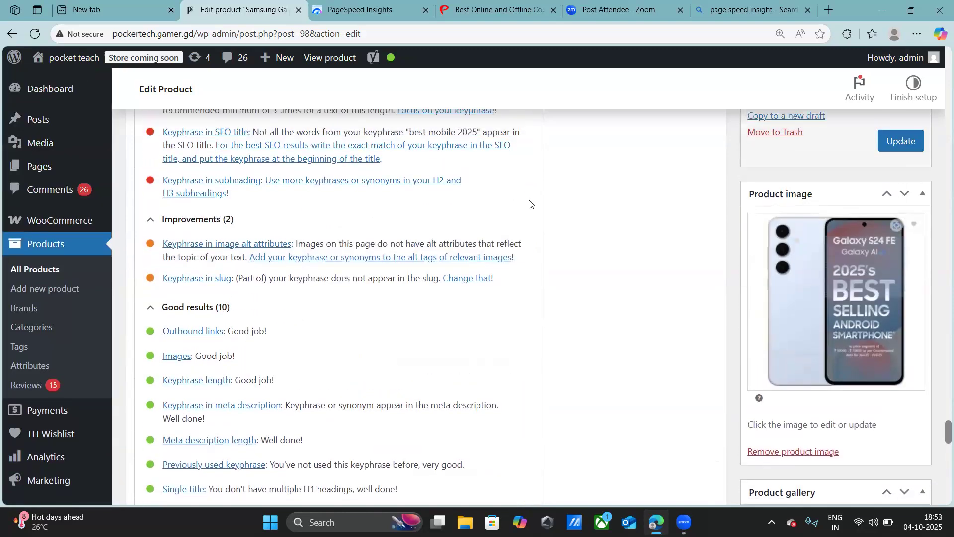
pyautogui.scroll(5, 530, 204)
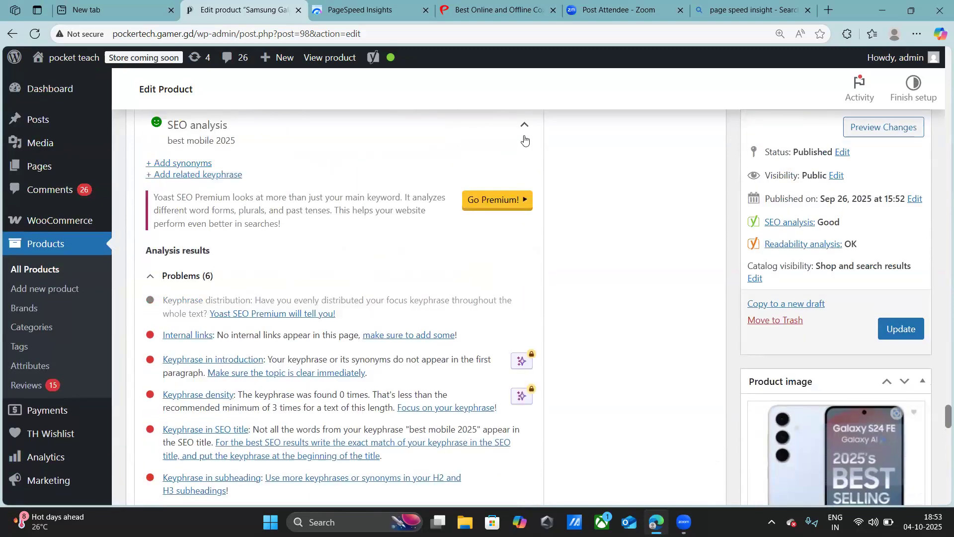
pyautogui.click(526, 128)
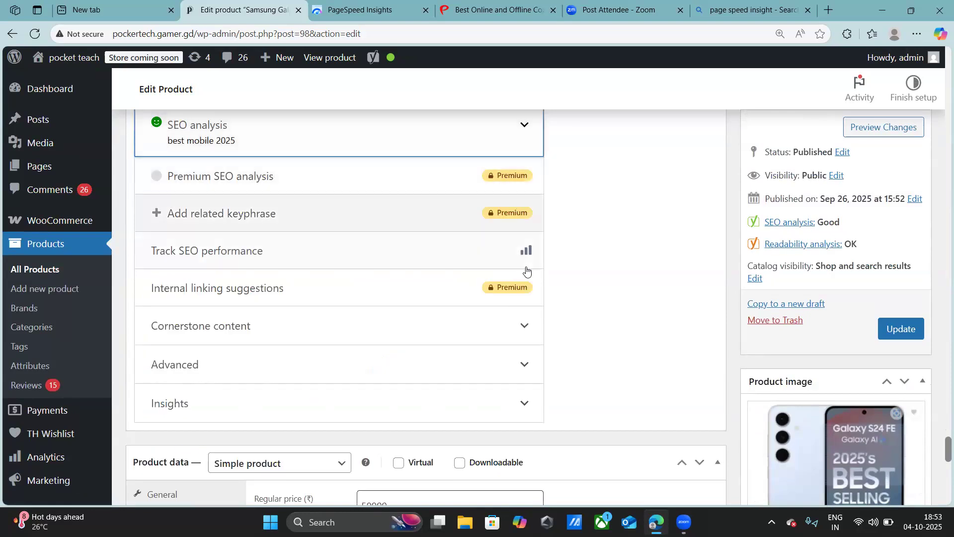
# - Look over the product's prices and sale dates, short description, reviews, categories, and schema and structured data sections
pyautogui.scroll(-4, 527, 271)
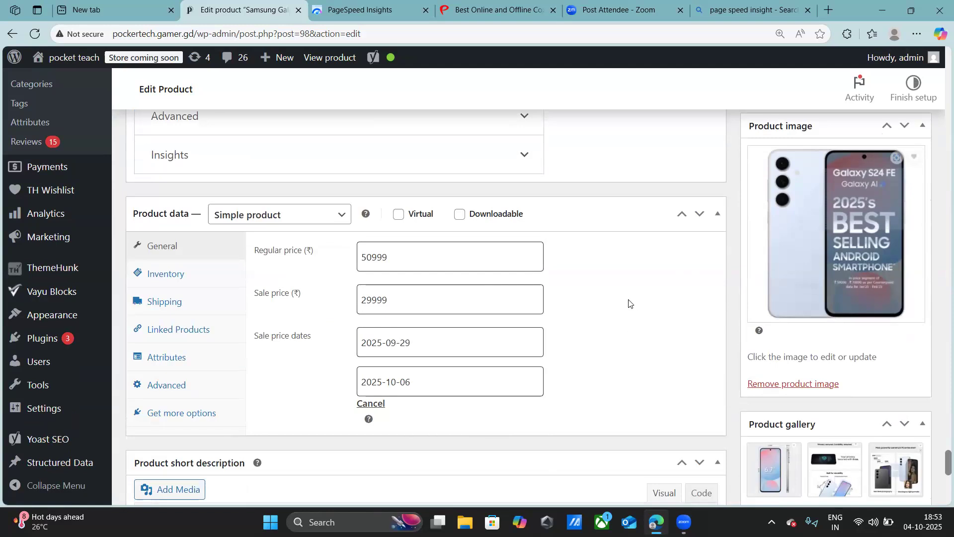
pyautogui.scroll(-3, 623, 312)
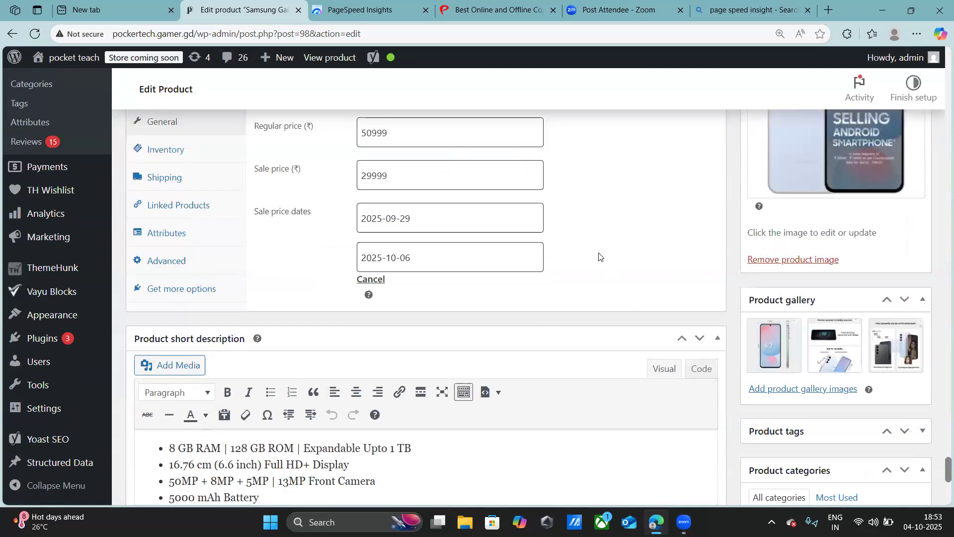
pyautogui.scroll(1, 544, 251)
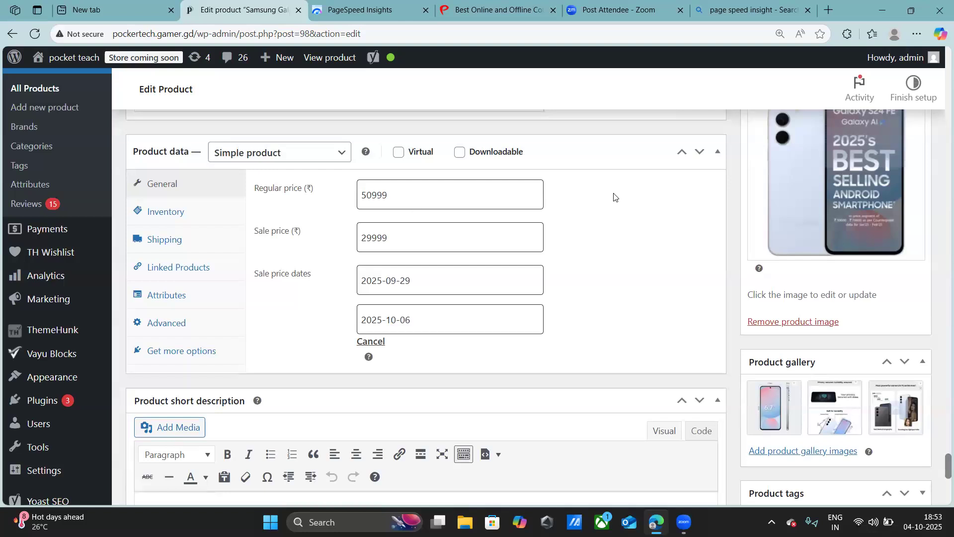
pyautogui.scroll(-1, 615, 198)
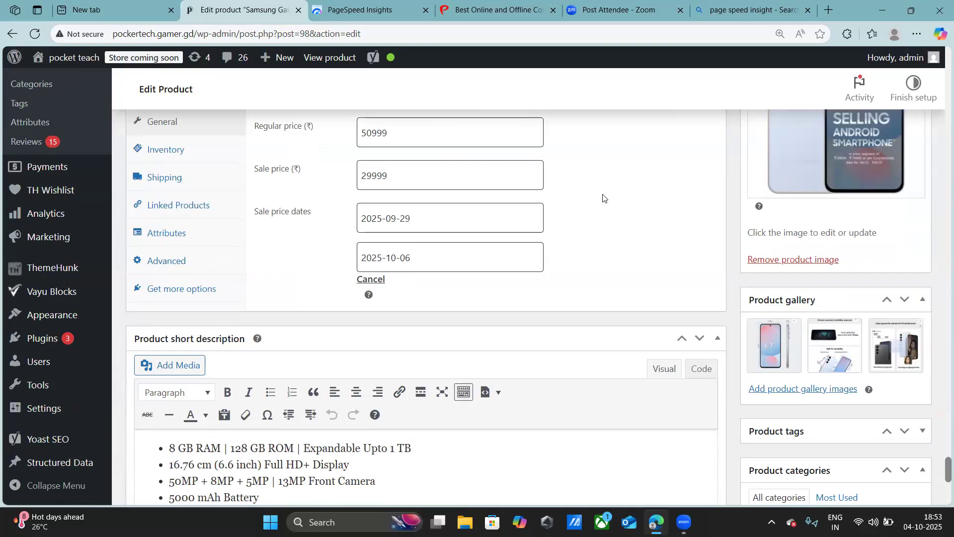
pyautogui.scroll(-6, 603, 198)
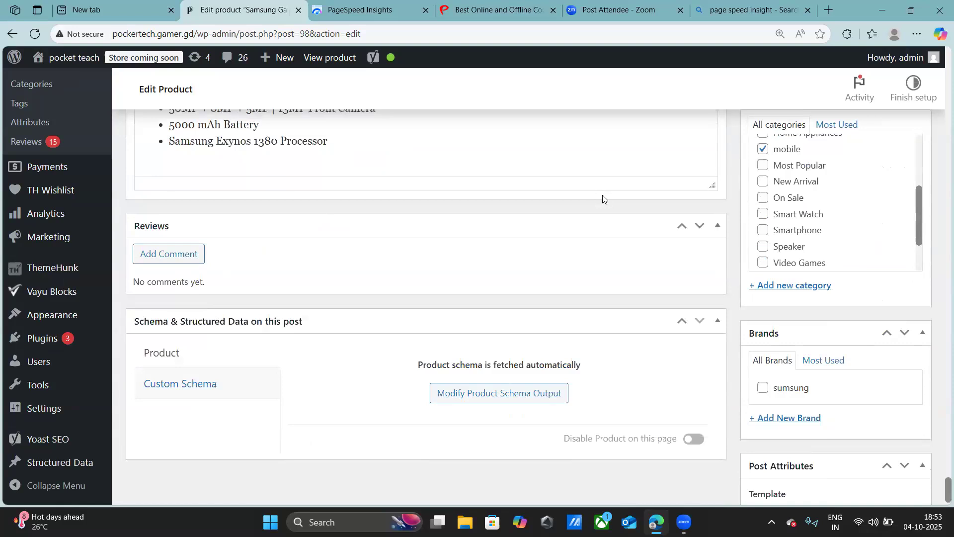
pyautogui.scroll(-1, 603, 197)
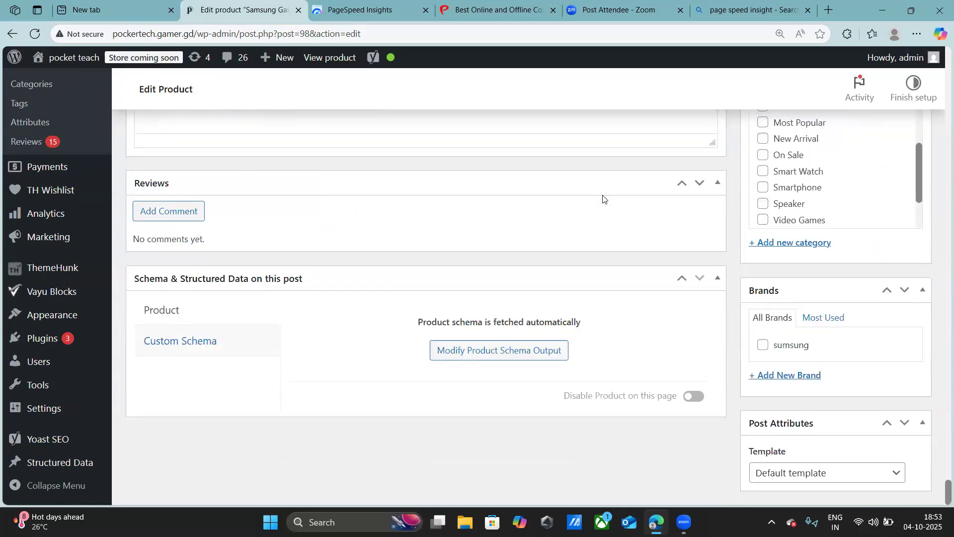
pyautogui.scroll(1, 591, 199)
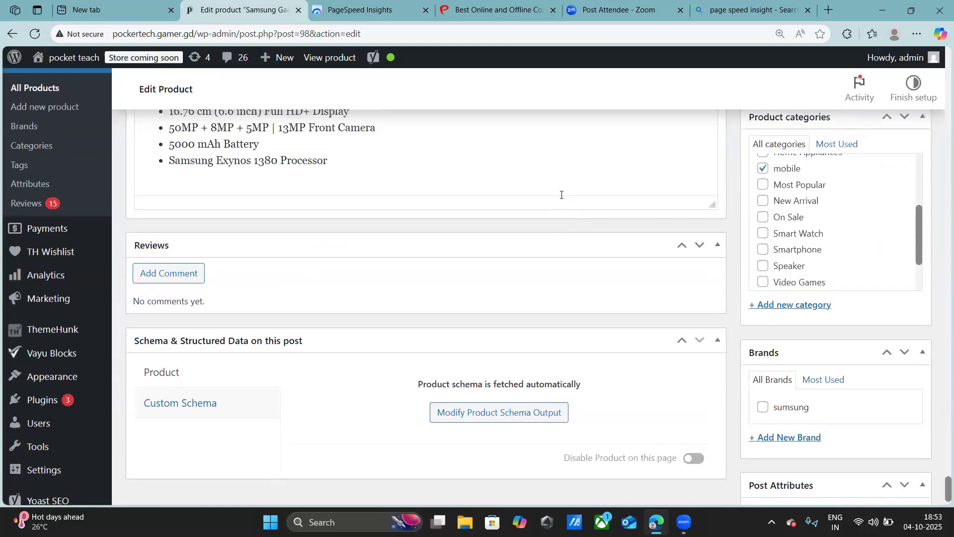
pyautogui.scroll(3, 557, 189)
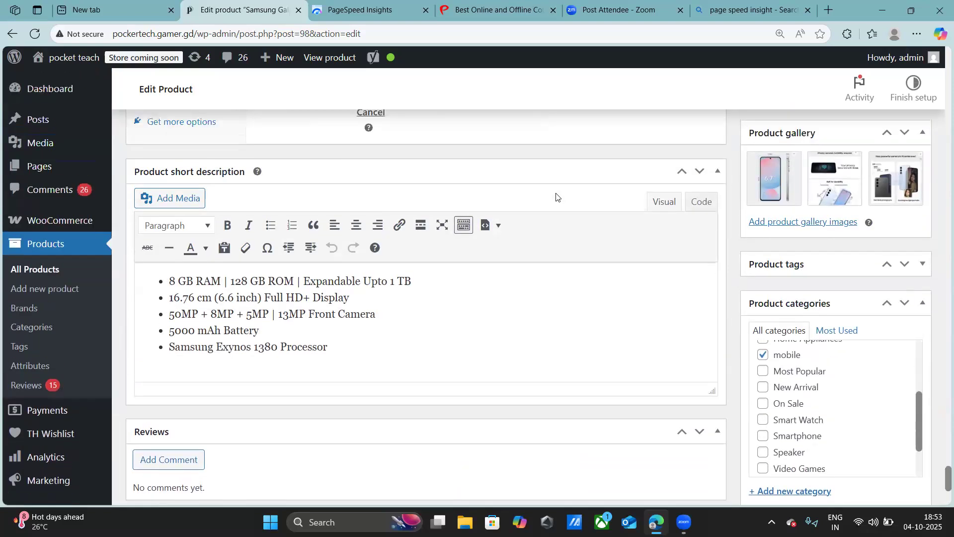
pyautogui.scroll(1, 556, 197)
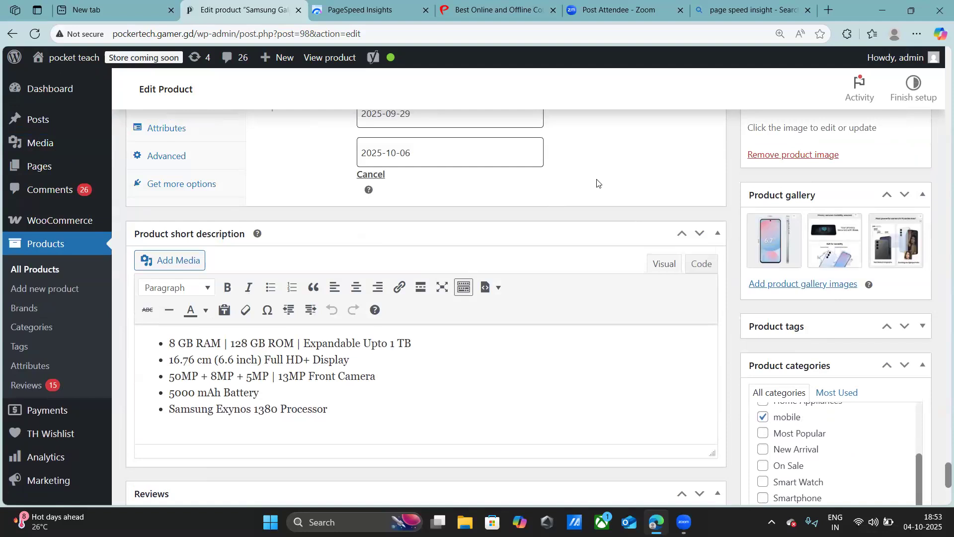
pyautogui.scroll(3, 596, 185)
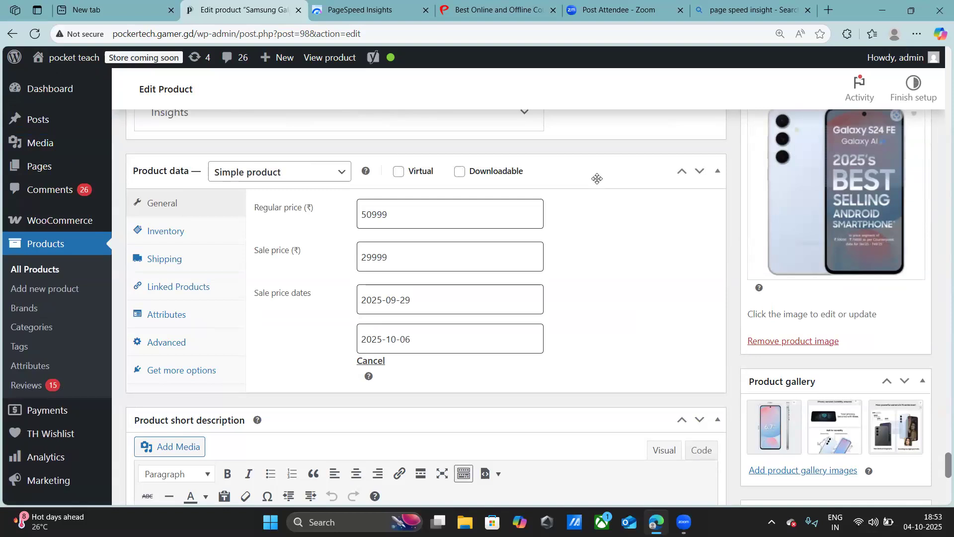
pyautogui.scroll(8, 598, 179)
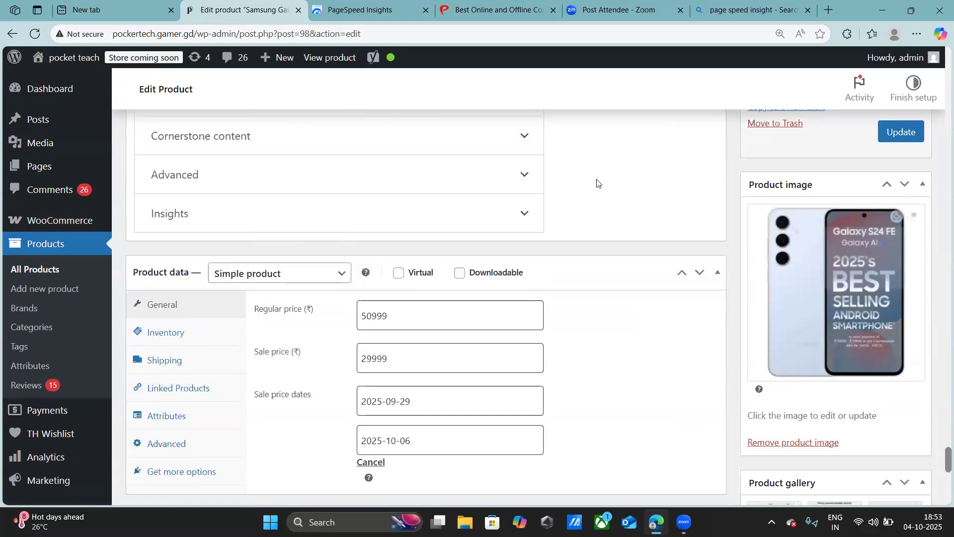
# - Review the product's Yoast search appearance, including the mobile result preview, SEO title, slug and meta description
pyautogui.scroll(4, 616, 179)
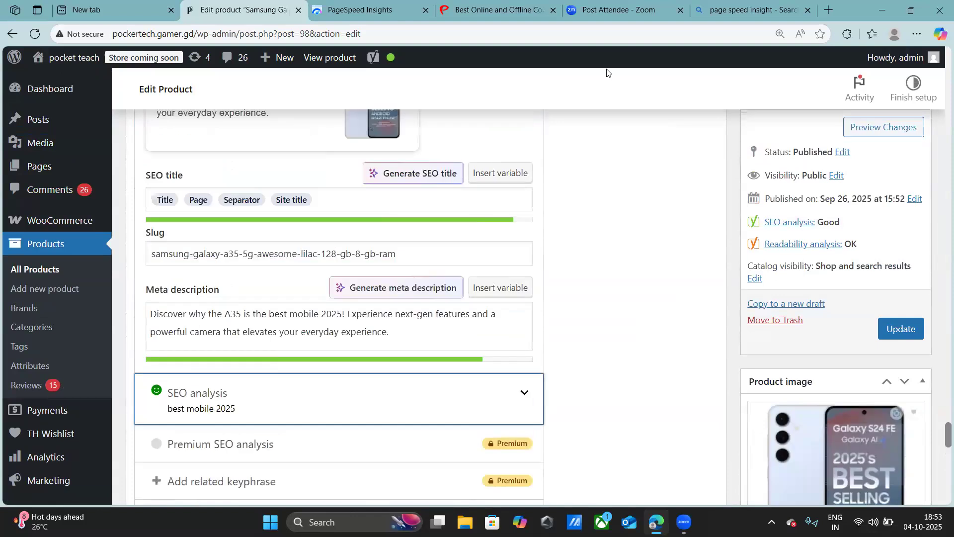
pyautogui.scroll(2, 616, 181)
pyautogui.scroll(1, 613, 193)
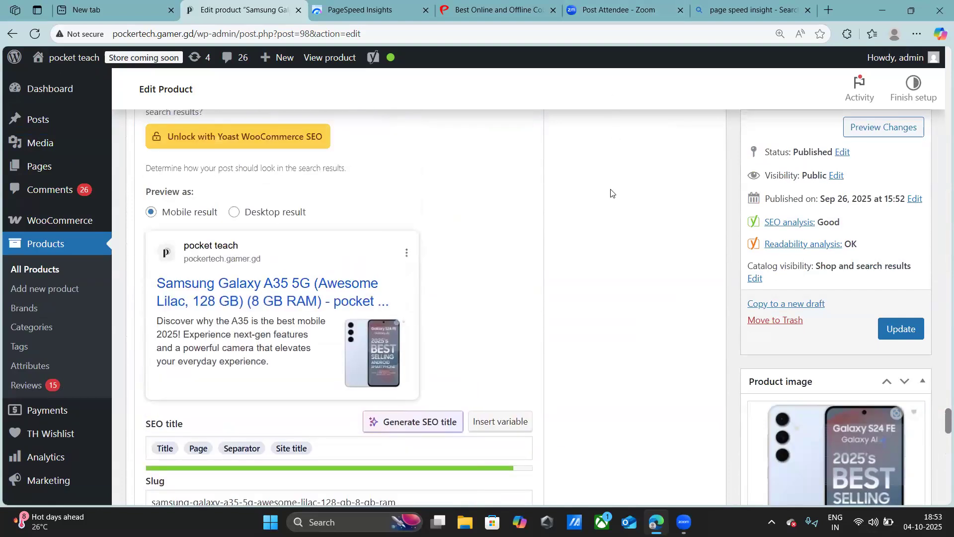
pyautogui.scroll(2, 612, 192)
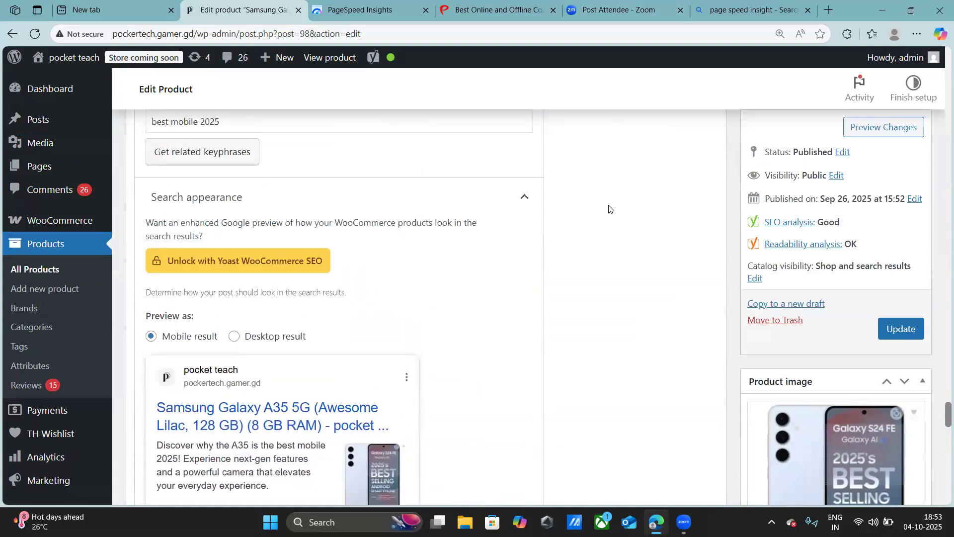
pyautogui.scroll(-1, 610, 206)
pyautogui.scroll(-6, 610, 209)
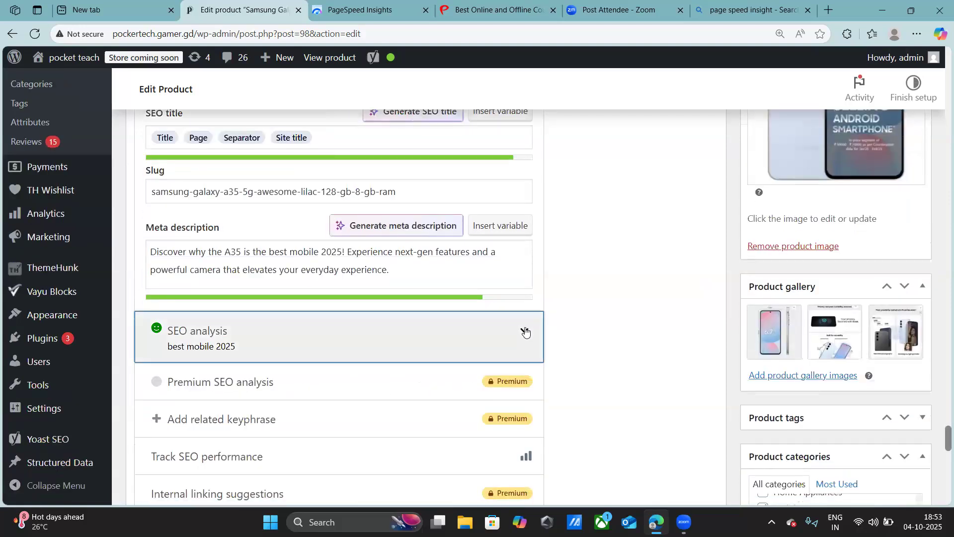
# - Expand the SEO analysis and read through its problems, improvements and good results
pyautogui.click(527, 328)
pyautogui.scroll(-3, 293, 357)
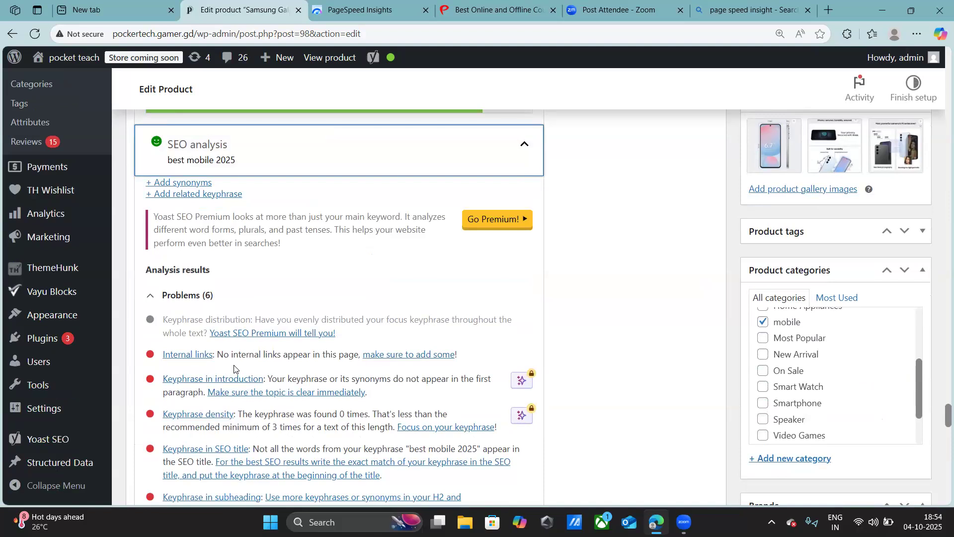
pyautogui.scroll(-2, 235, 370)
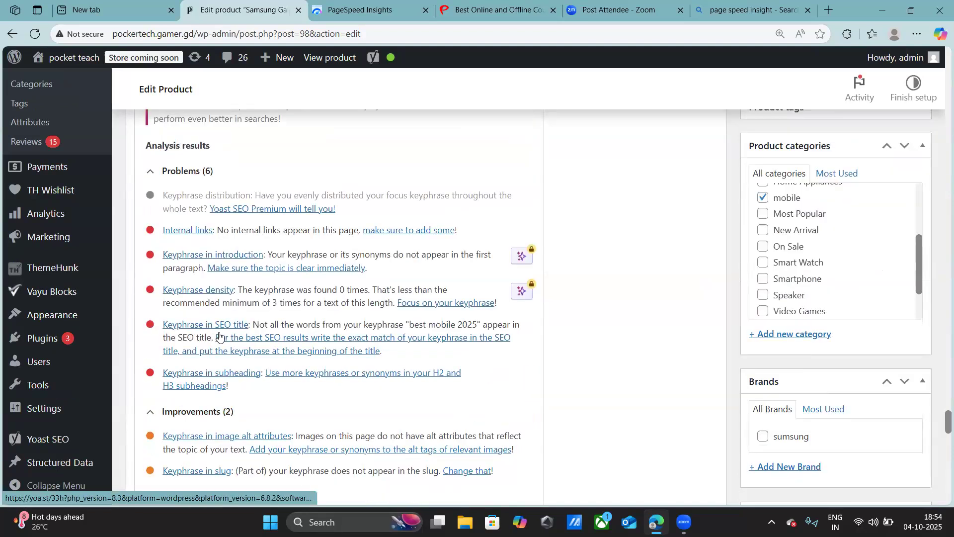
pyautogui.scroll(-1, 235, 330)
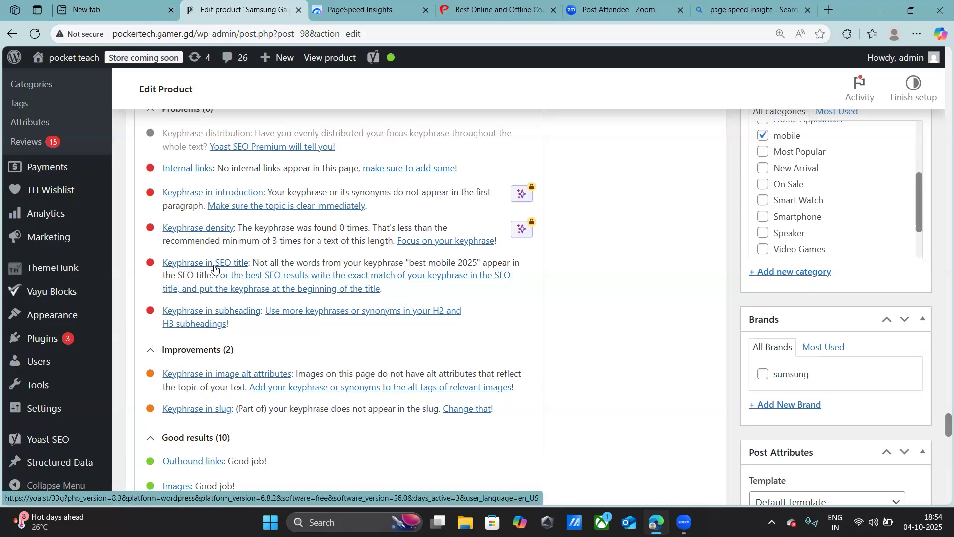
pyautogui.scroll(6, 214, 269)
pyautogui.scroll(-8, 220, 276)
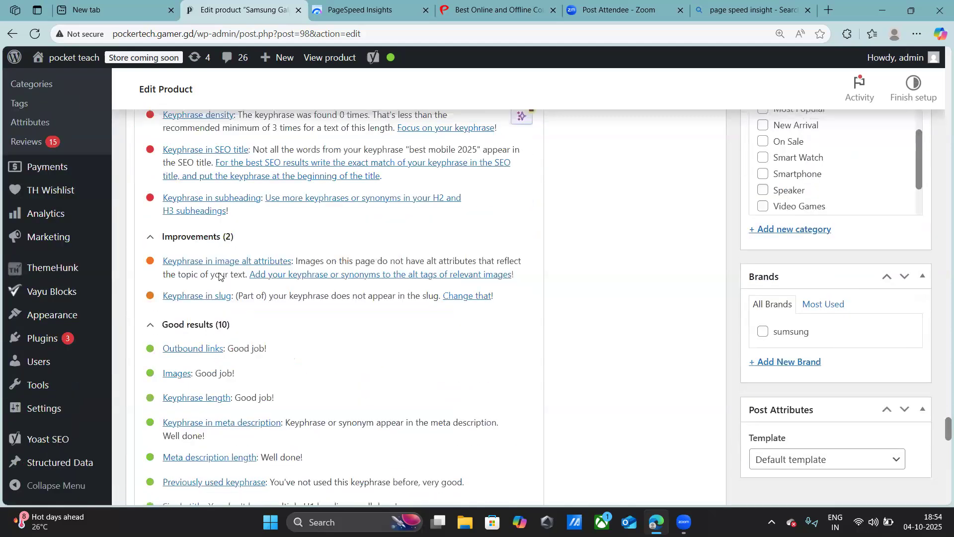
pyautogui.scroll(-6, 220, 277)
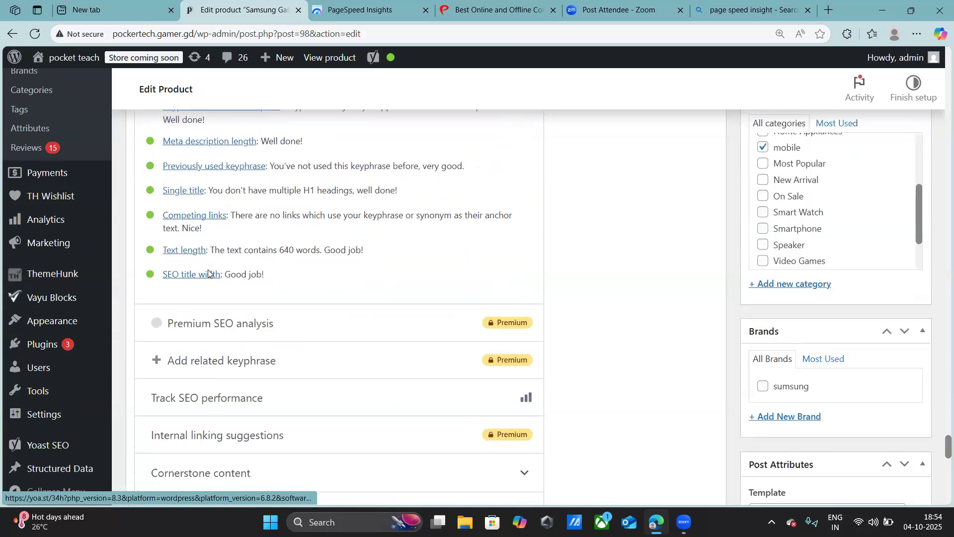
# - Compare the product's SEO title, slug, meta description and focus keyphrase with the problems listed in the SEO analysis
pyautogui.scroll(15, 209, 274)
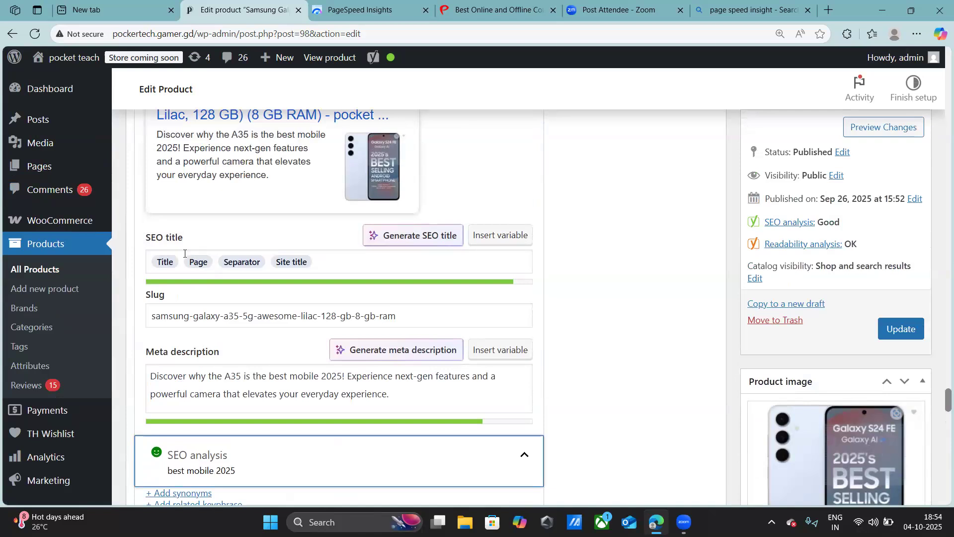
pyautogui.scroll(1, 167, 251)
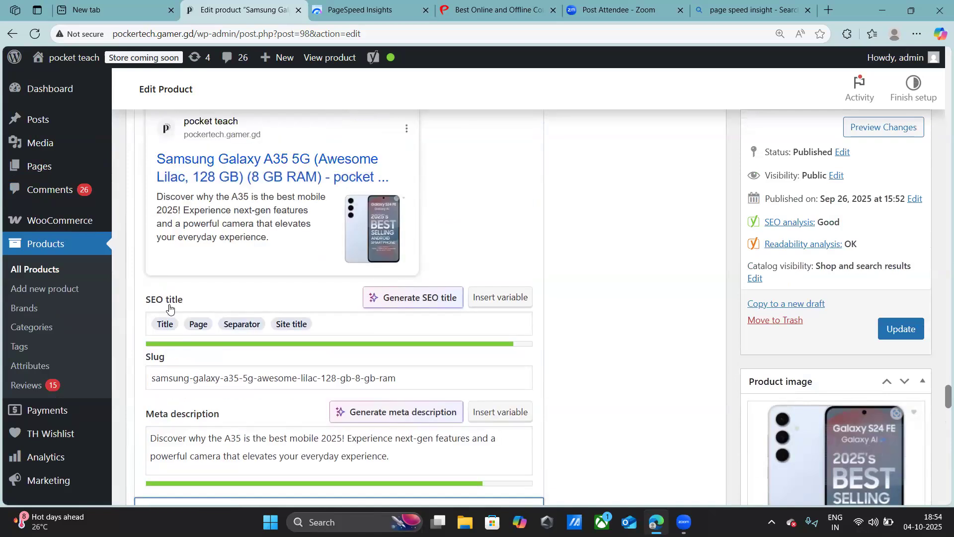
pyautogui.scroll(-3, 169, 309)
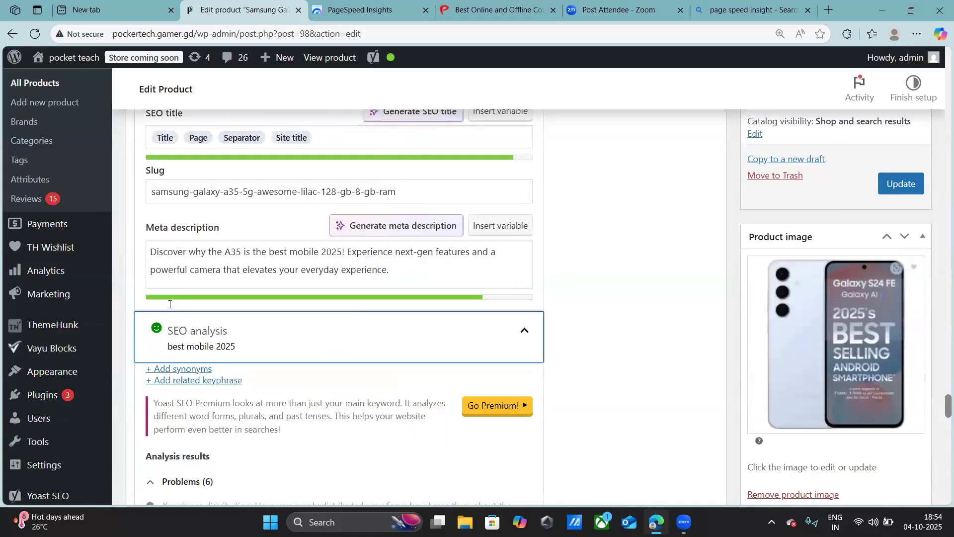
pyautogui.scroll(2, 170, 308)
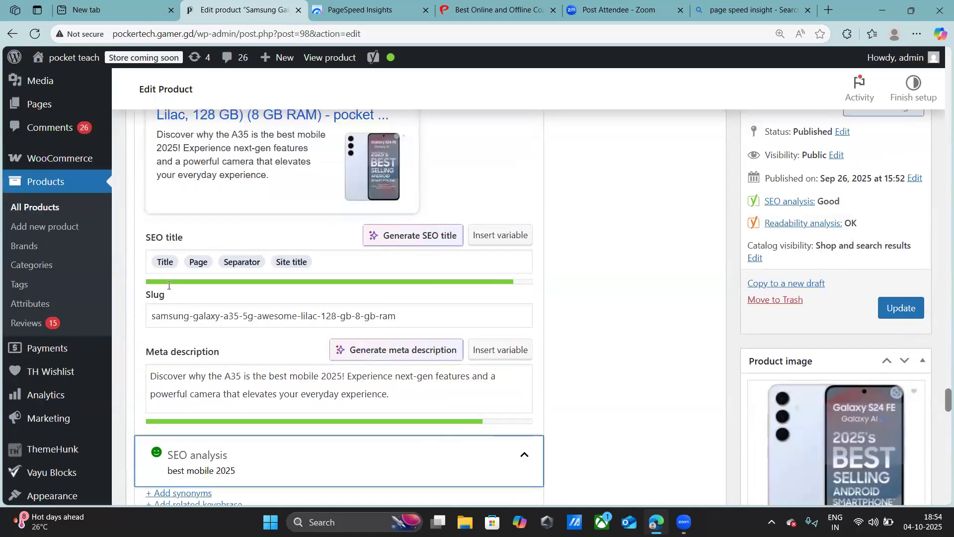
pyautogui.scroll(-5, 225, 379)
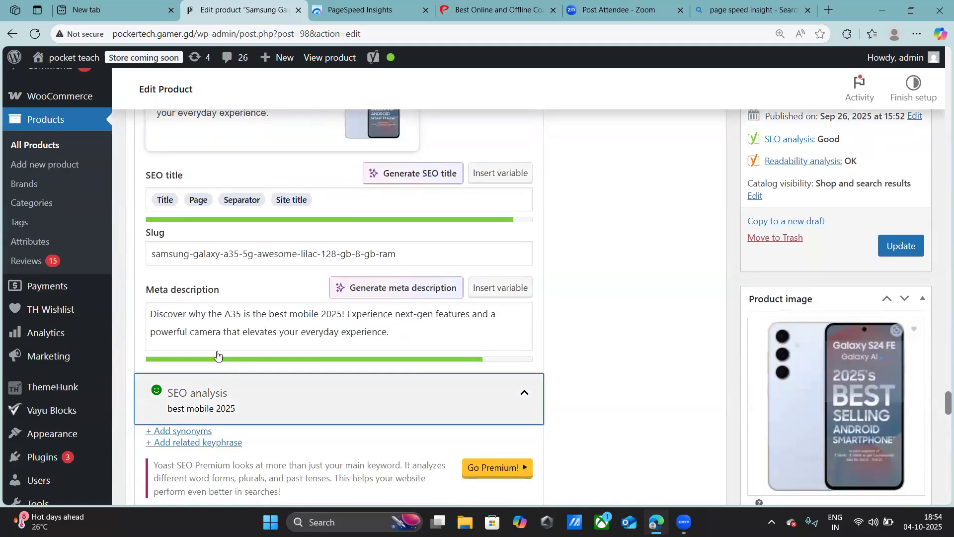
pyautogui.scroll(-1, 215, 337)
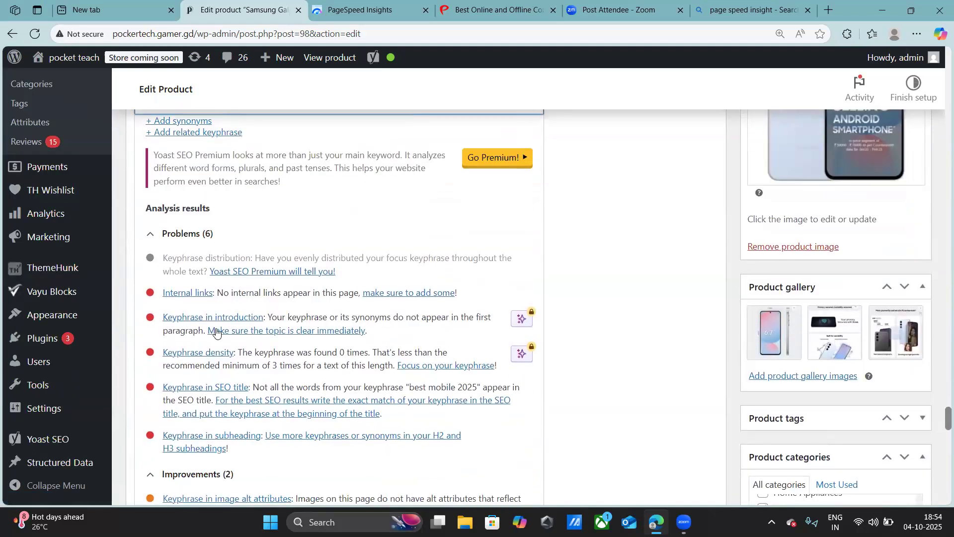
pyautogui.scroll(8, 214, 333)
pyautogui.scroll(5, 217, 323)
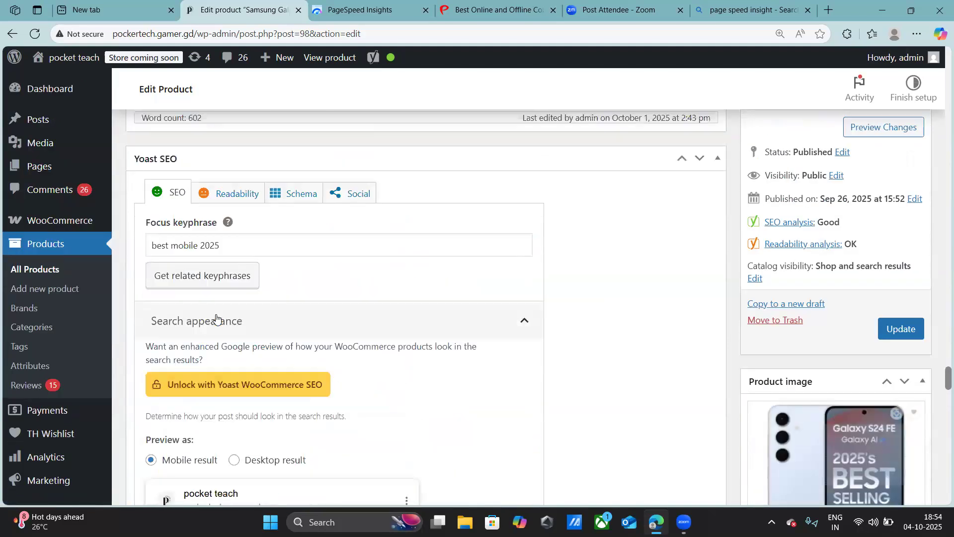
pyautogui.scroll(1, 160, 249)
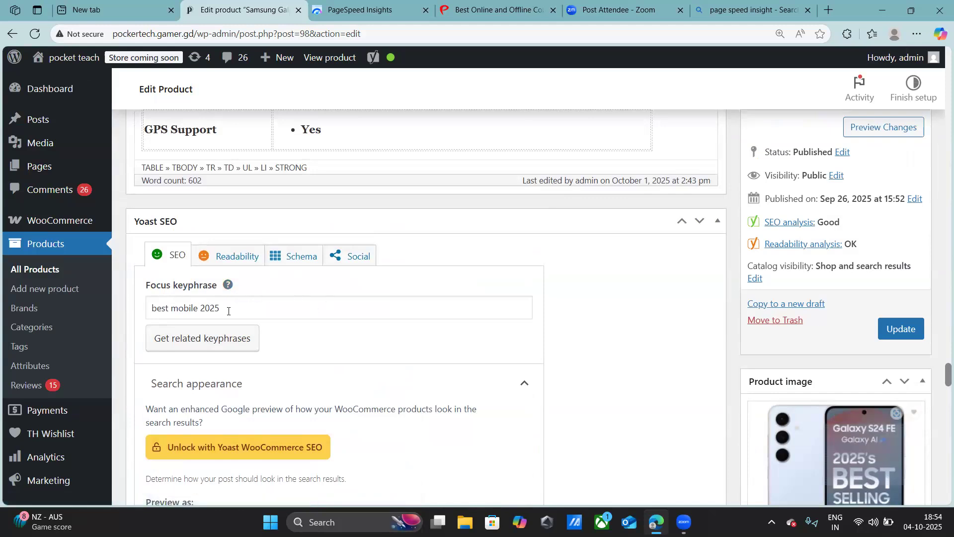
# - Recheck the keyphrase density, SEO title, subheading and image alt attribute items in the SEO analysis
pyautogui.scroll(-12, 228, 311)
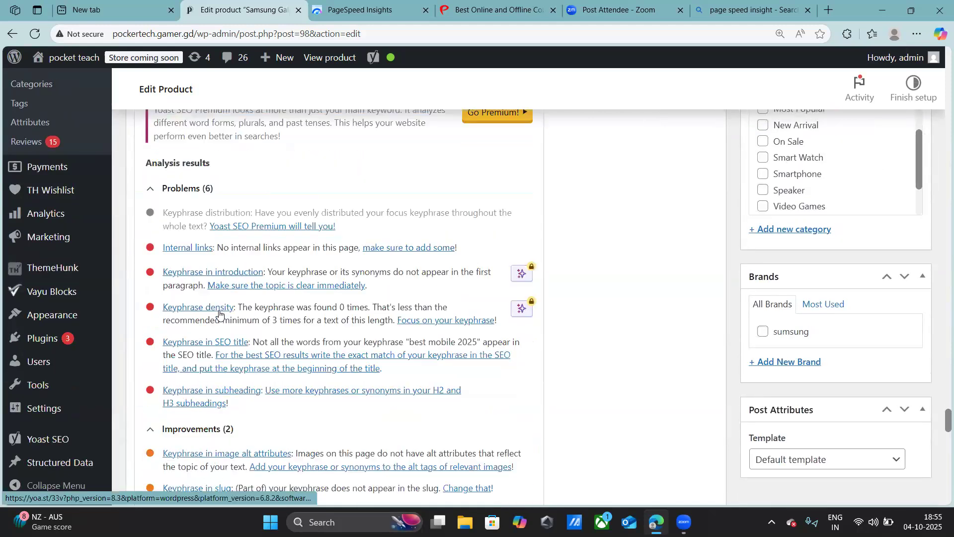
pyautogui.scroll(-3, 220, 313)
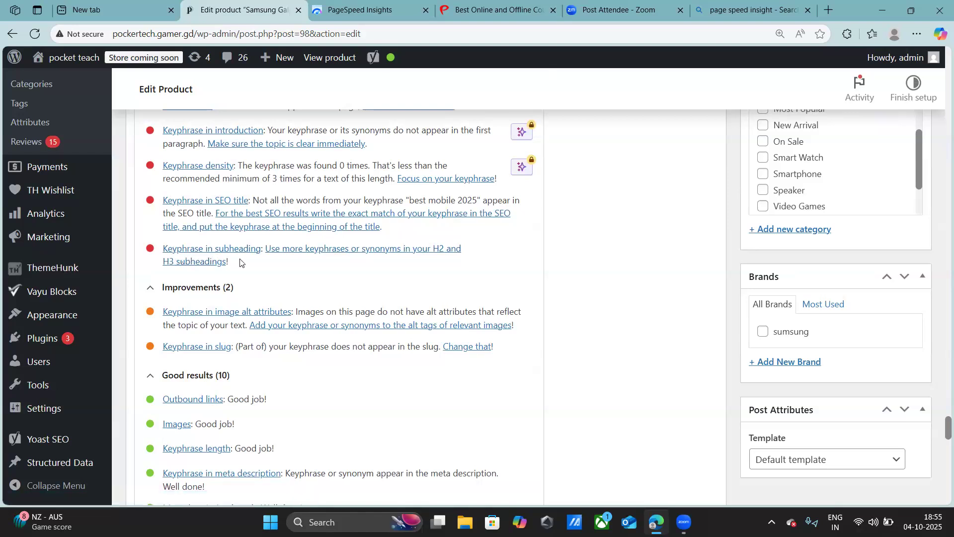
pyautogui.scroll(4, 238, 260)
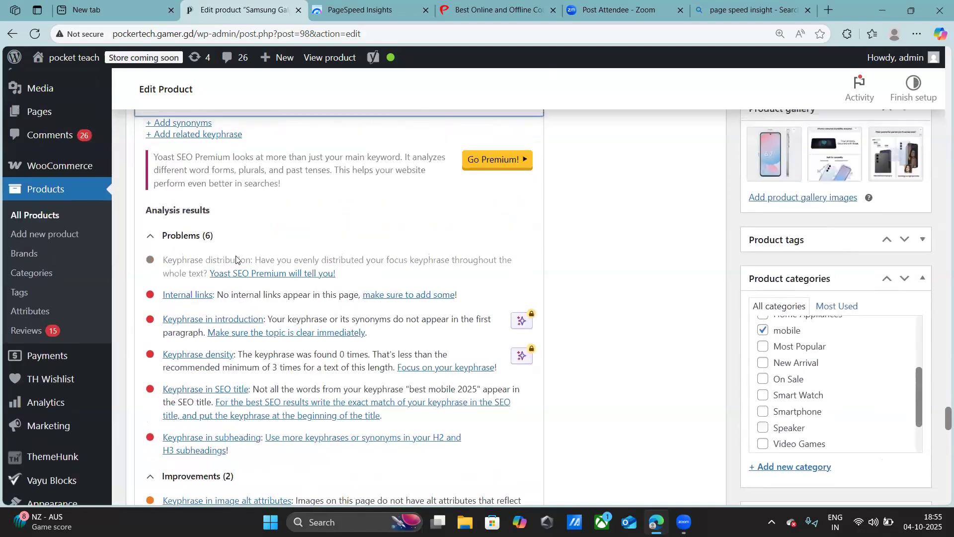
pyautogui.scroll(1, 236, 259)
pyautogui.scroll(2, 237, 259)
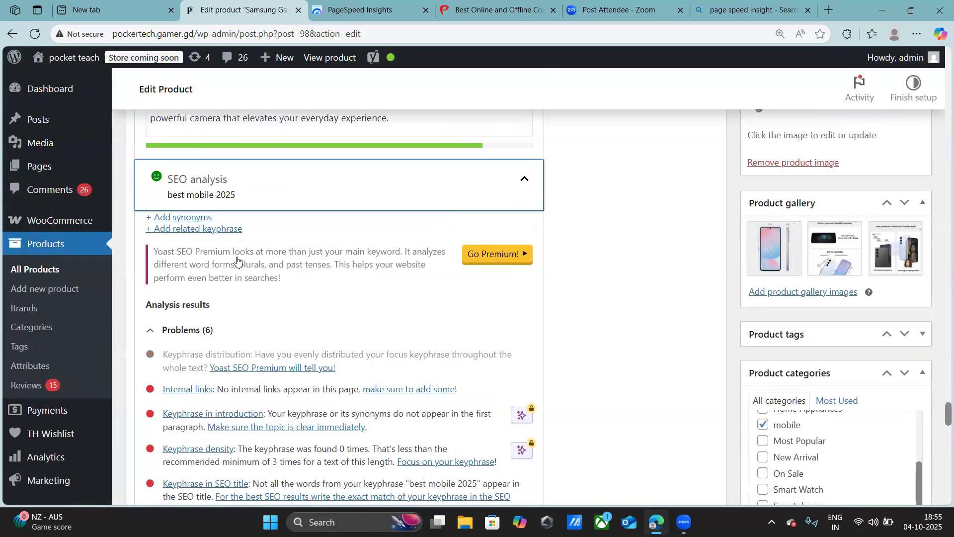
# - Return to the start of the Yoast SEO section and open the product's schema settings
pyautogui.scroll(6, 244, 269)
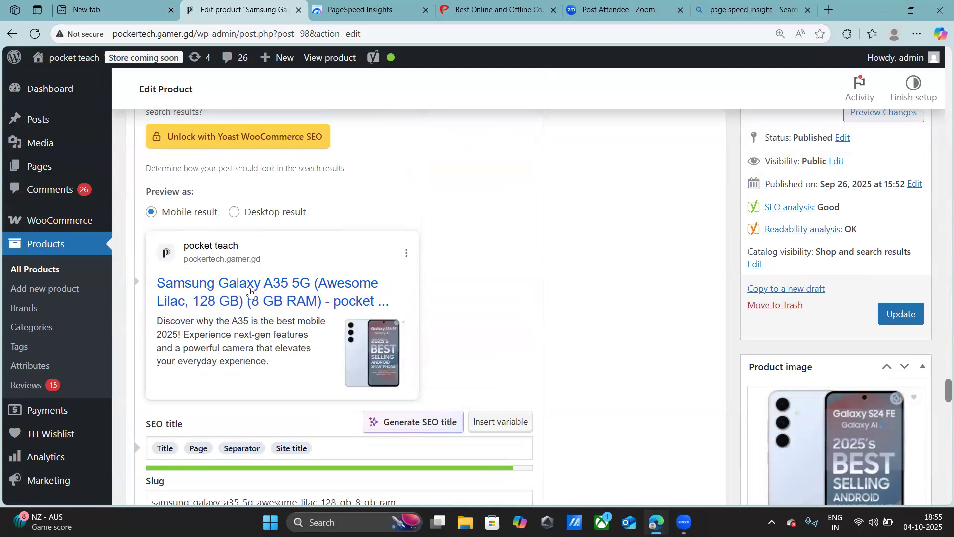
pyautogui.scroll(5, 250, 293)
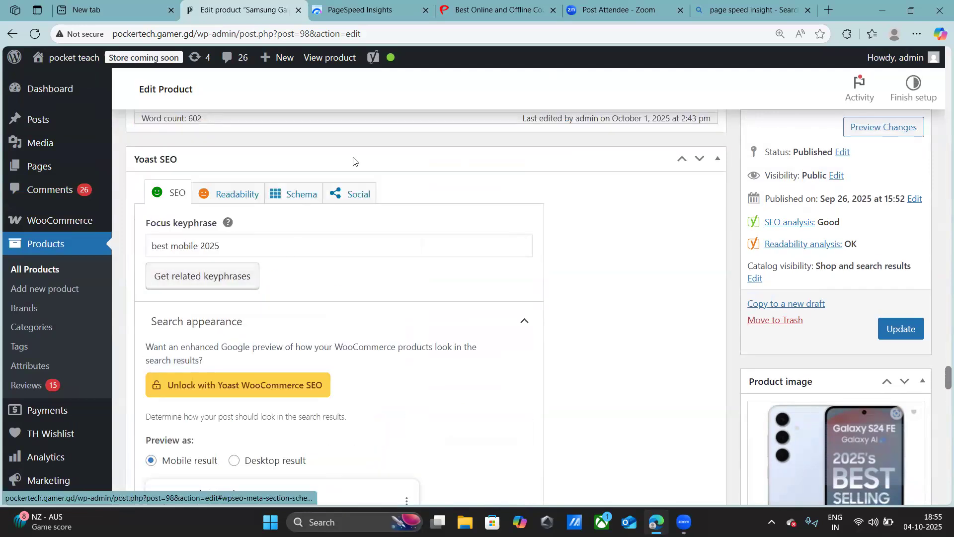
pyautogui.click(307, 192)
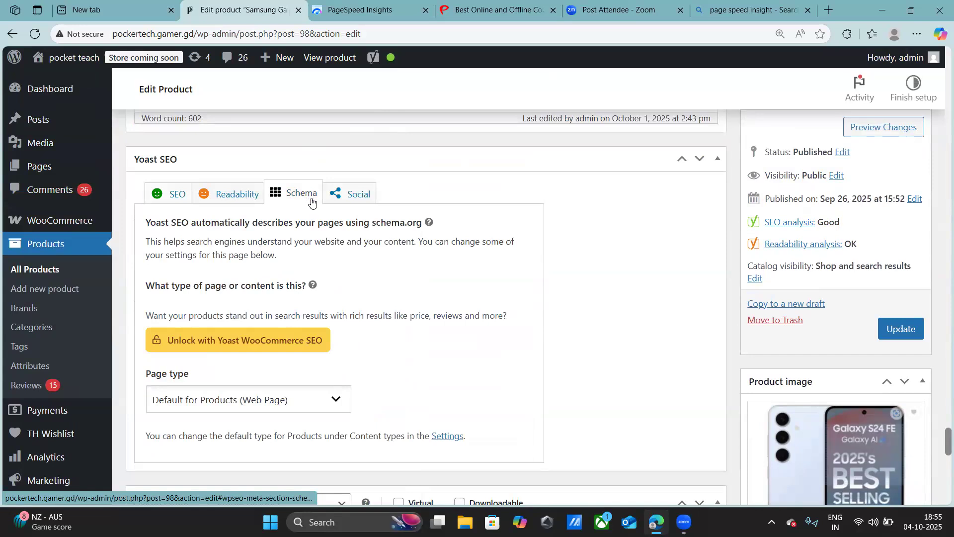
# - Review the page type options available in the product's Yoast schema settings
pyautogui.scroll(-2, 245, 279)
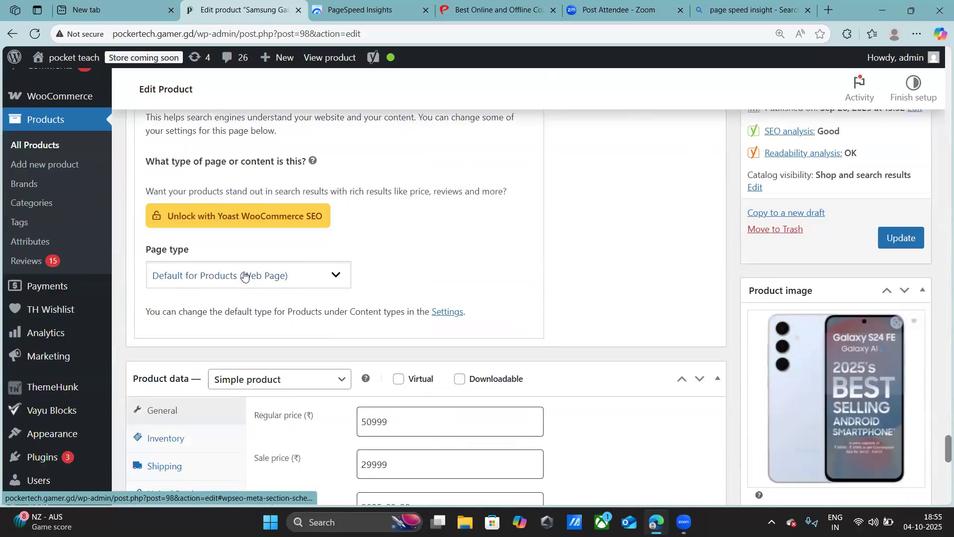
pyautogui.click(245, 276)
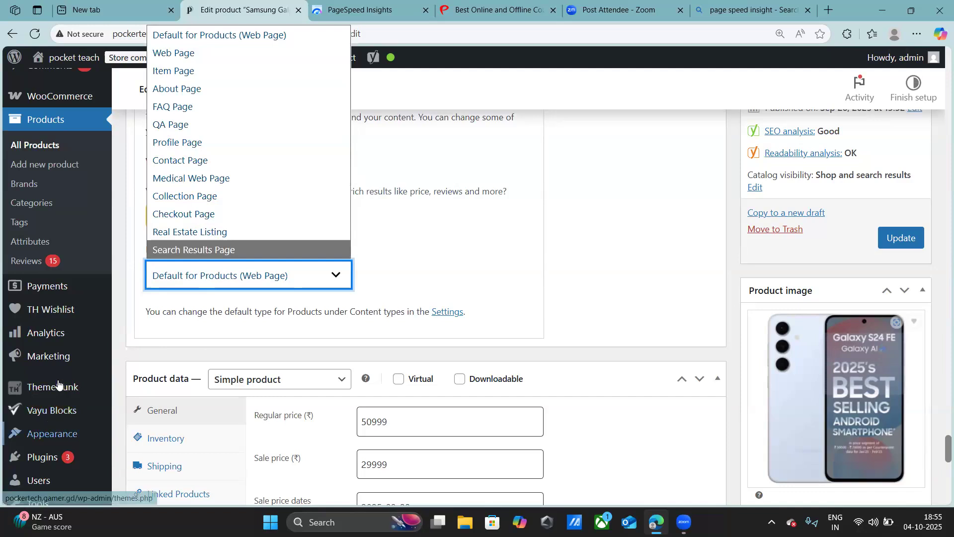
pyautogui.moveTo(61, 391)
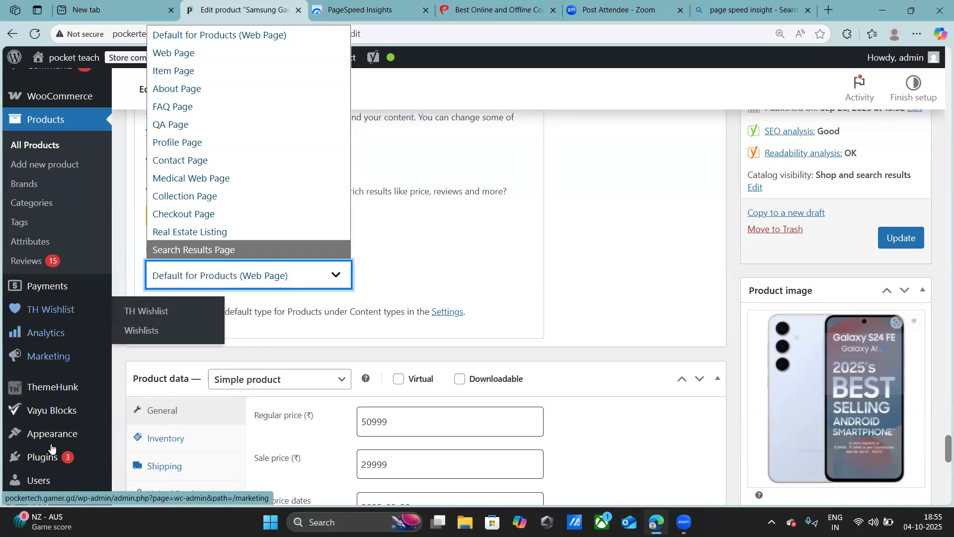
# - Leave the product editor and open the list of schema types in the Structured Data plugin
pyautogui.scroll(-5, 52, 378)
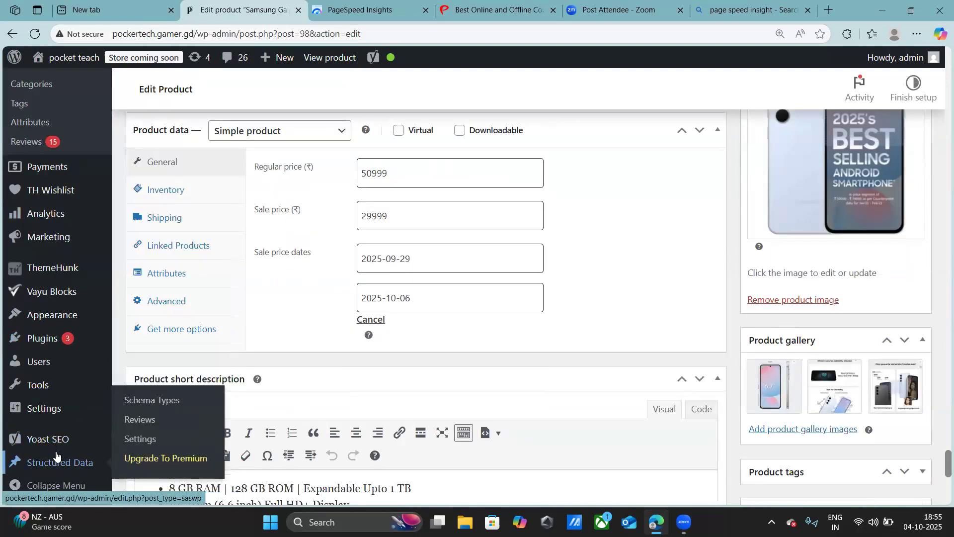
pyautogui.moveTo(51, 417)
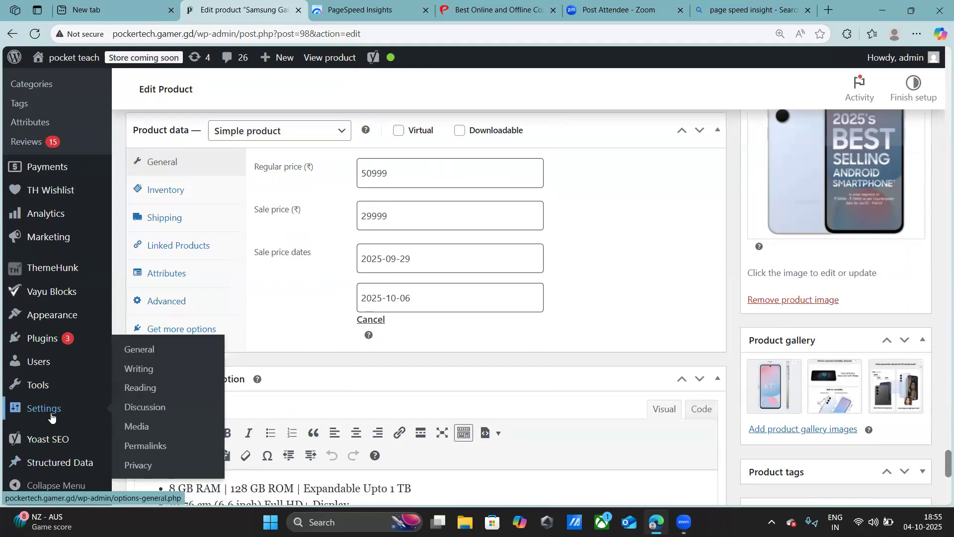
pyautogui.moveTo(54, 462)
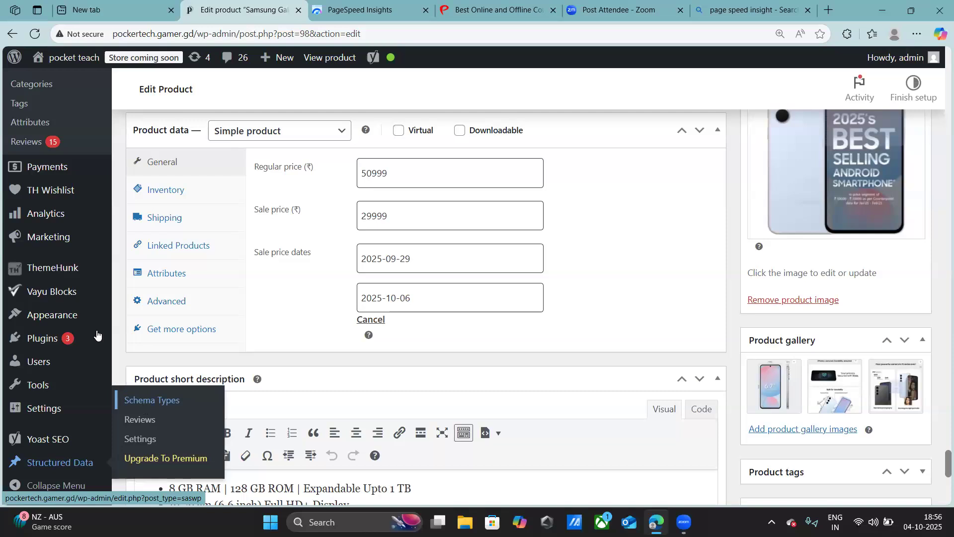
pyautogui.moveTo(54, 291)
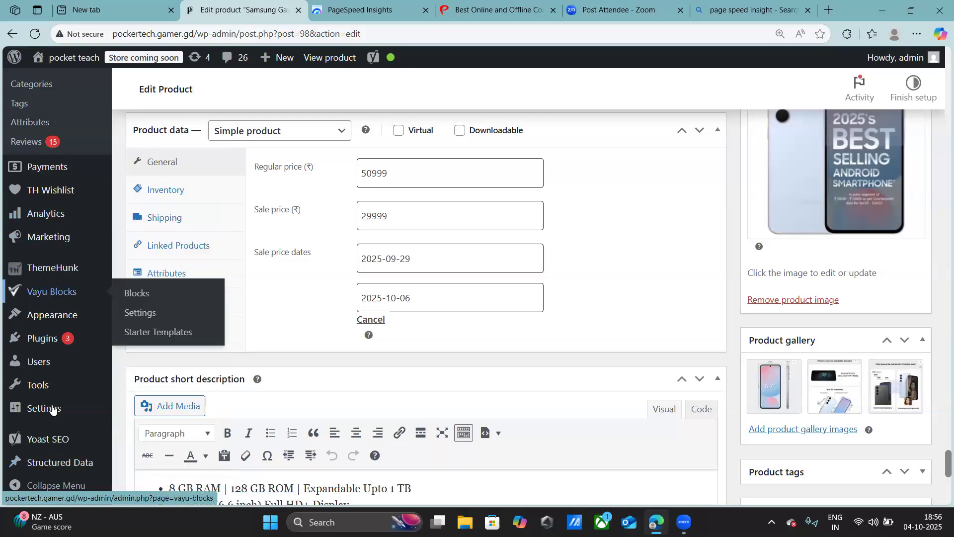
pyautogui.click(162, 397)
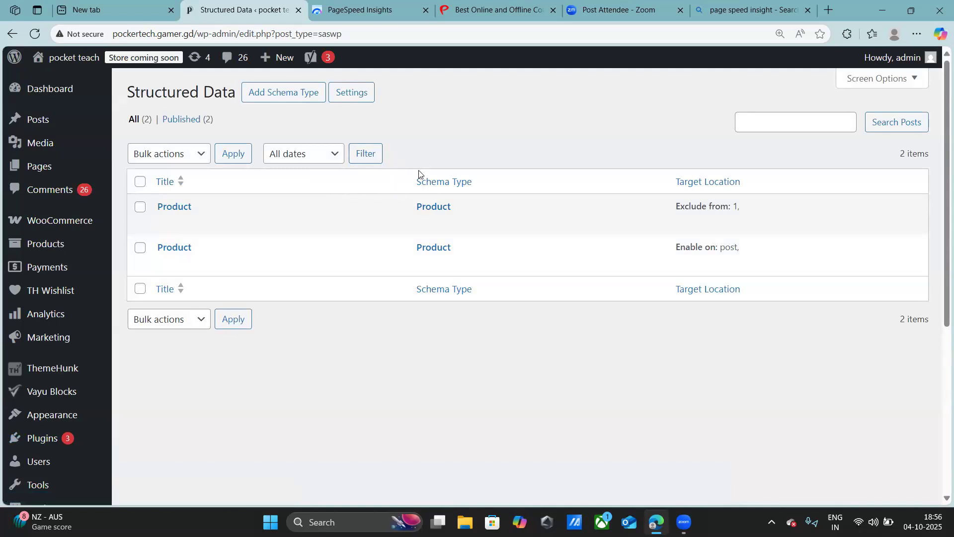
# - Start adding a new schema, choose Product as its schema type and continue to the placement settings
pyautogui.click(294, 99)
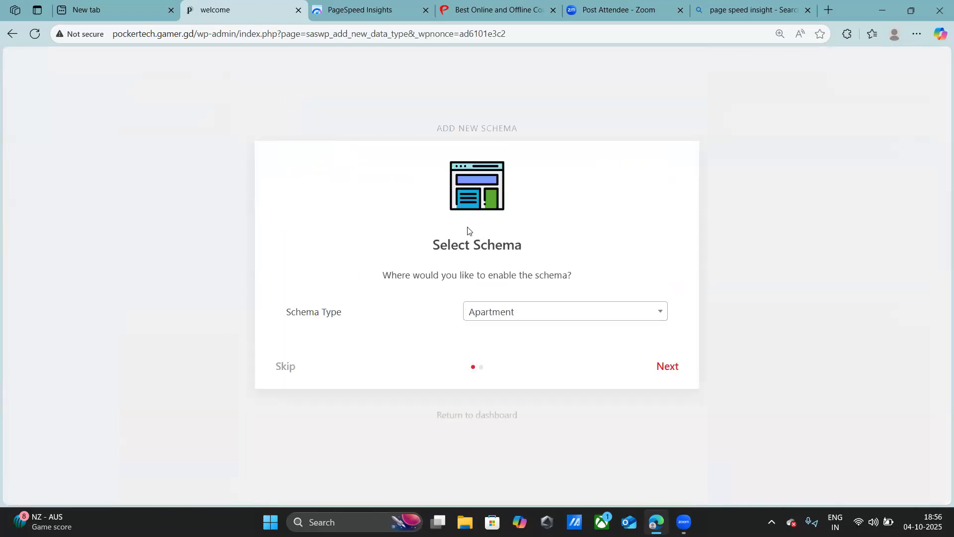
pyautogui.click(502, 317)
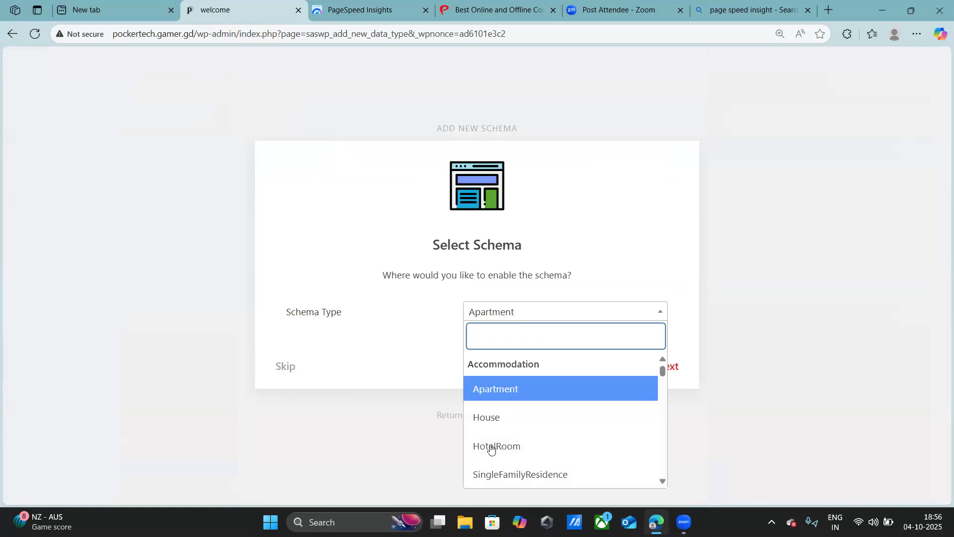
pyautogui.scroll(-10, 497, 437)
pyautogui.scroll(-10, 498, 426)
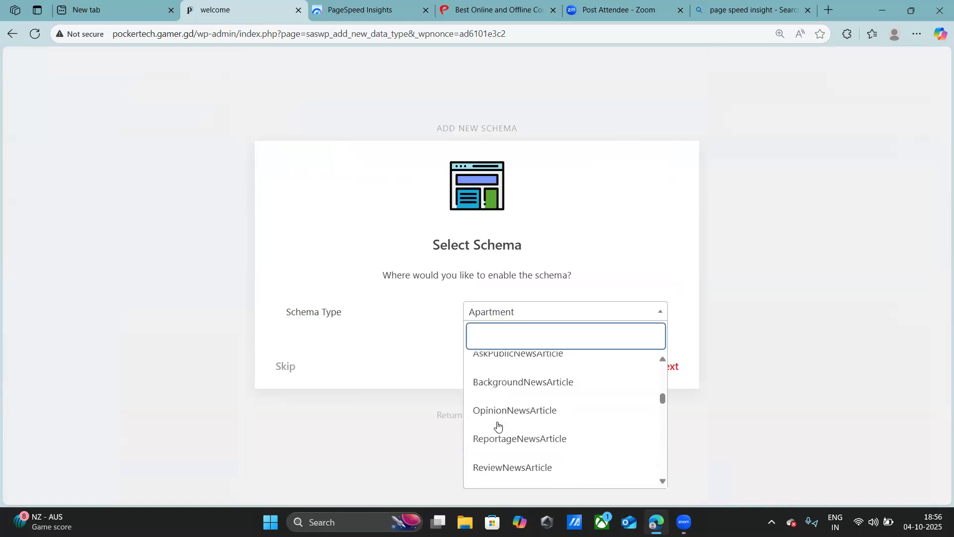
pyautogui.scroll(-10, 498, 426)
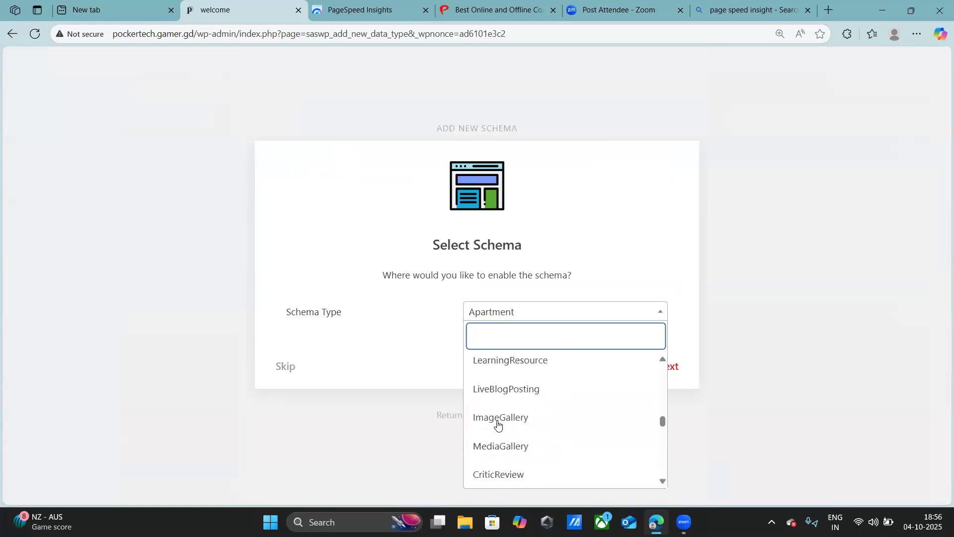
pyautogui.scroll(5, 498, 424)
pyautogui.scroll(-7, 499, 418)
pyautogui.scroll(-3, 498, 416)
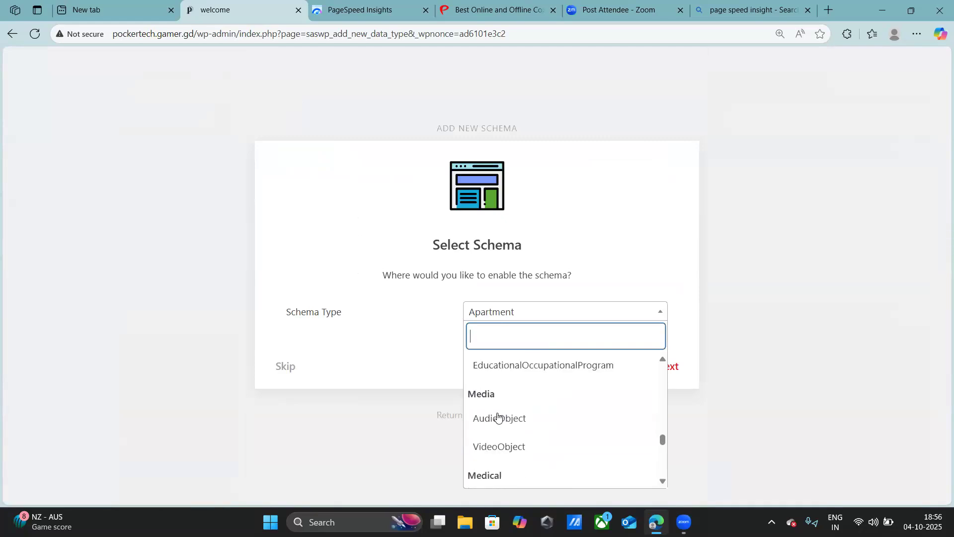
pyautogui.scroll(-4, 499, 413)
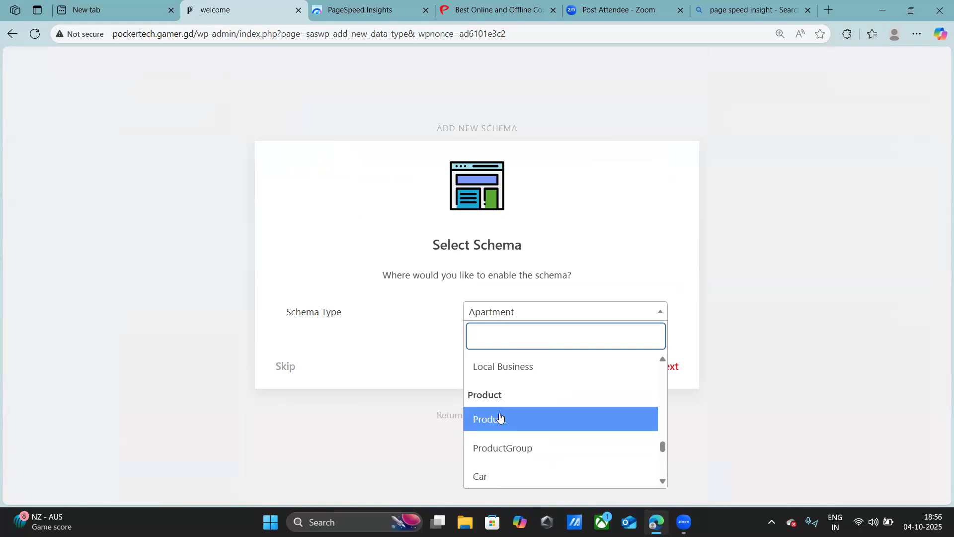
pyautogui.click(538, 419)
pyautogui.click(679, 376)
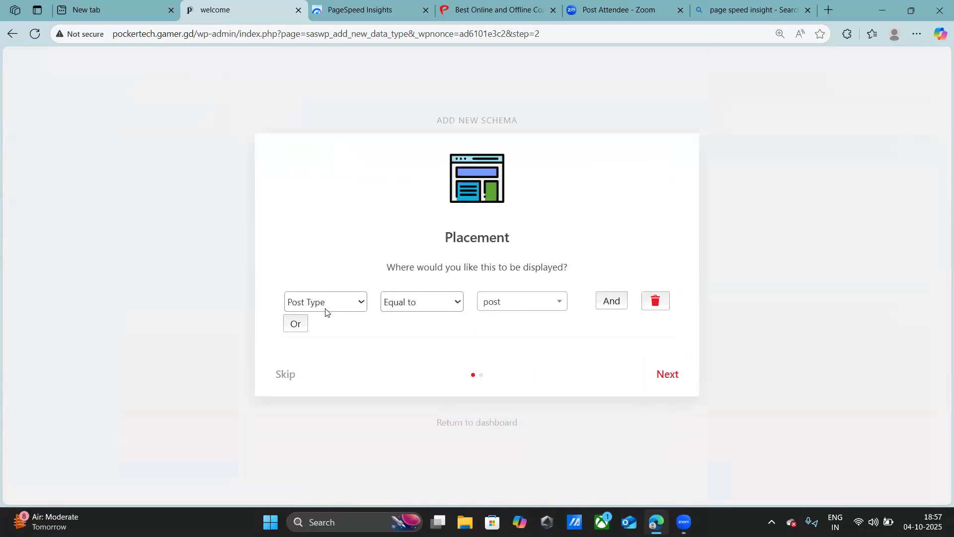
# - Look through the placement conditions, keep Post Type Equal to post, finish adding the schema and open it for editing
pyautogui.click(329, 305)
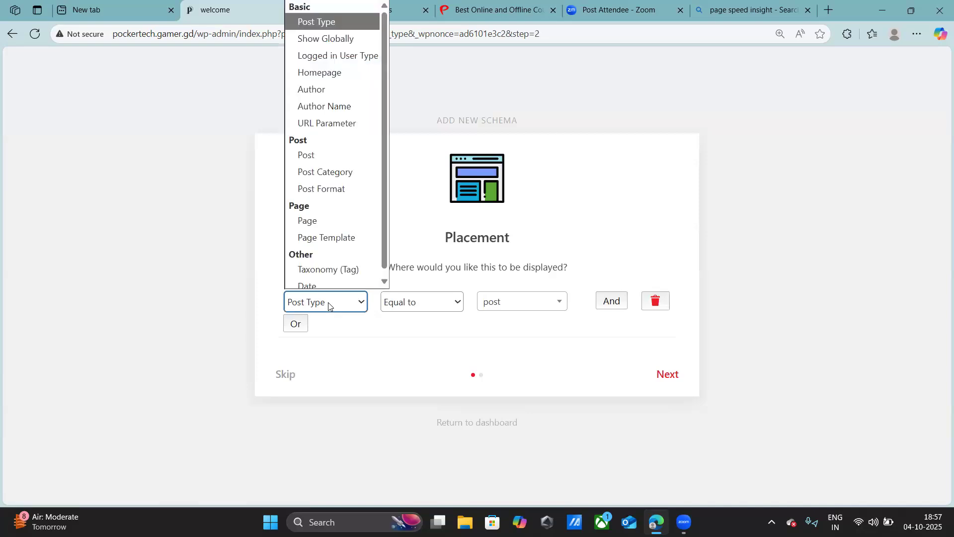
pyautogui.click(328, 302)
pyautogui.click(328, 302)
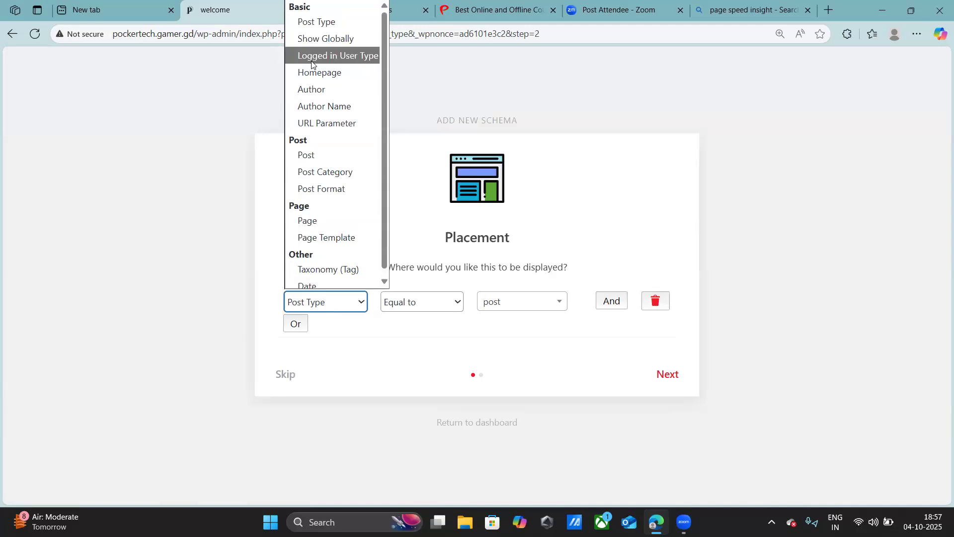
pyautogui.click(343, 311)
pyautogui.click(343, 310)
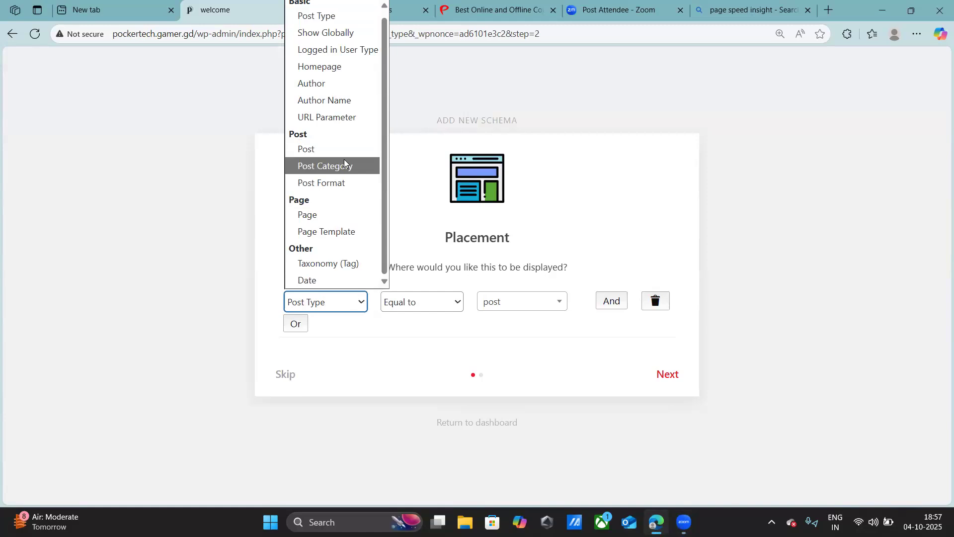
pyautogui.click(621, 123)
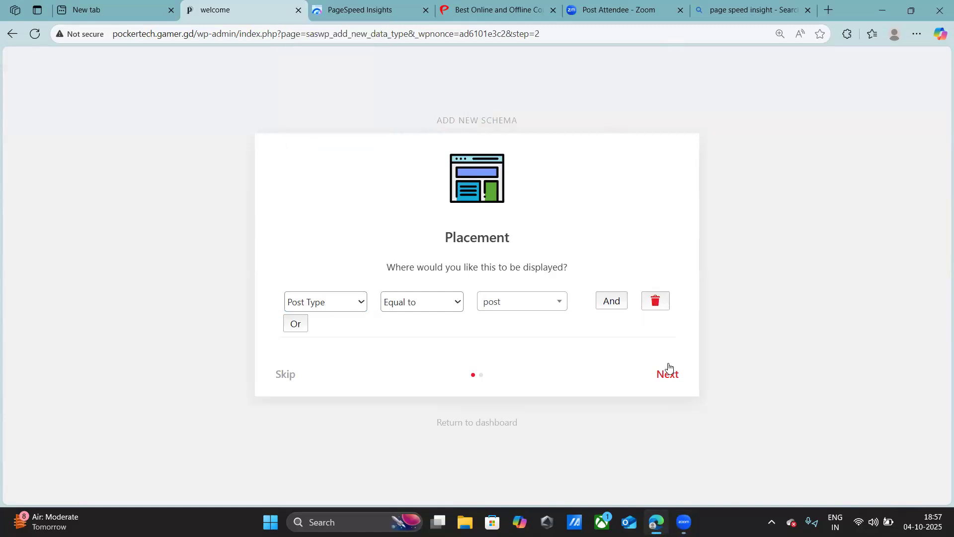
pyautogui.click(667, 374)
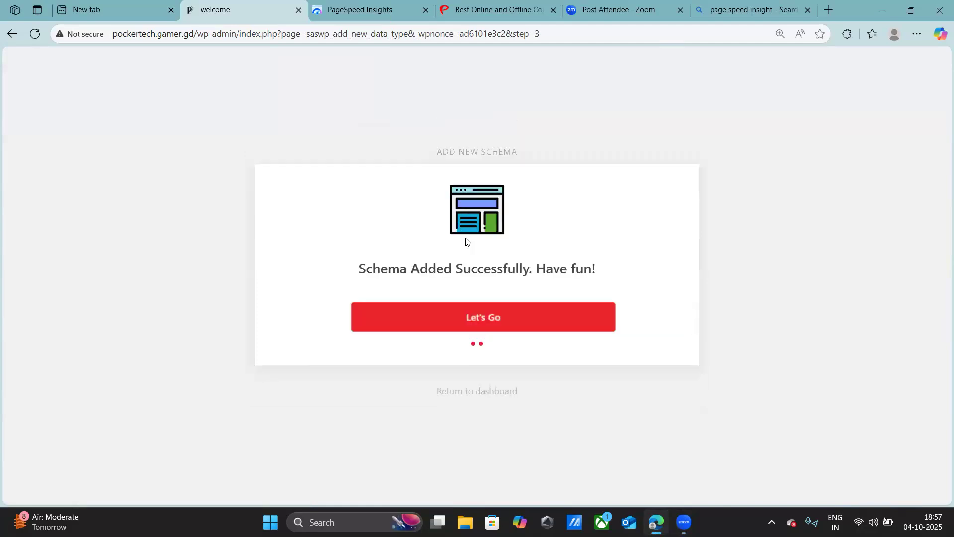
pyautogui.click(477, 322)
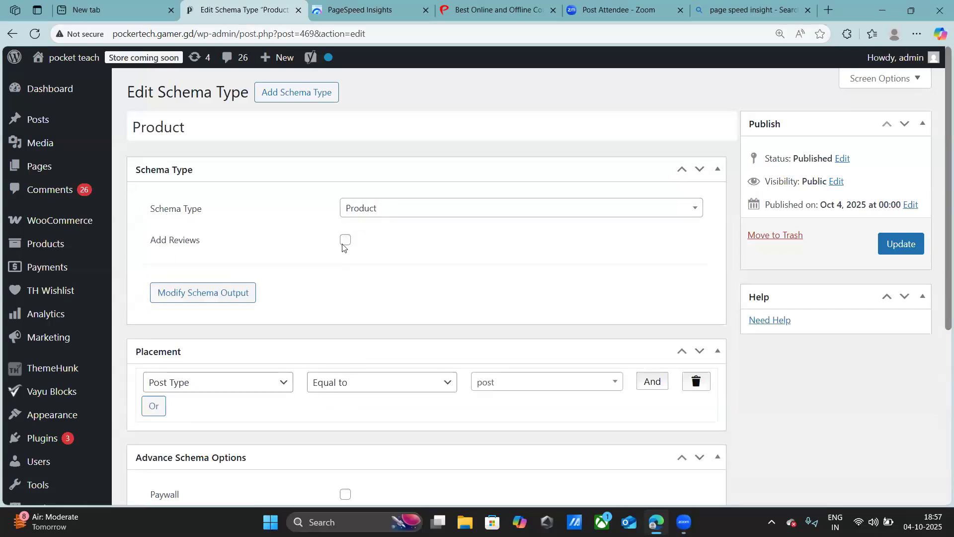
# - Review the Product schema's type, placement and advanced options, and update the schema
pyautogui.scroll(-2, 343, 249)
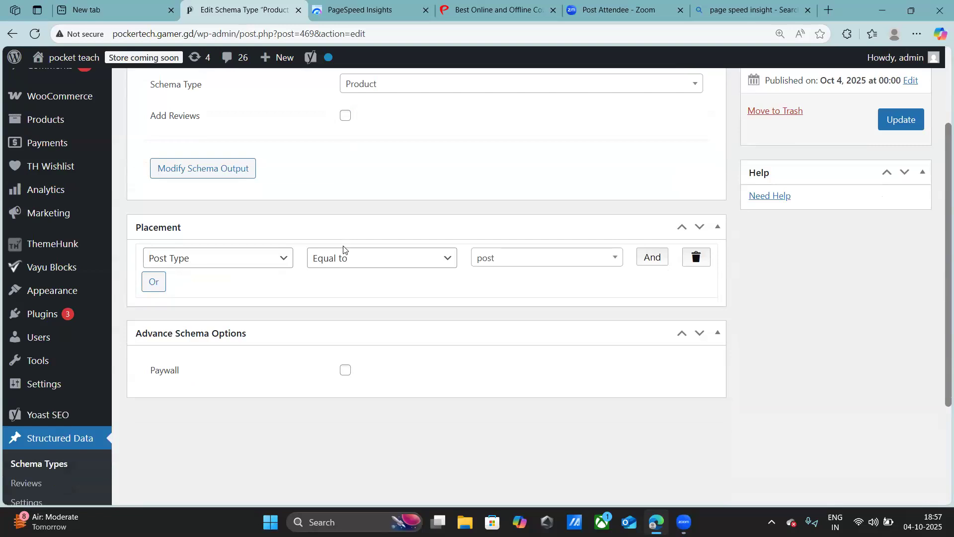
pyautogui.scroll(-1, 344, 248)
pyautogui.scroll(2, 298, 241)
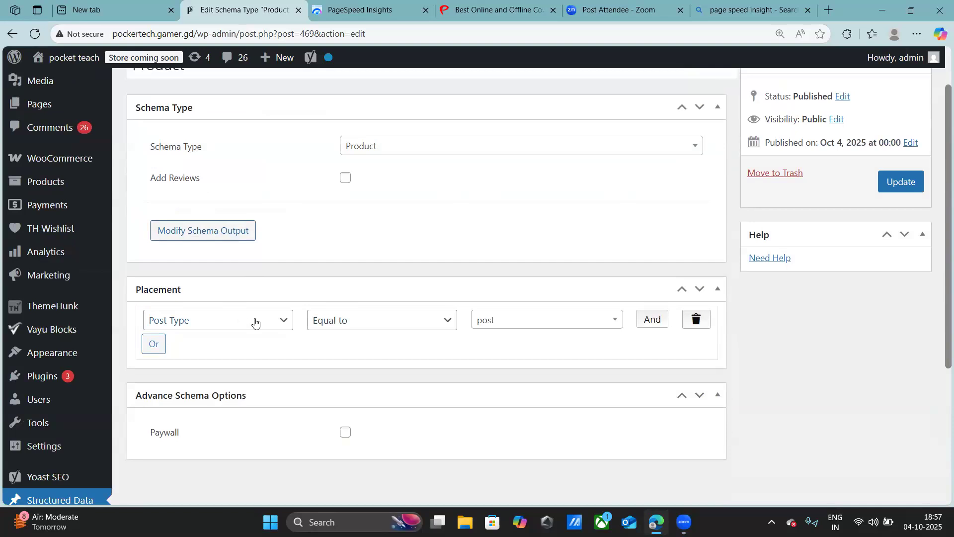
pyautogui.scroll(-1, 259, 323)
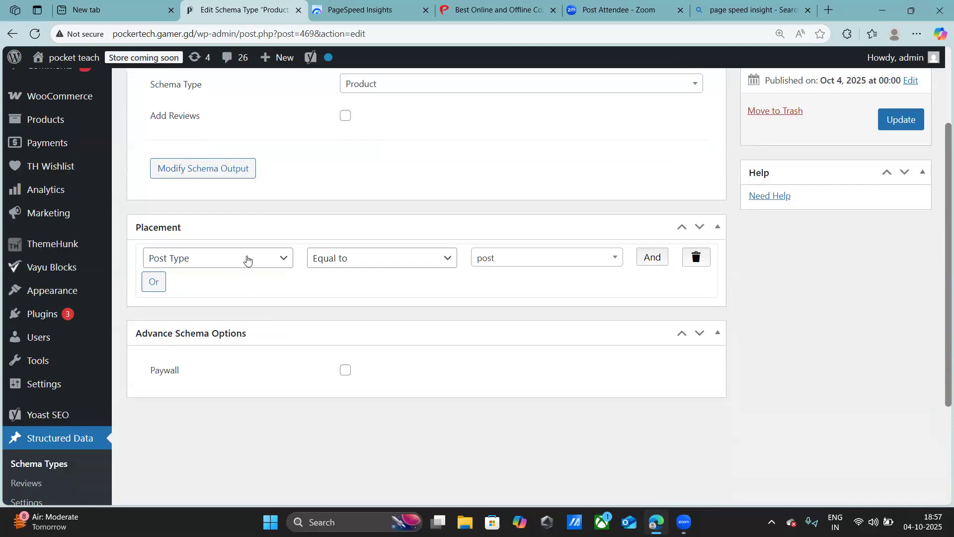
pyautogui.scroll(2, 248, 254)
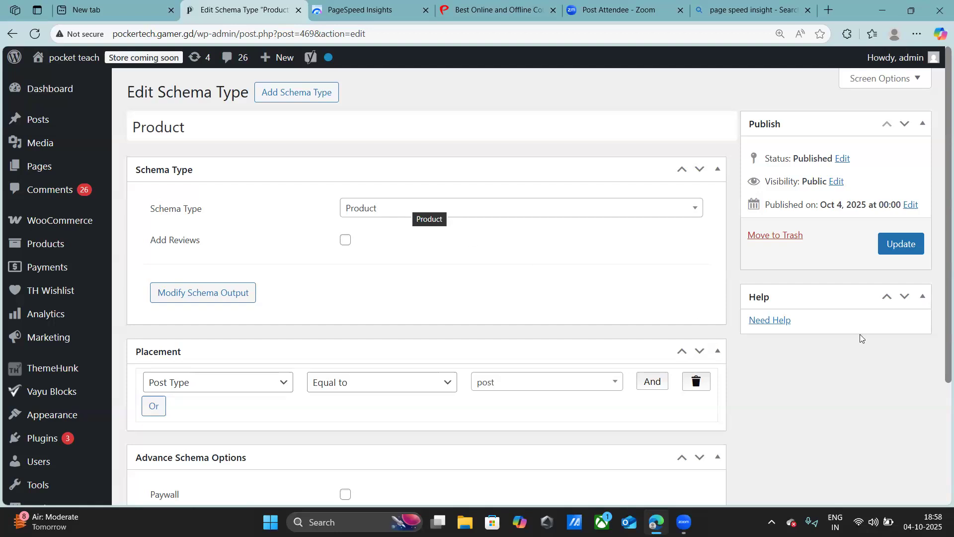
pyautogui.click(909, 246)
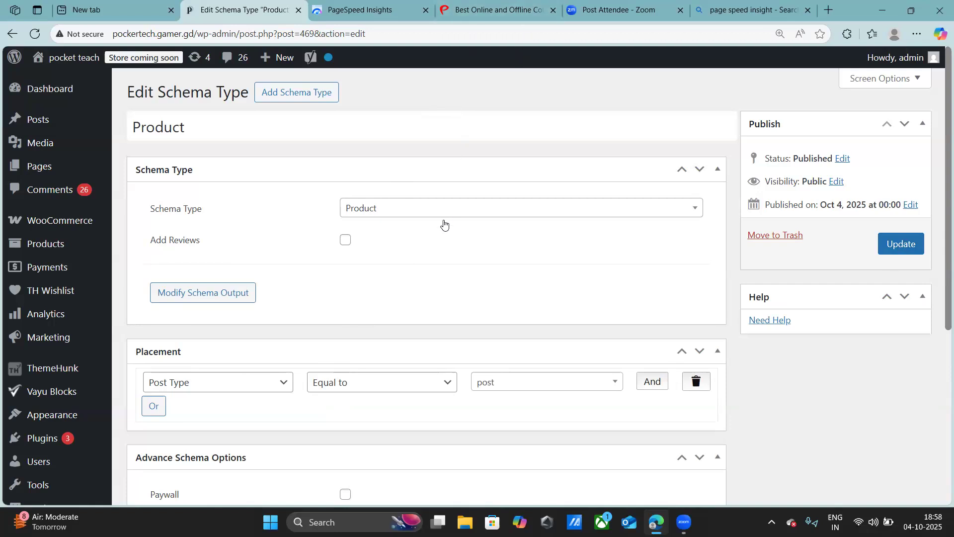
# - Switch to the Prayug course dashboard and check the status and deadline of the Web Design assignment
pyautogui.click(501, 6)
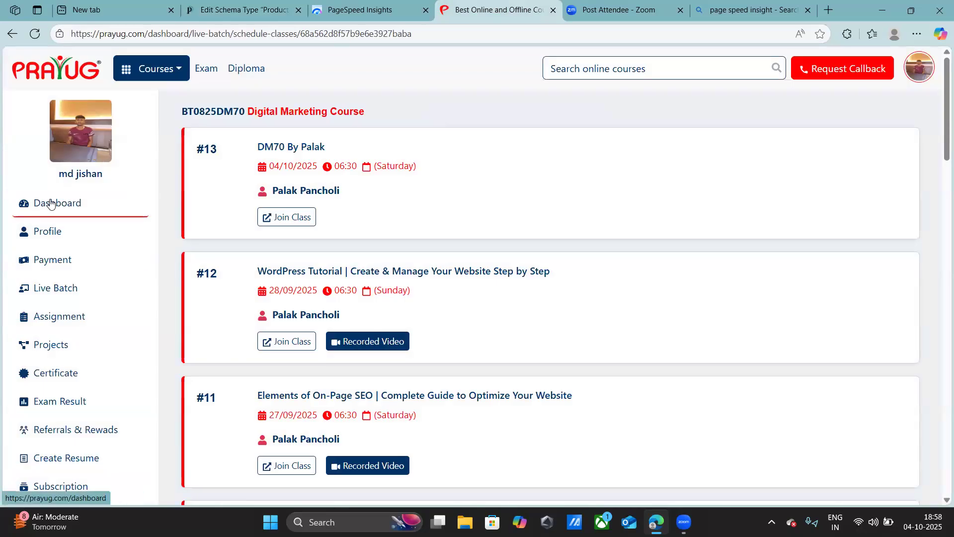
pyautogui.click(51, 204)
pyautogui.click(511, 342)
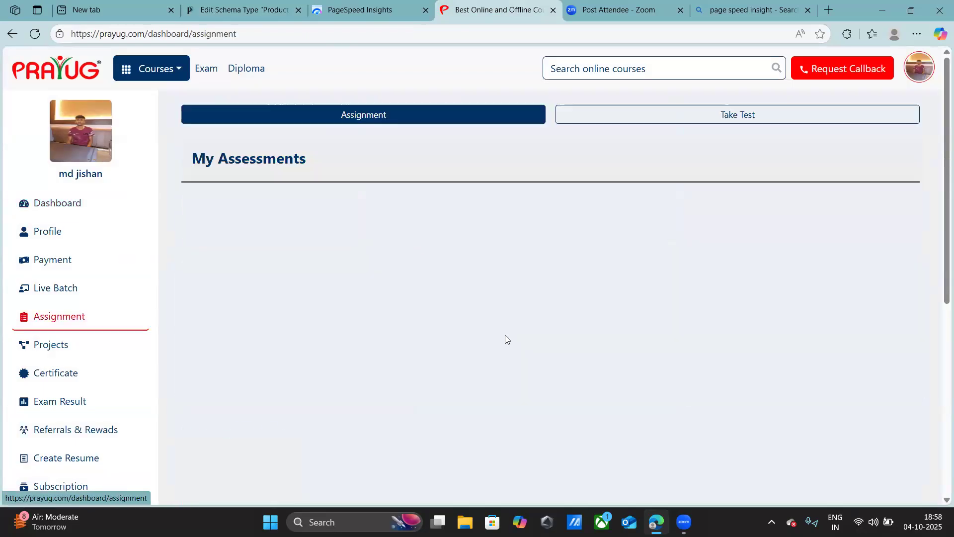
pyautogui.scroll(-1, 405, 326)
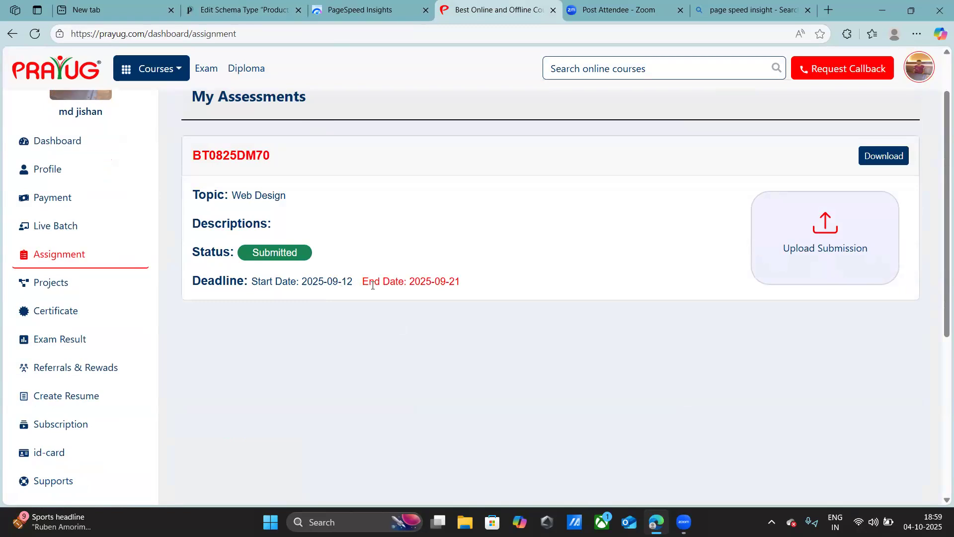
pyautogui.scroll(-1, 373, 287)
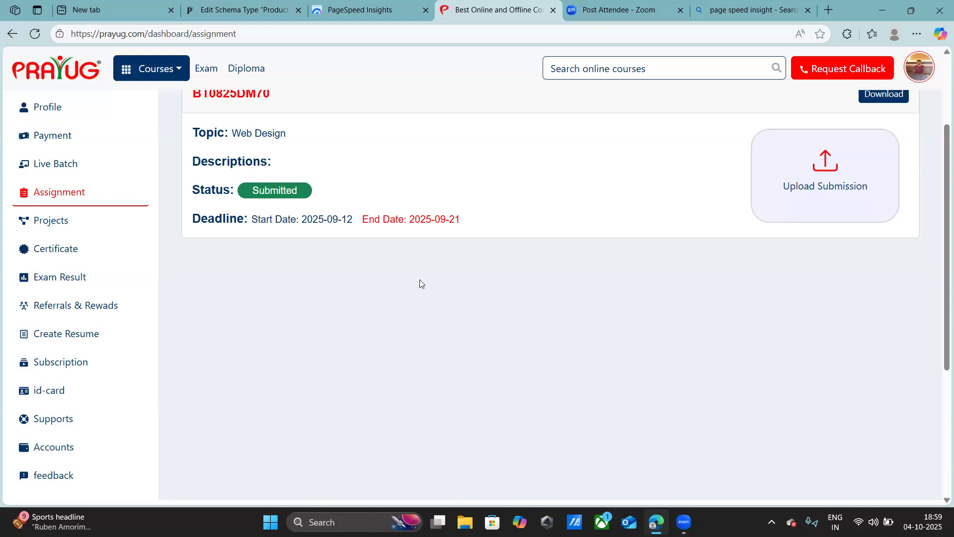
pyautogui.scroll(1, 418, 279)
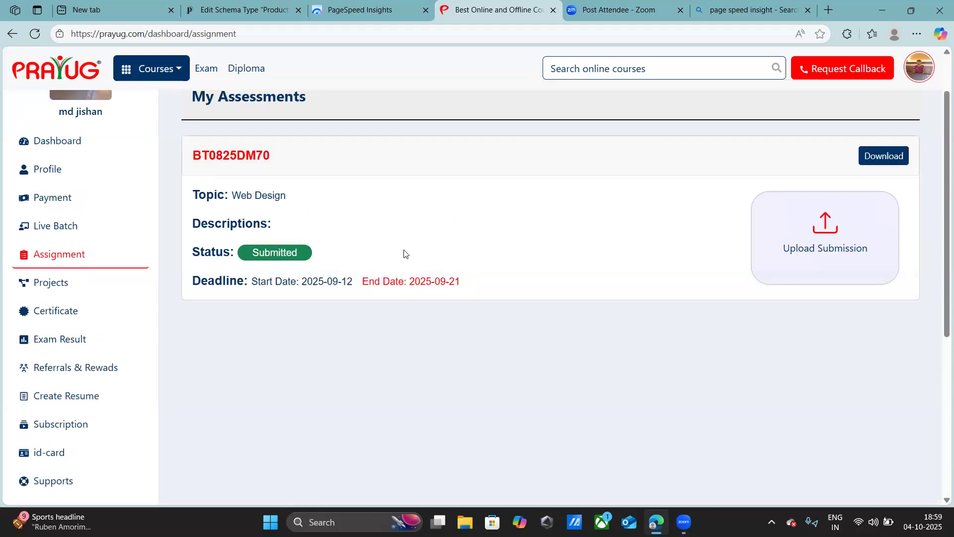
pyautogui.scroll(1, 405, 253)
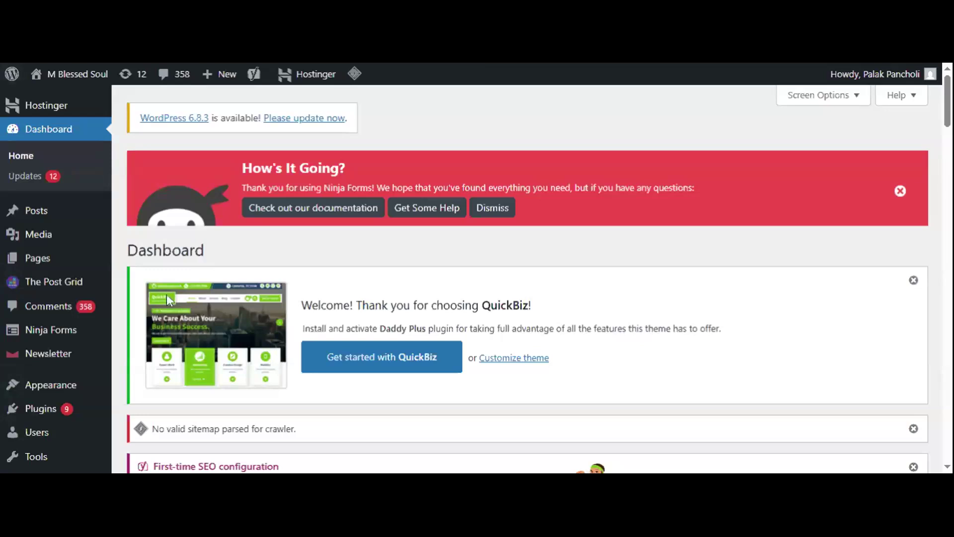
# - Open the list of all posts on the M Blessed Soul WordPress site and look at the newest entry
pyautogui.moveTo(36, 247)
pyautogui.moveTo(39, 214)
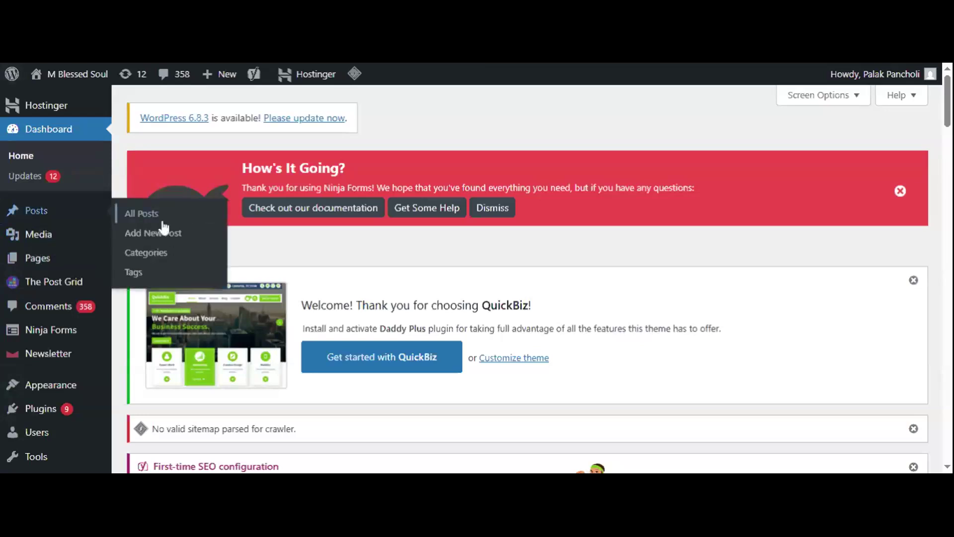
pyautogui.click(151, 215)
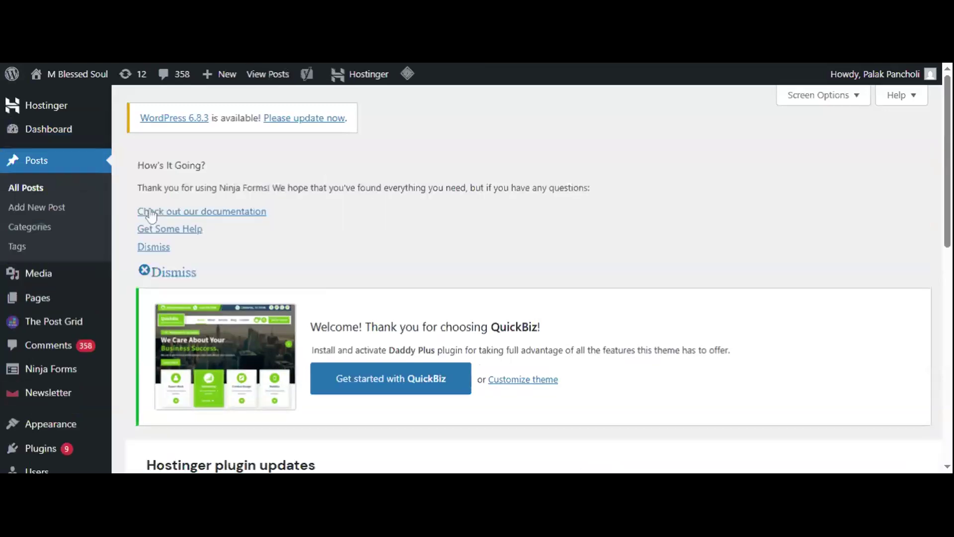
pyautogui.scroll(-5, 494, 152)
pyautogui.scroll(-6, 494, 153)
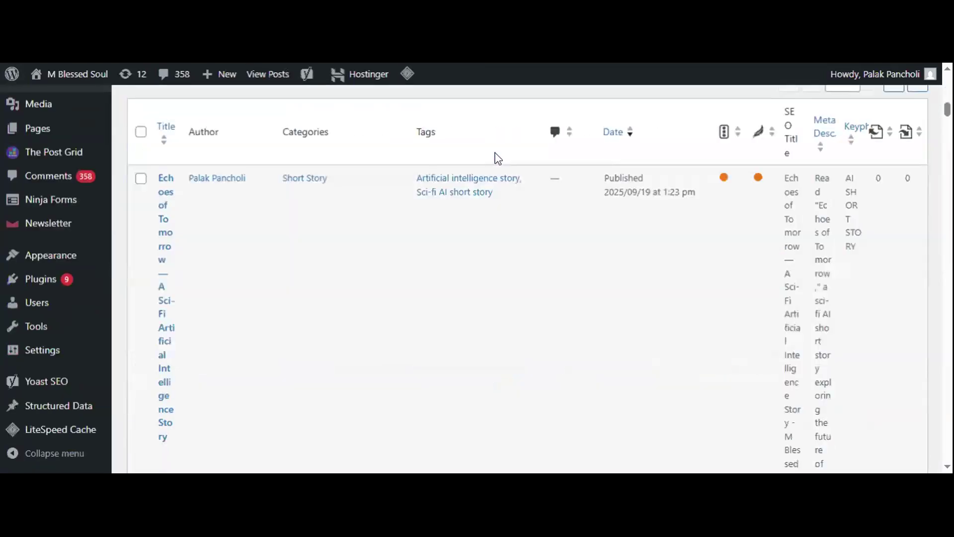
# - Find the draft Importance Of Gratitude For Students in the post list and open it for editing
pyautogui.scroll(1, 496, 158)
pyautogui.scroll(-1, 497, 159)
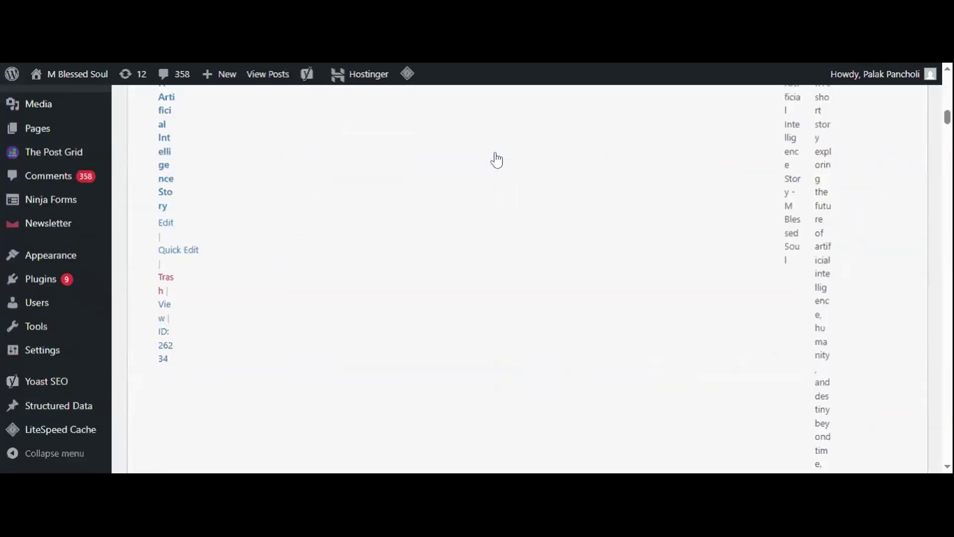
pyautogui.scroll(3, 496, 156)
pyautogui.scroll(-8, 498, 158)
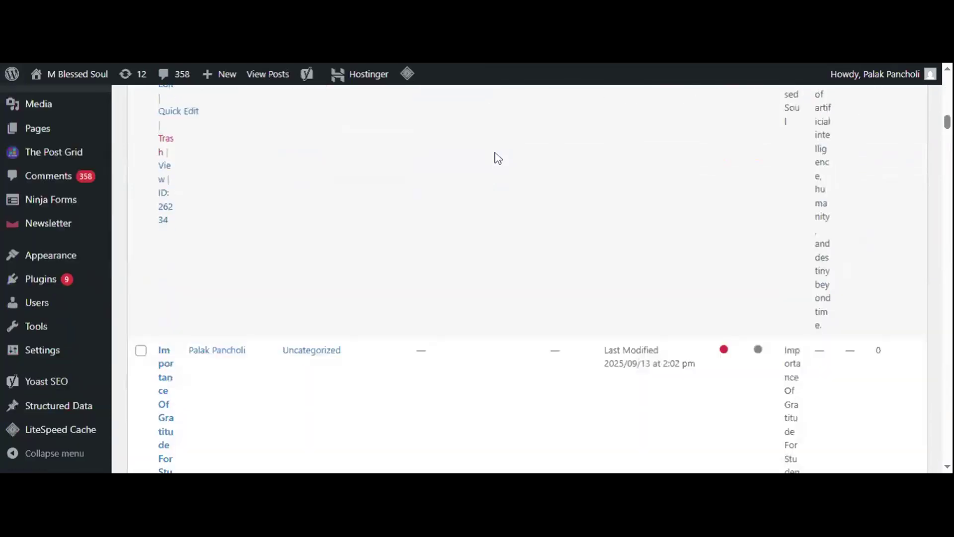
pyautogui.moveTo(224, 210)
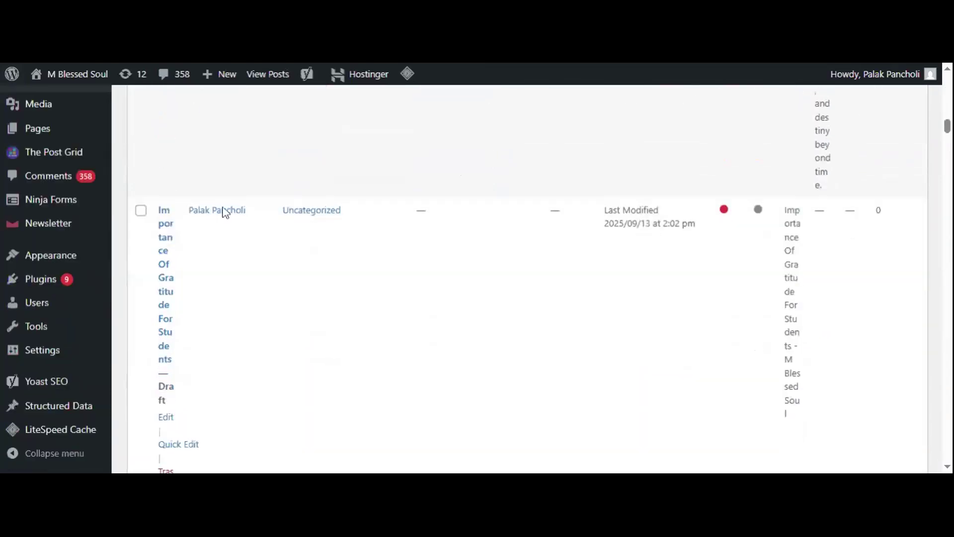
pyautogui.click(162, 248)
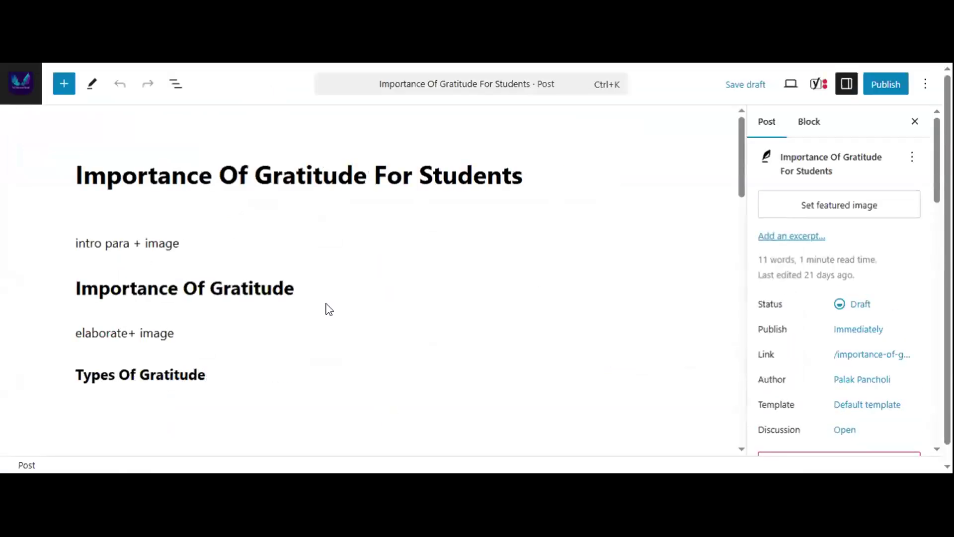
pyautogui.scroll(-5, 438, 273)
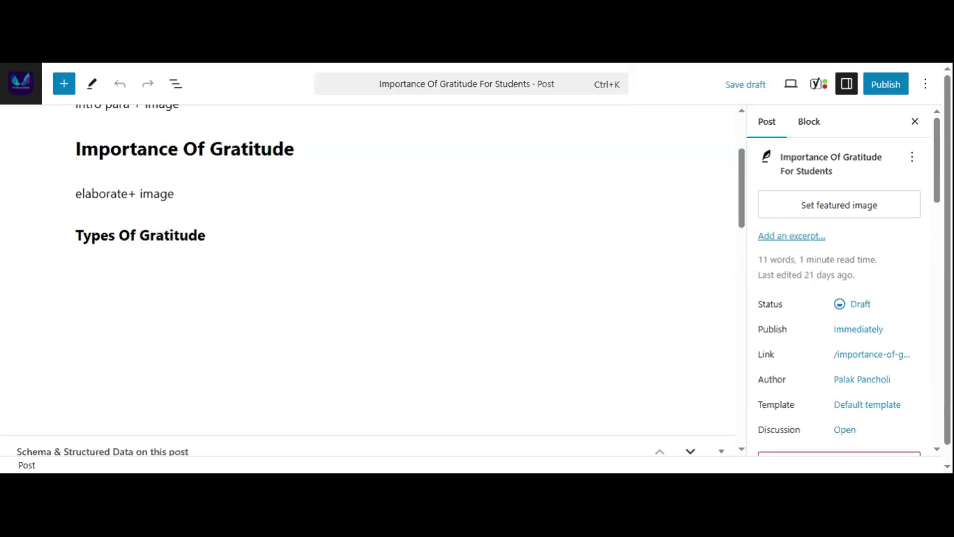
# - Open the live M Blessed Soul home page from the dashboard and go to its Fitness category
pyautogui.hotkey('ctrl', 'Tab')
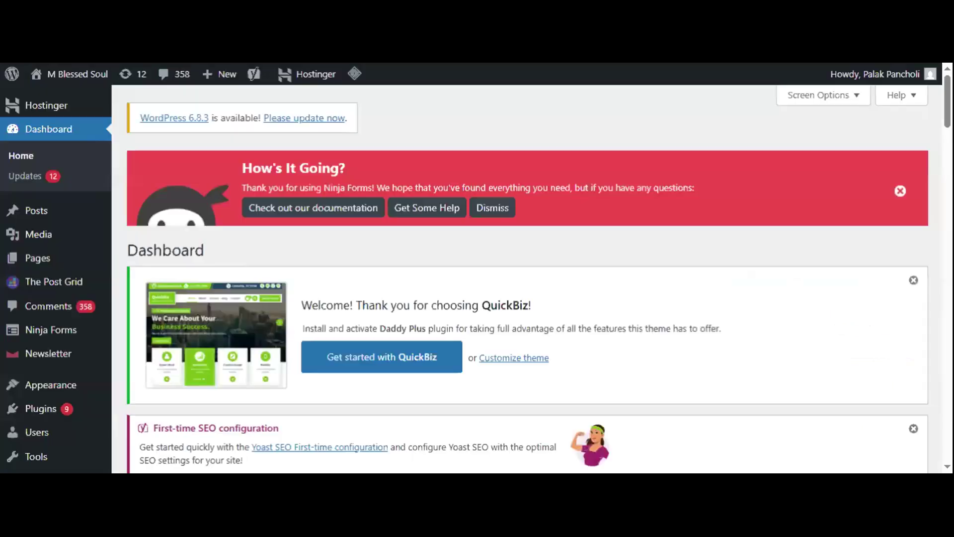
pyautogui.moveTo(54, 79)
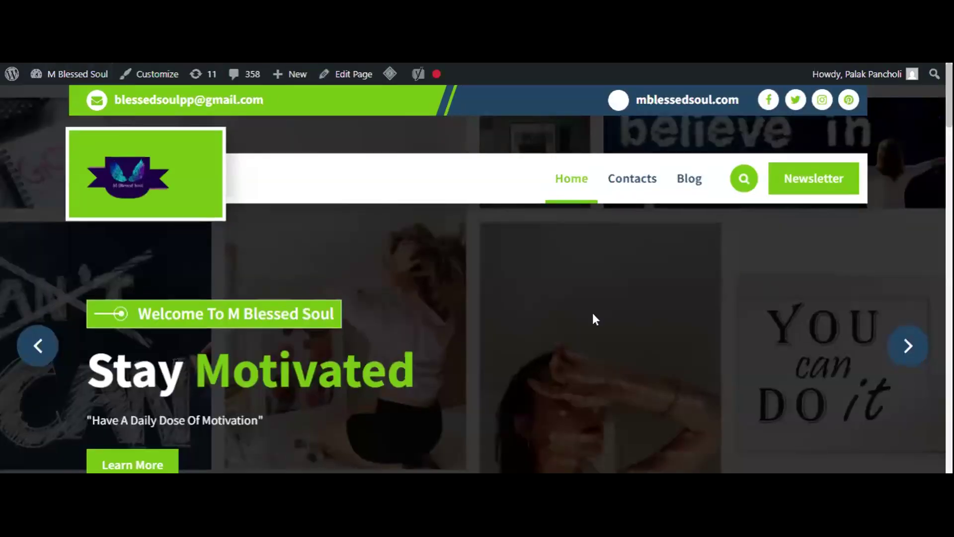
pyautogui.scroll(-3, 593, 313)
pyautogui.scroll(-5, 593, 314)
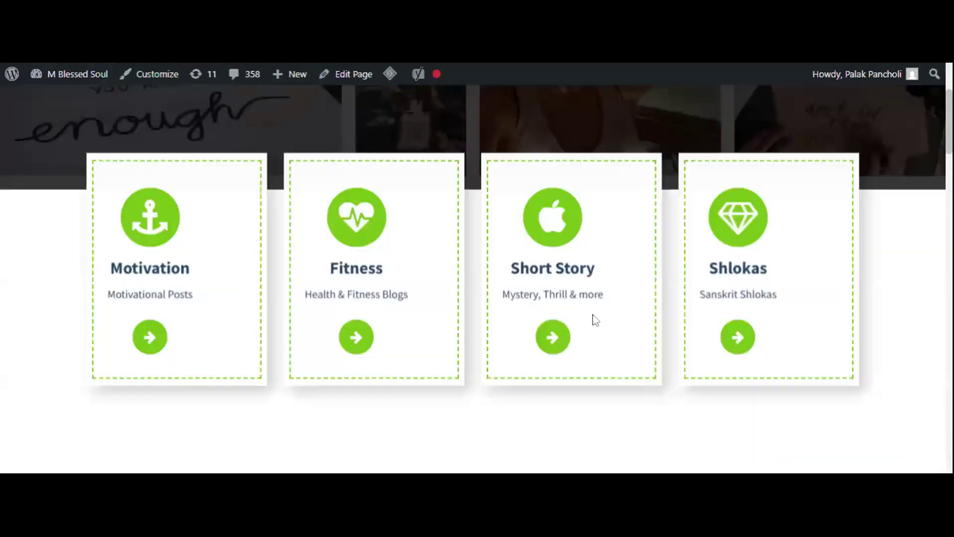
pyautogui.scroll(-1, 595, 321)
pyautogui.click(382, 266)
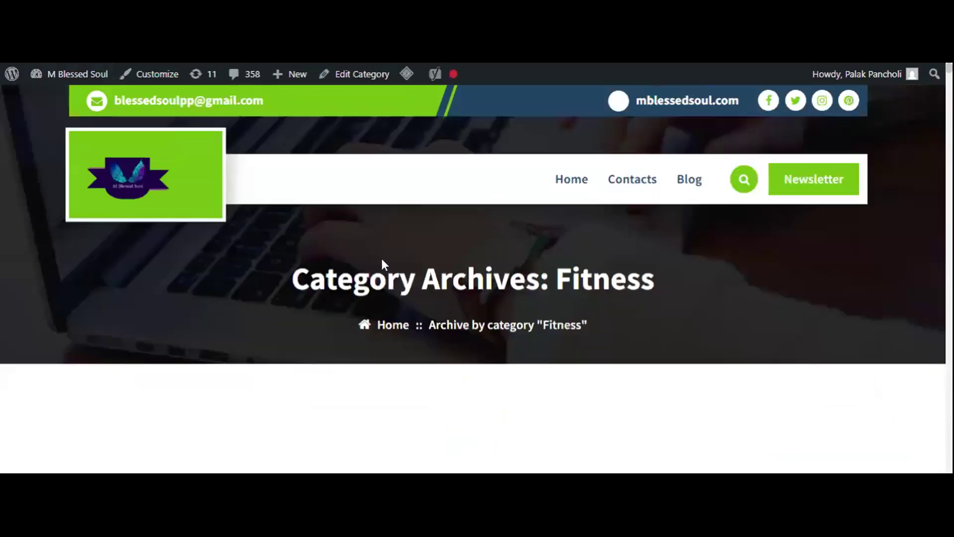
# - Open the Fitness post 7 Acupressure Points To Cure Diseases and view its opening text
pyautogui.scroll(-11, 639, 246)
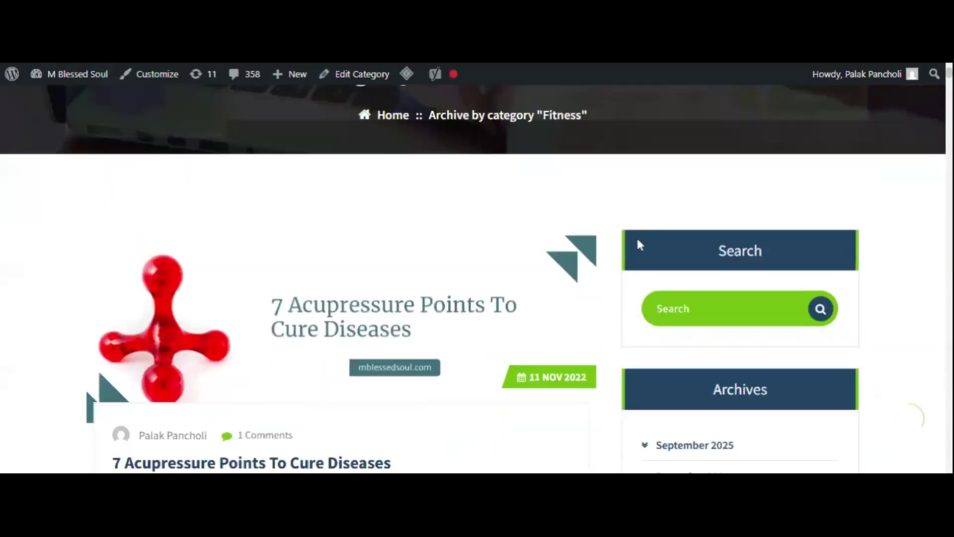
pyautogui.scroll(4, 639, 246)
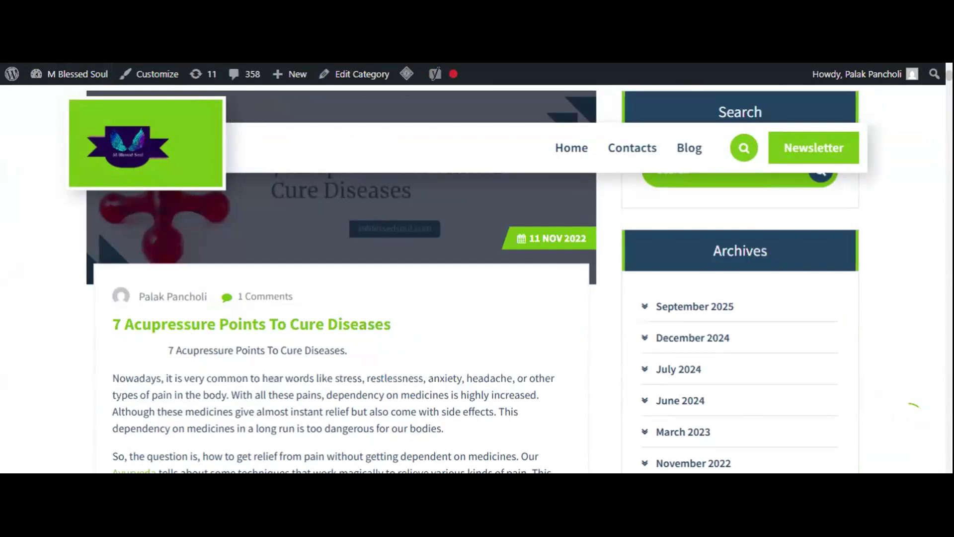
pyautogui.click(215, 332)
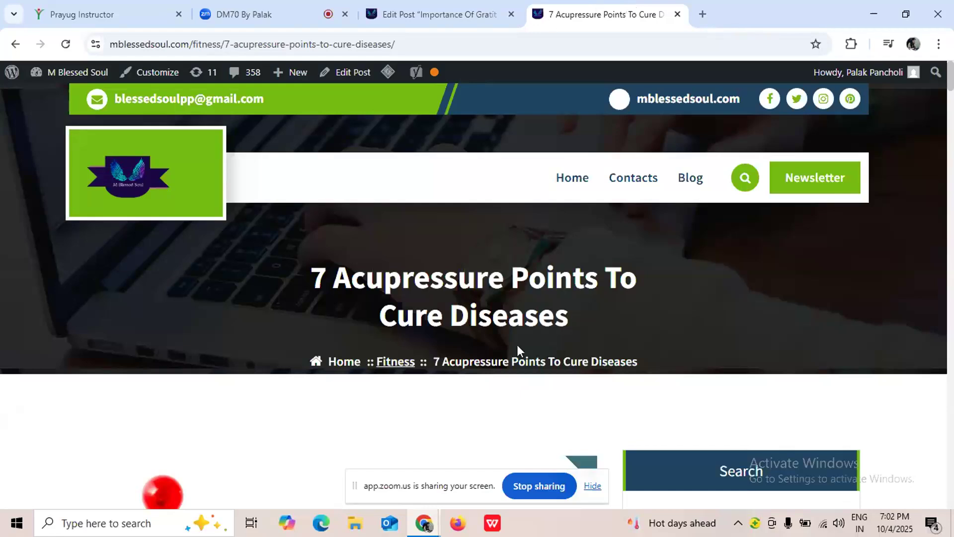
pyautogui.scroll(-4, 549, 313)
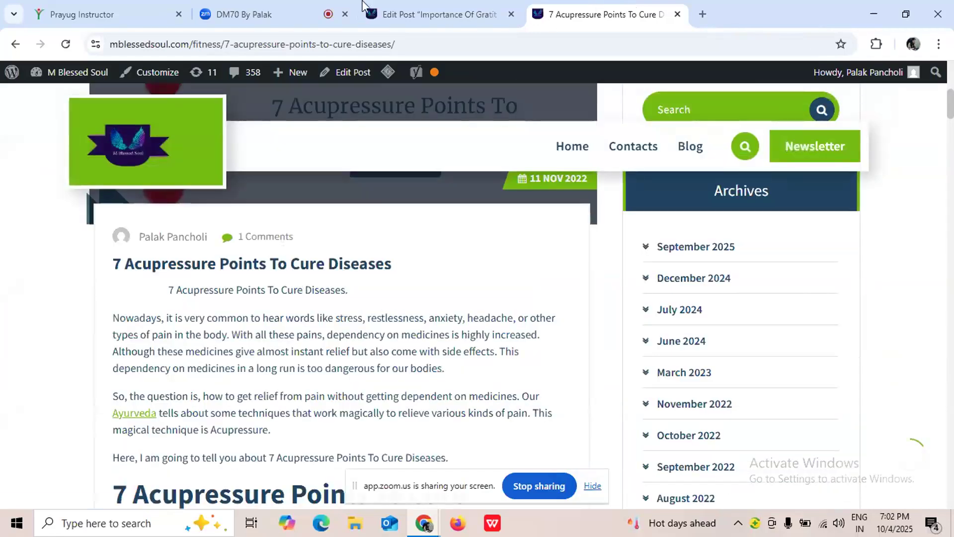
# - Copy the acupressure post's web address and add an empty paragraph below the Types Of Gratitude heading in the draft
pyautogui.click(447, 14)
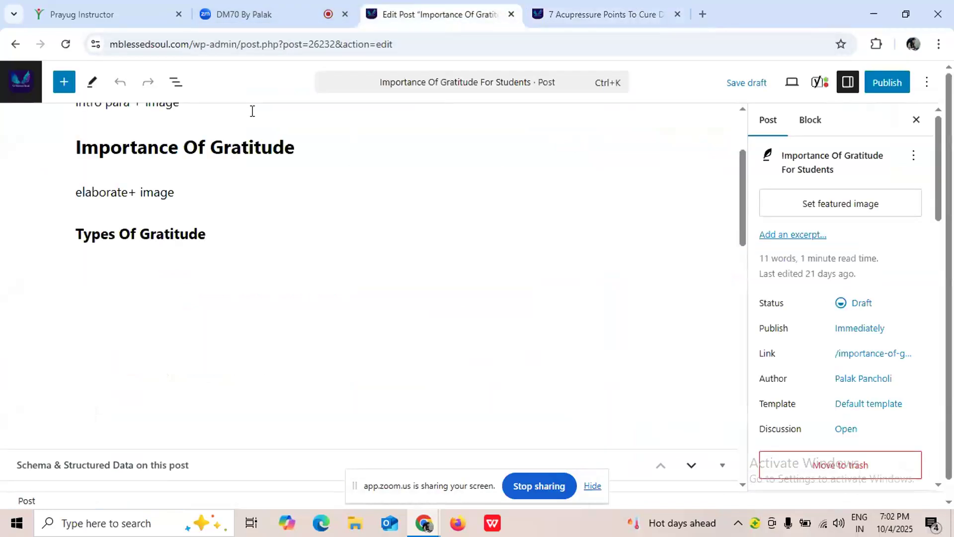
pyautogui.click(603, 13)
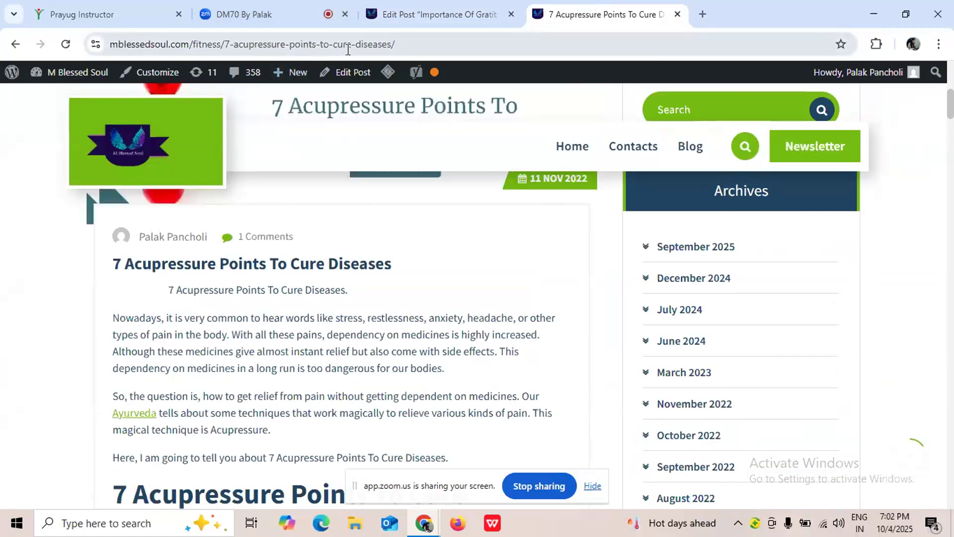
pyautogui.click(348, 50)
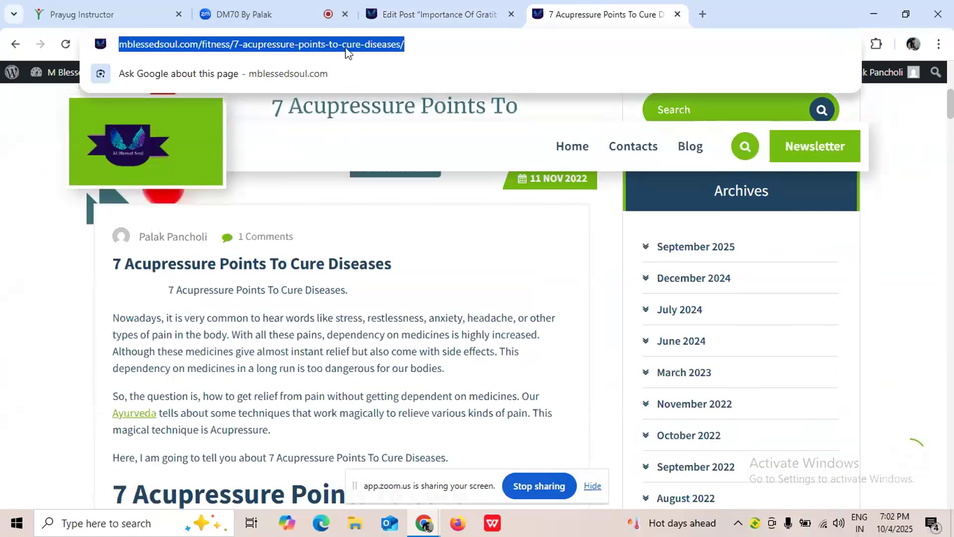
pyautogui.click(452, 10)
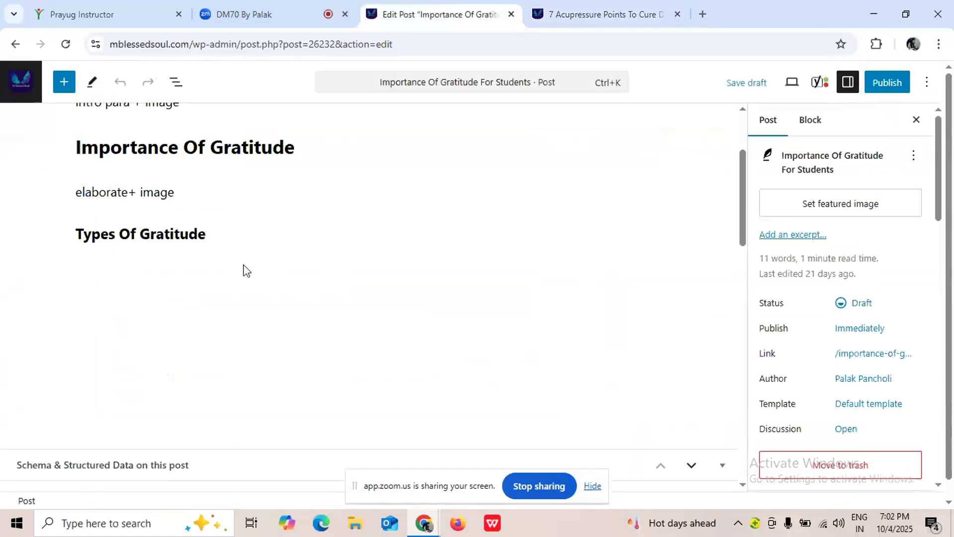
pyautogui.click(212, 235)
pyautogui.press('Return')
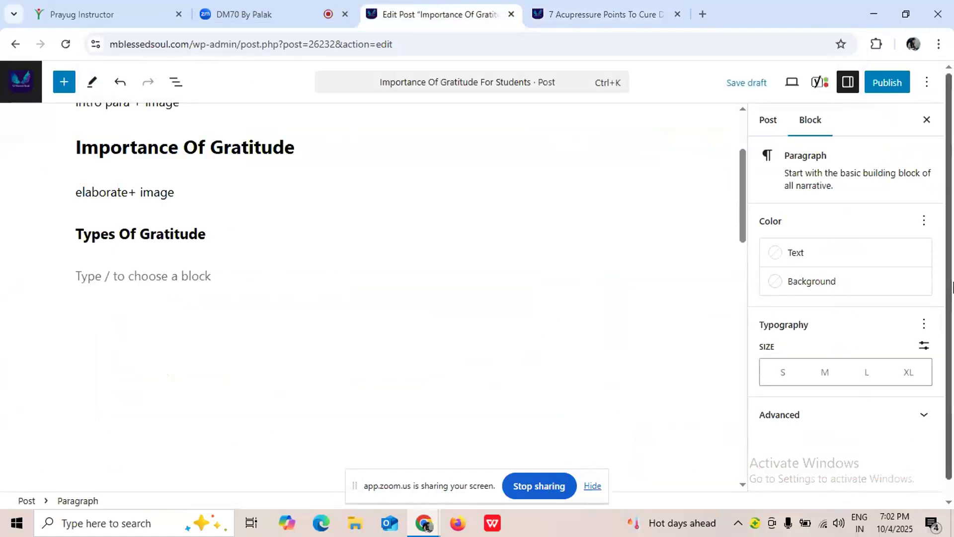
# - Switch to the Zoom meeting and mute the speaking participant
pyautogui.click(244, 14)
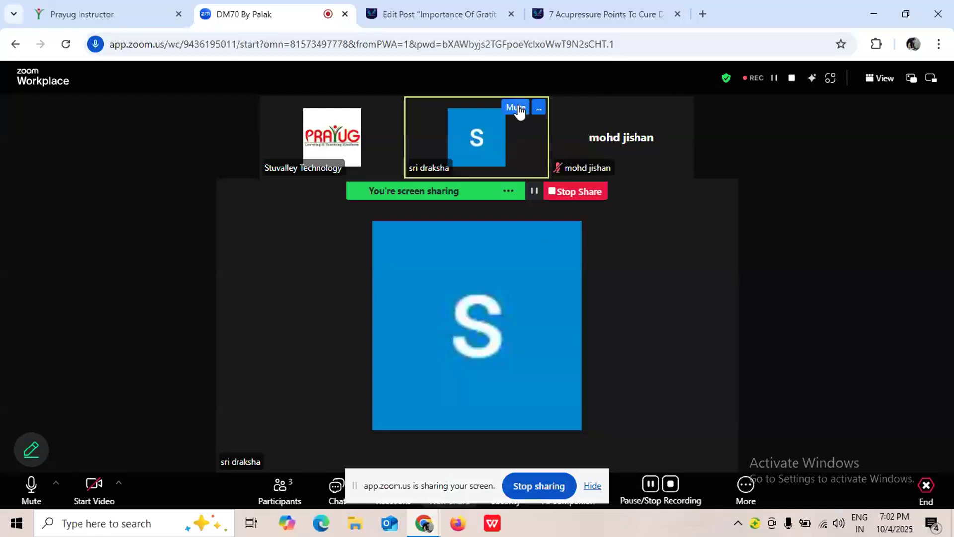
pyautogui.click(517, 108)
# - Return to the gratitude draft and start the new paragraph under Types Of Gratitude with "You can al"
pyautogui.click(624, 22)
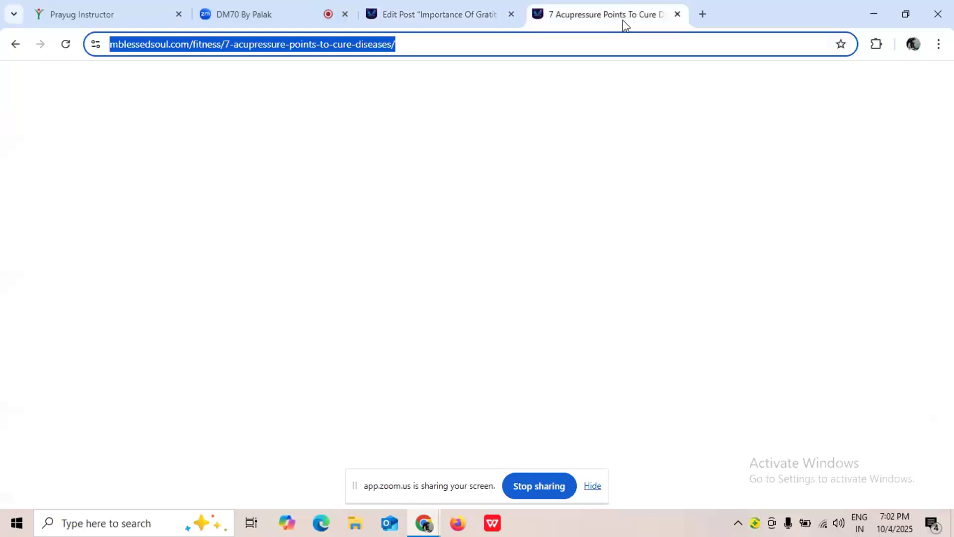
pyautogui.click(426, 15)
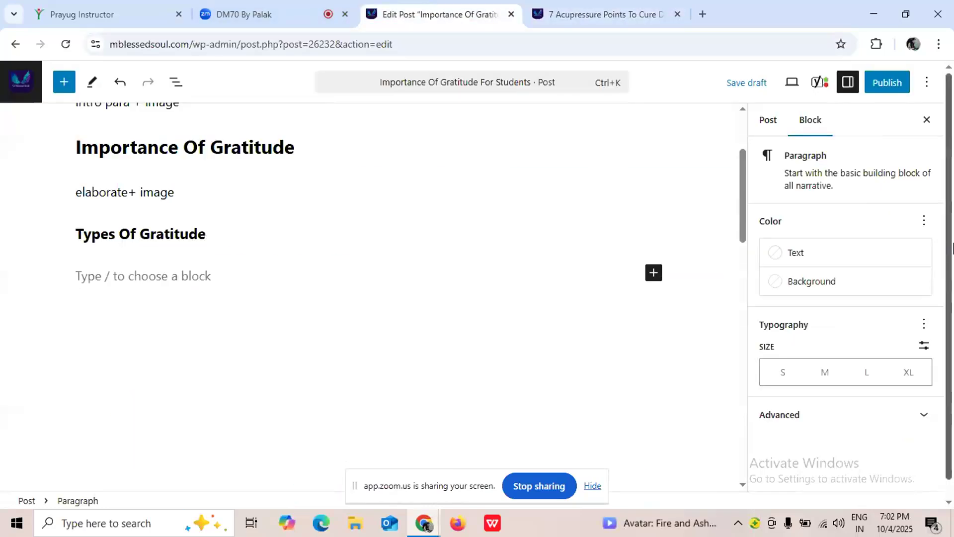
pyautogui.write('You can al')
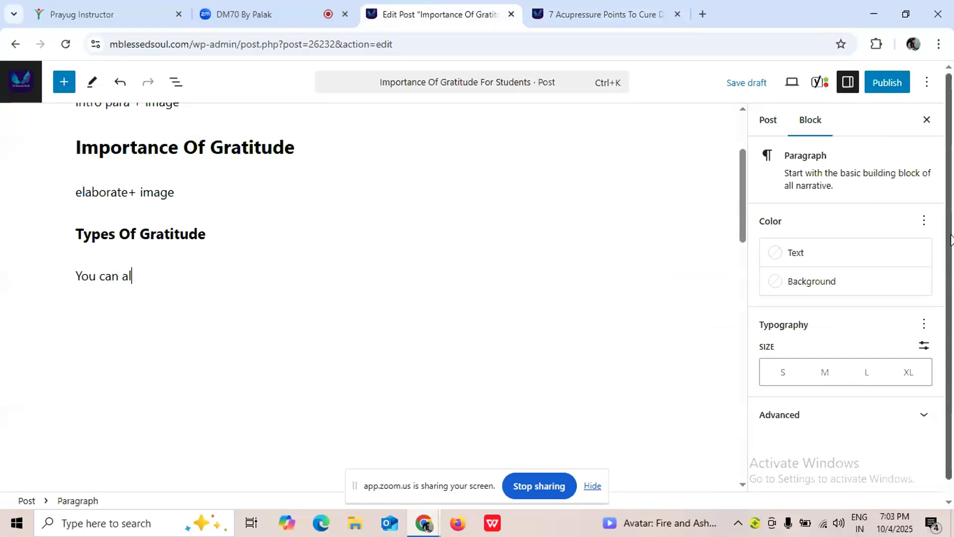